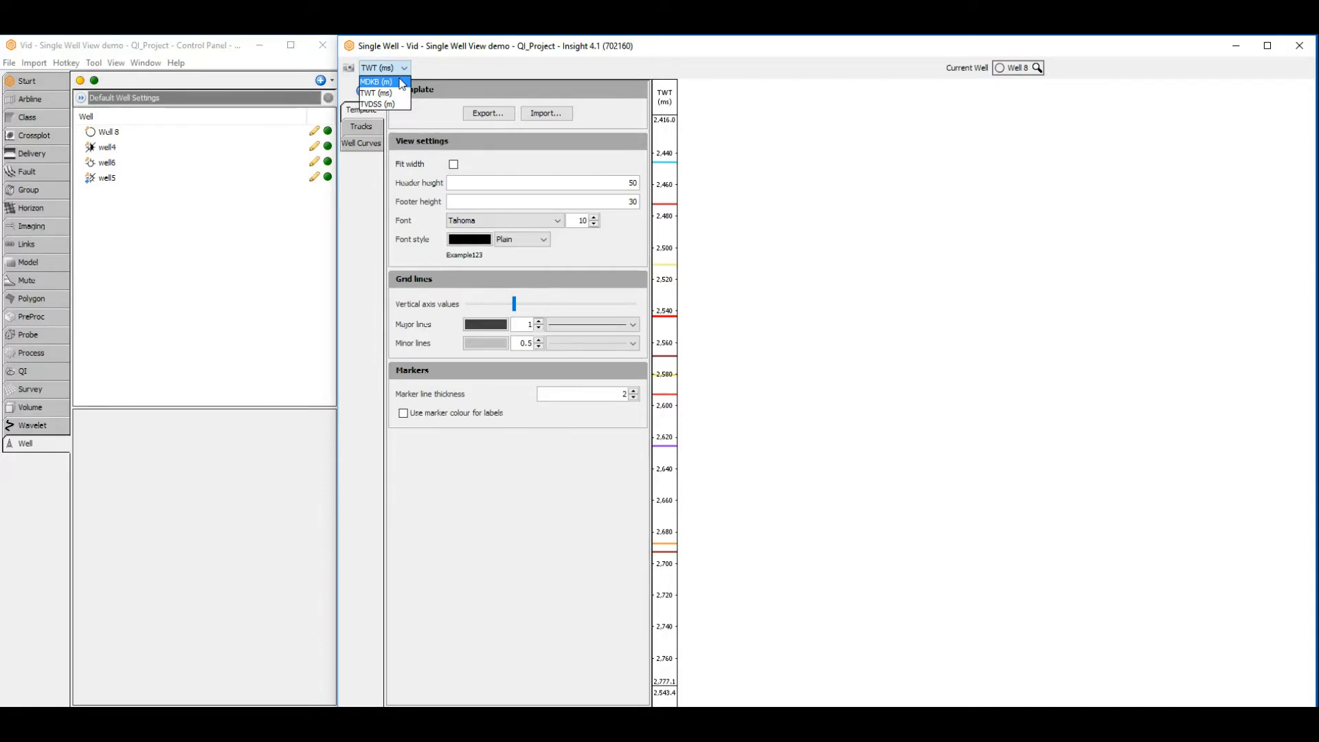
Set the well view's vertical axis to MDKB (m) and view the well templates available for import.
{"action": "left_click", "coordinate": [402, 82]}
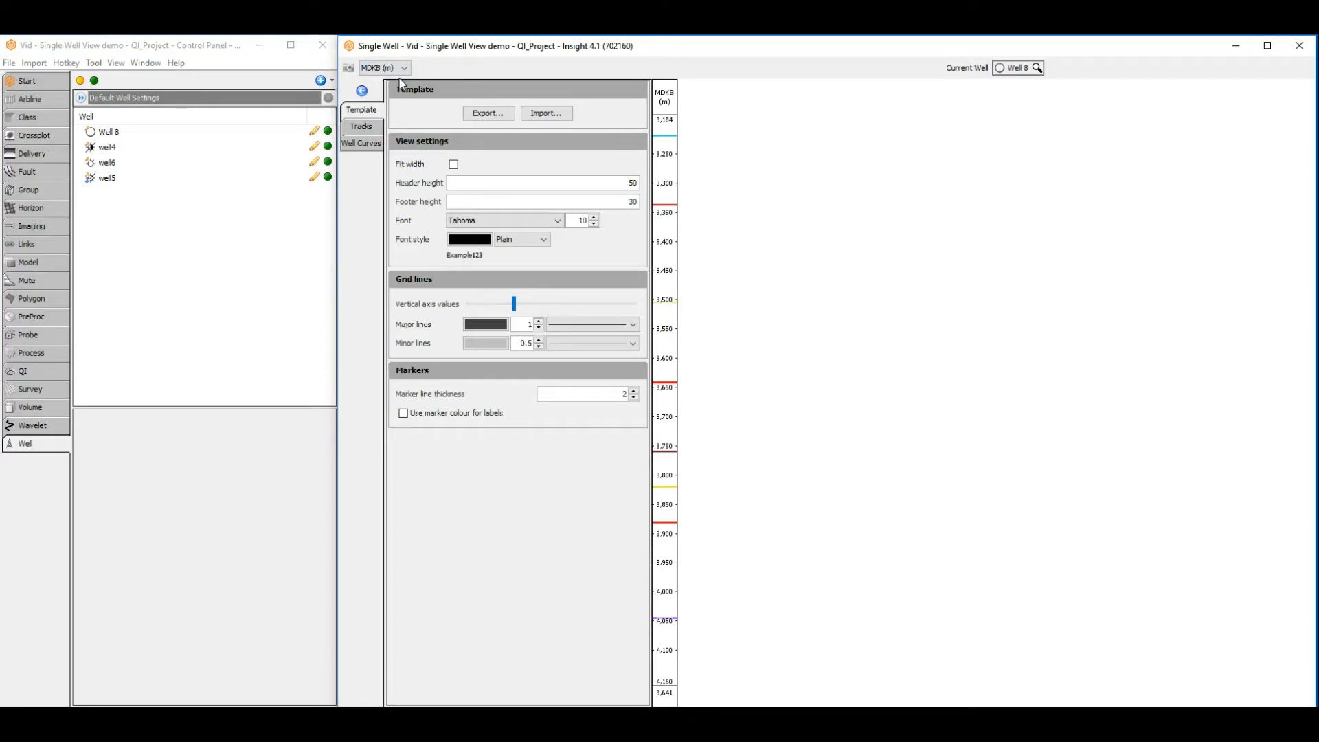
{"action": "left_click", "coordinate": [547, 115]}
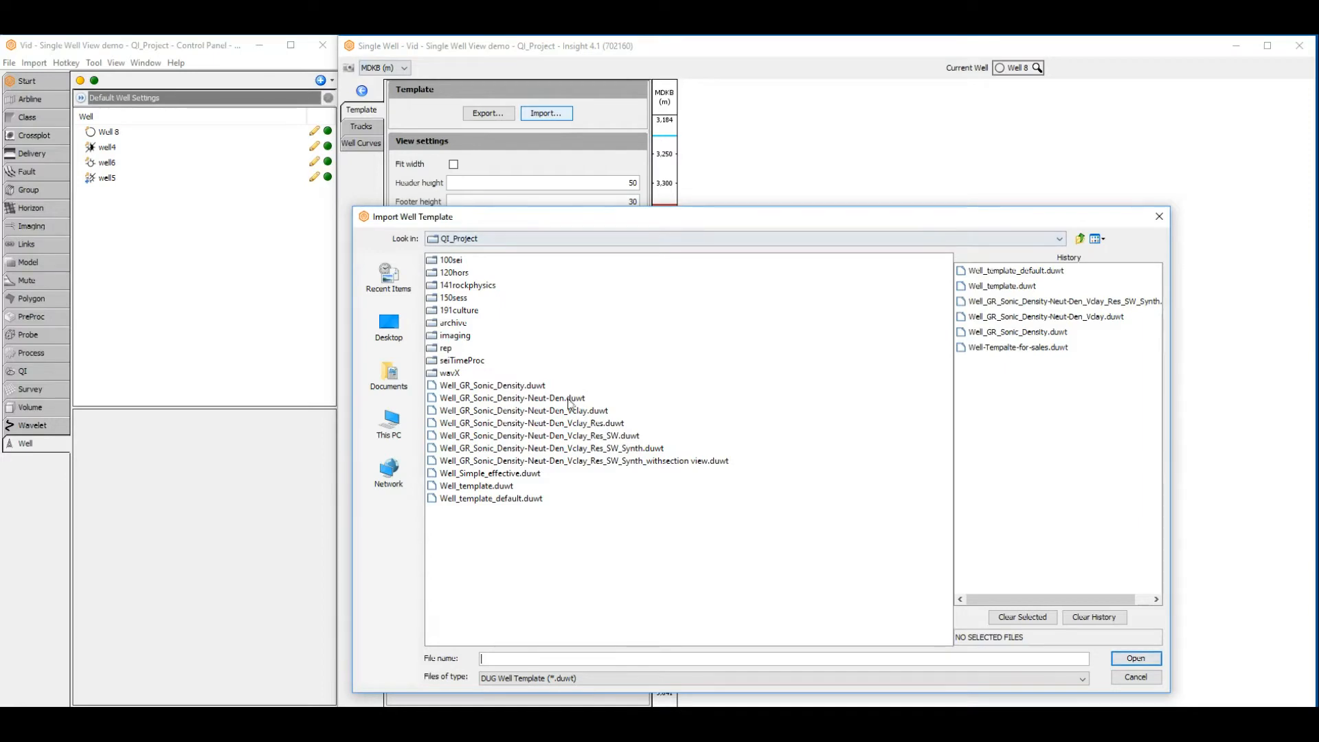
{"action": "left_click", "coordinate": [1144, 677]}
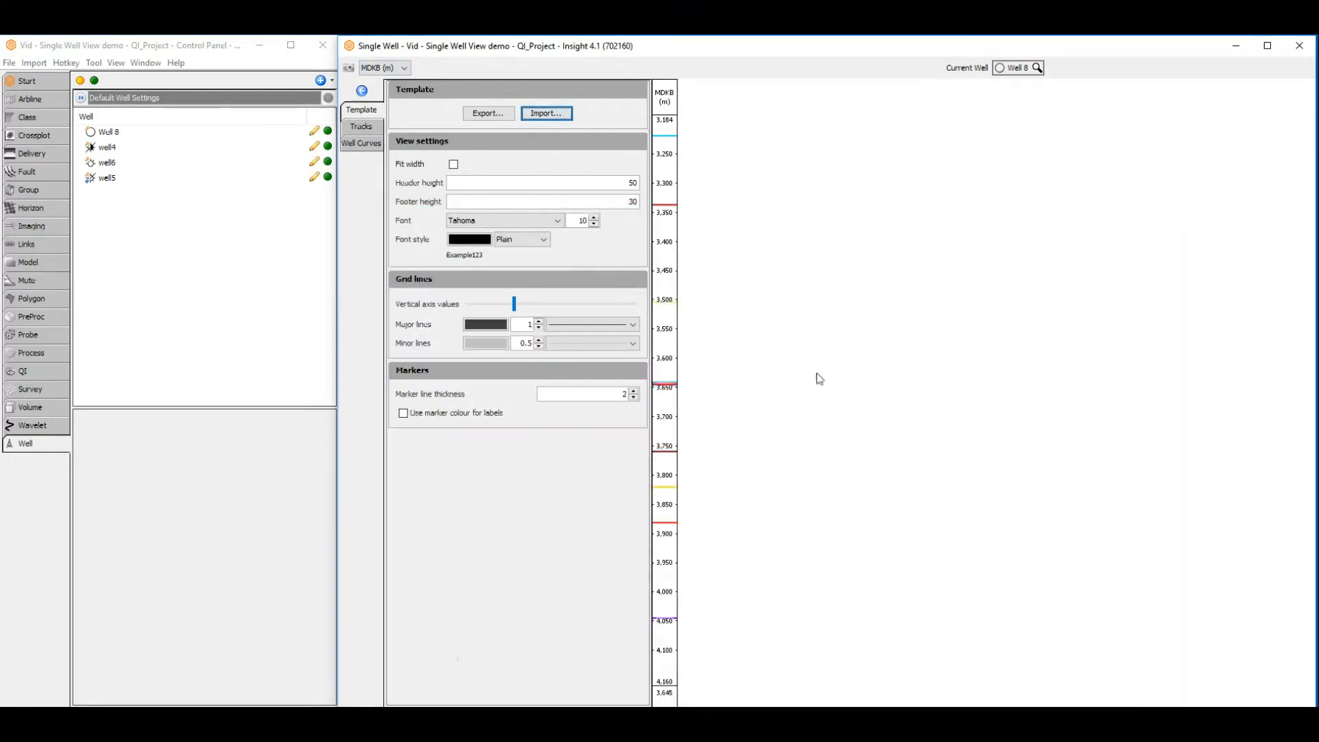
Add a curve track beside the default axis track and show the marker names in it.
{"action": "left_click", "coordinate": [360, 129]}
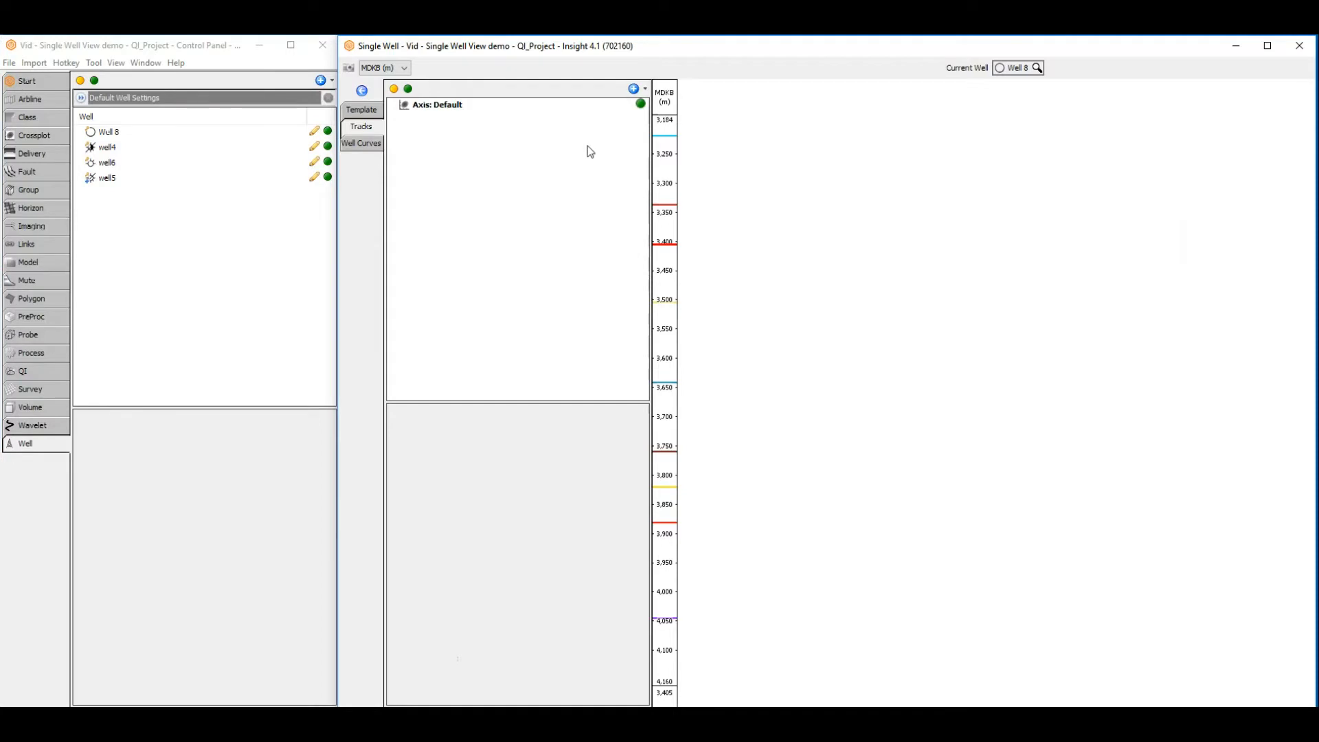
{"action": "left_click", "coordinate": [635, 89]}
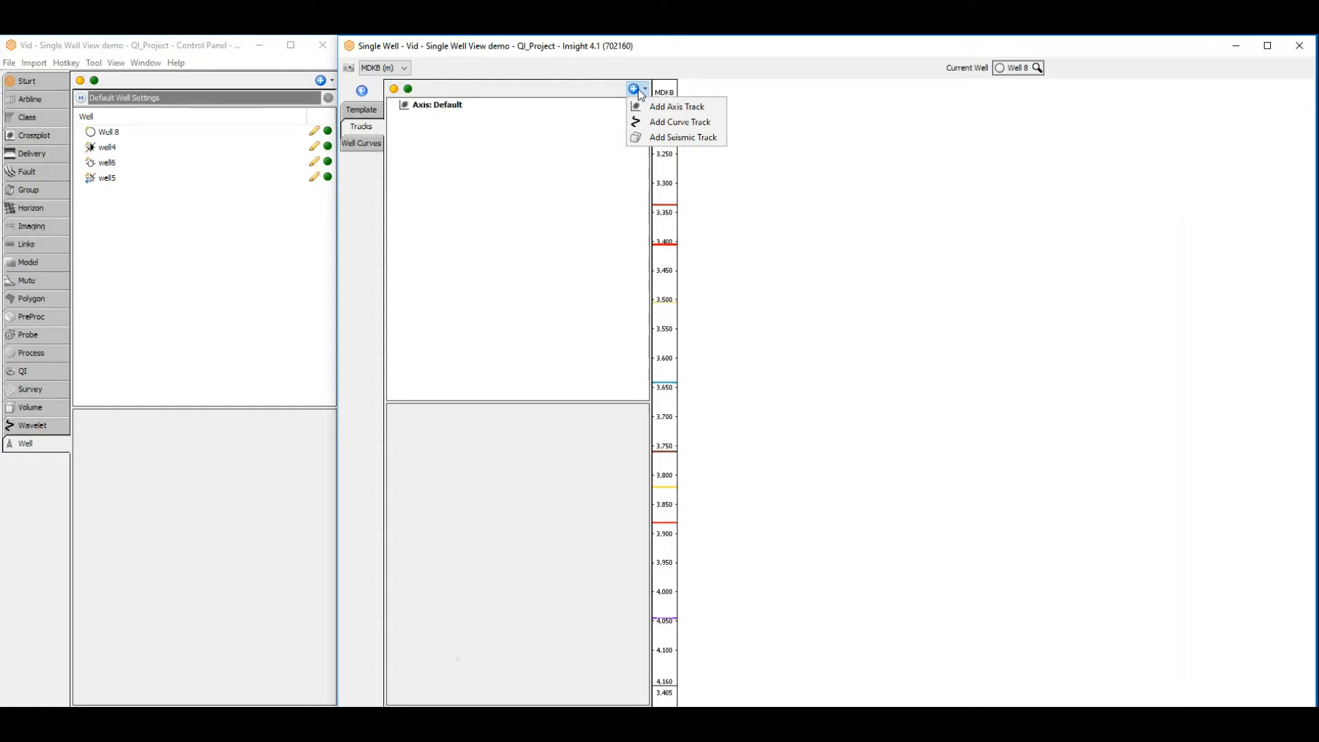
{"action": "left_click", "coordinate": [645, 122]}
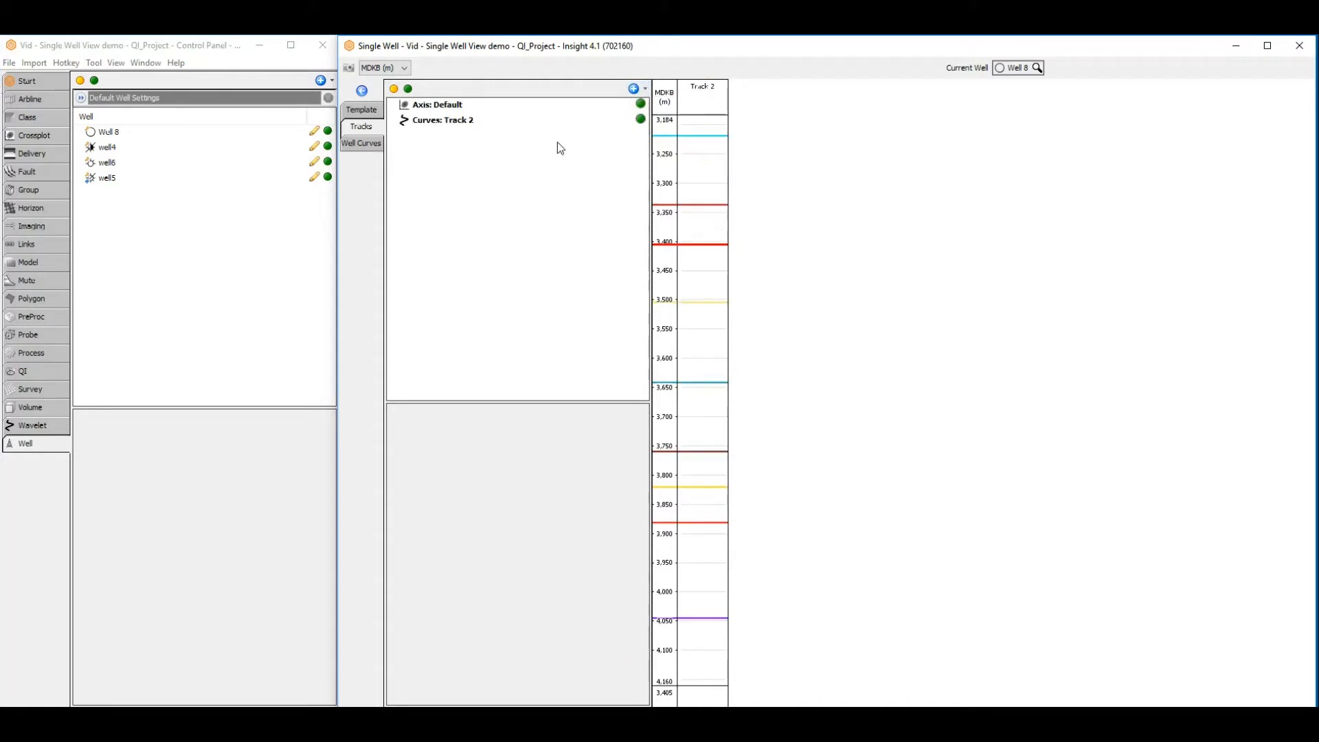
{"action": "left_click", "coordinate": [483, 123]}
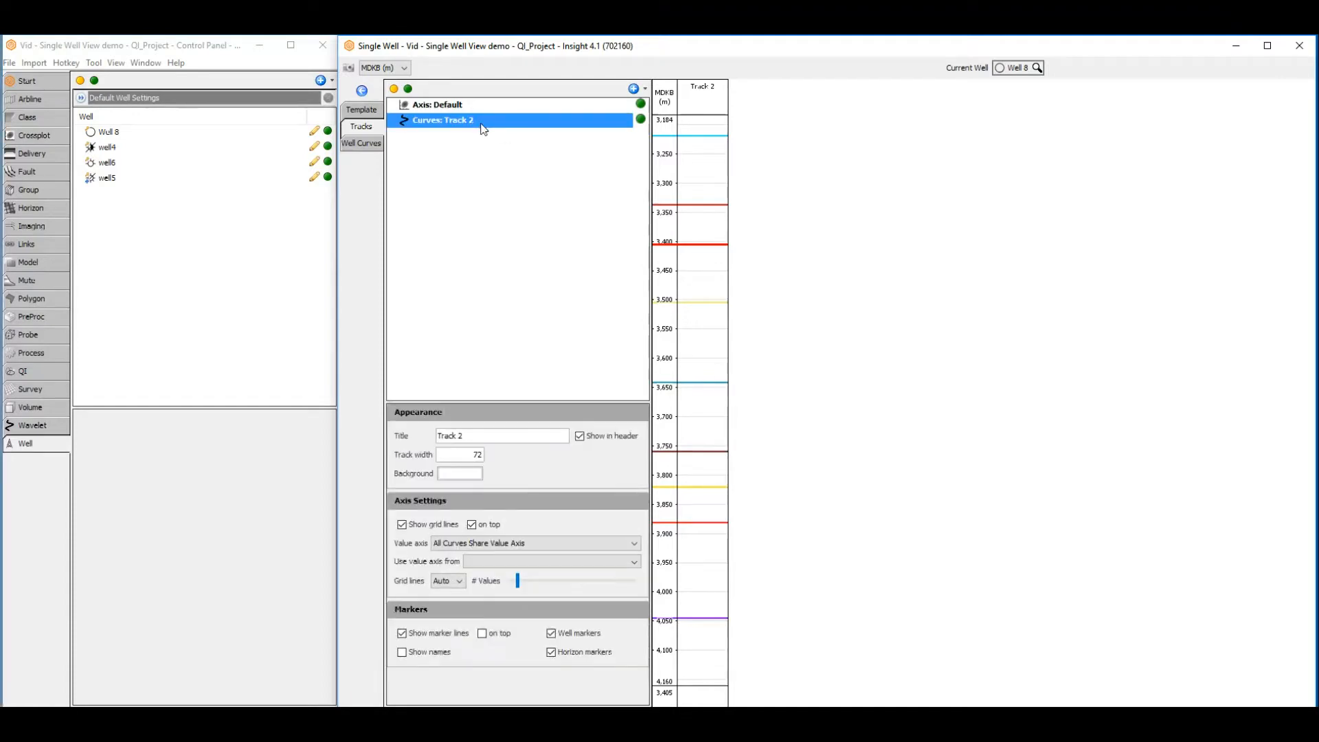
{"action": "left_click", "coordinate": [403, 653]}
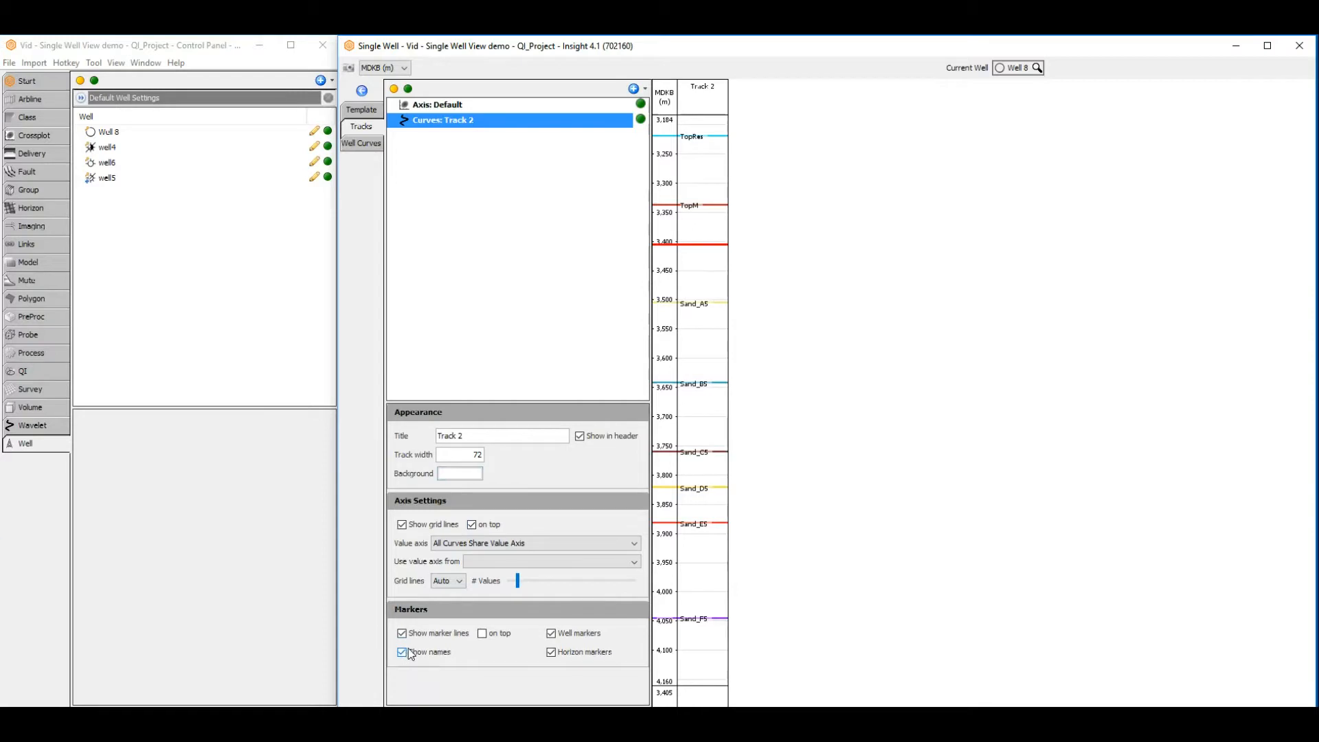
Title the new curve track Markers and widen it to about 95.
{"action": "triple_click", "coordinate": [487, 438]}
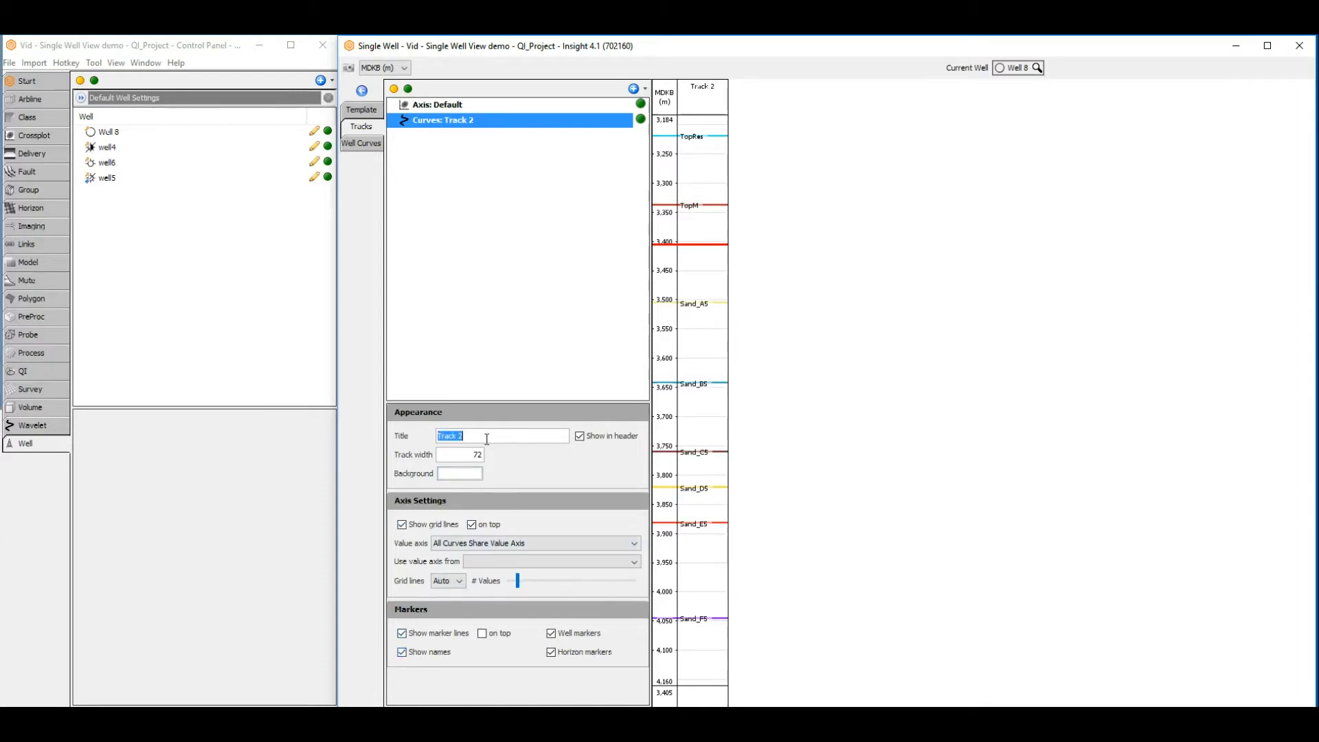
{"action": "key", "text": "BackSpace"}
{"action": "type", "text": "Markers"}
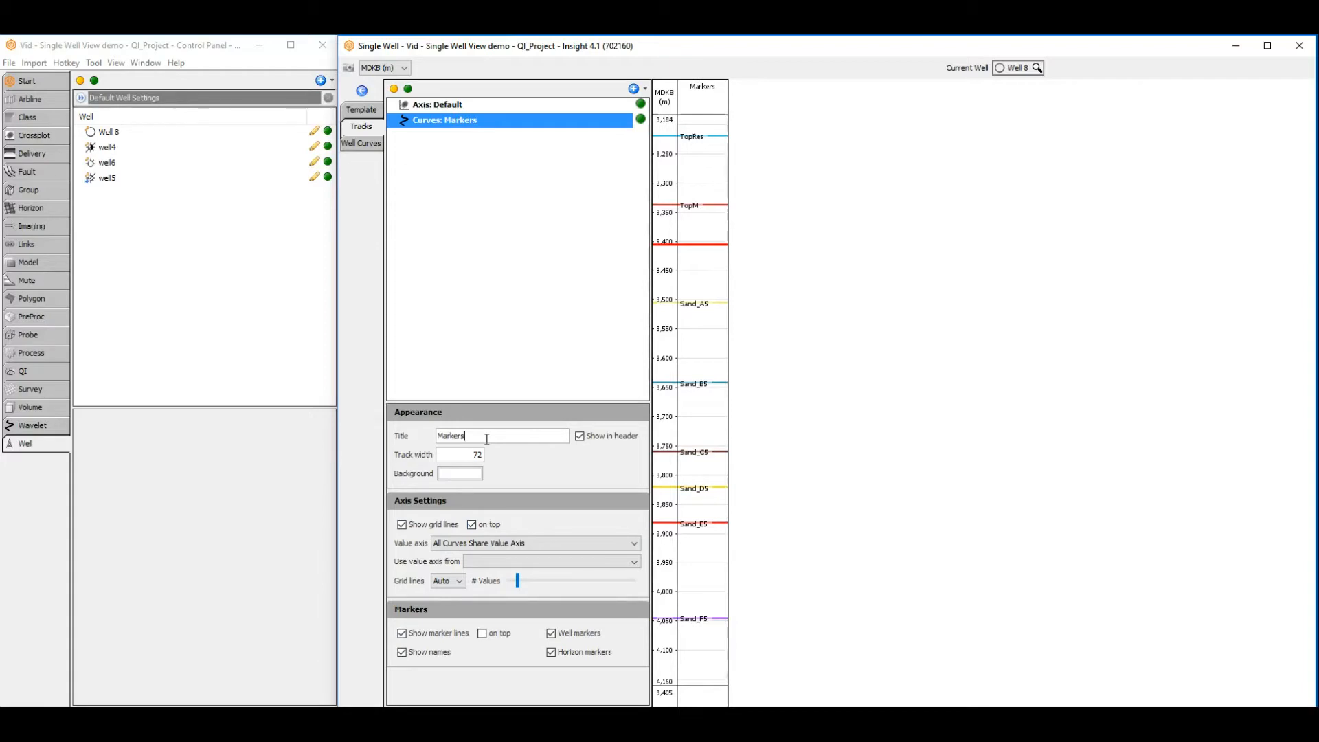
{"action": "mouse_move", "coordinate": [727, 244]}
{"action": "left_mouse_down"}
{"action": "mouse_move", "coordinate": [727, 503]}
{"action": "mouse_move", "coordinate": [730, 479]}
{"action": "mouse_move", "coordinate": [744, 478]}
{"action": "left_mouse_up"}
{"action": "scroll", "coordinate": [727, 424], "scroll_direction": "up", "scroll_amount": 2}
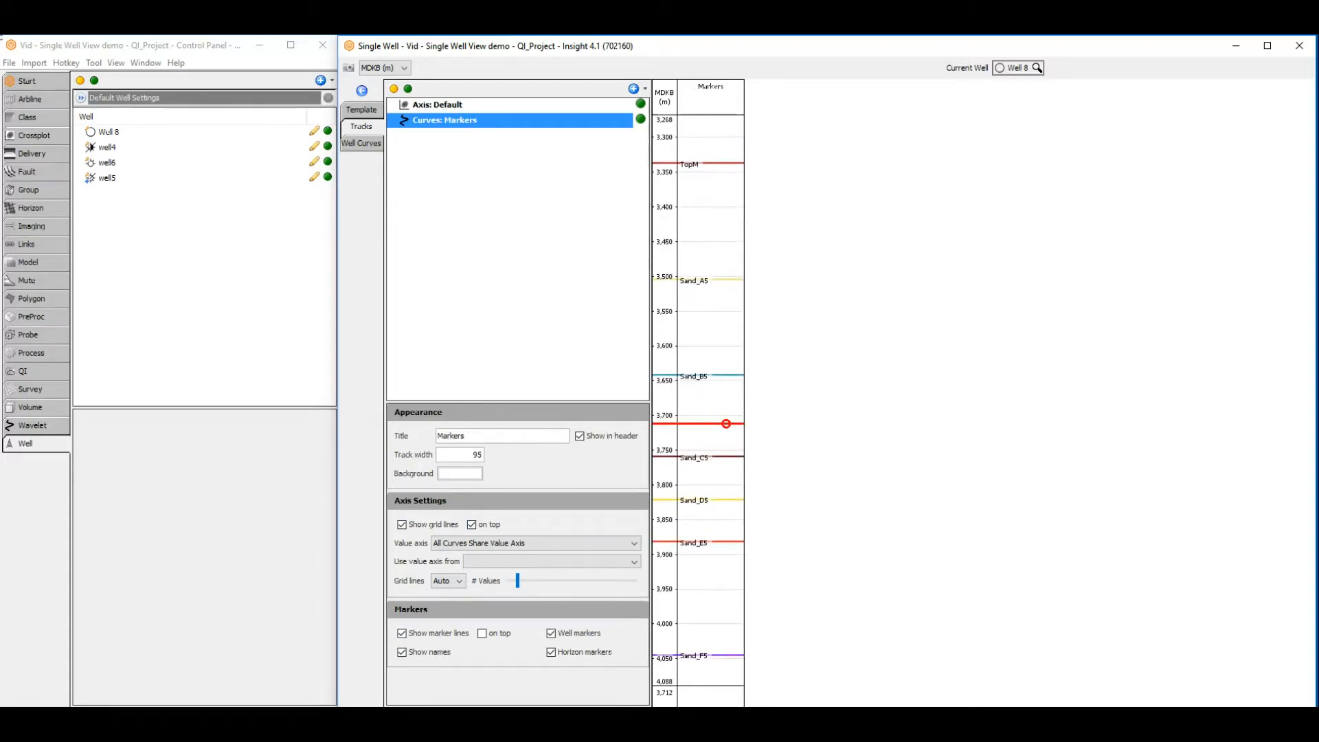
{"action": "scroll", "coordinate": [727, 424], "scroll_direction": "down", "scroll_amount": 1}
{"action": "left_click_drag", "start_coordinate": [704, 375], "coordinate": [705, 416]}
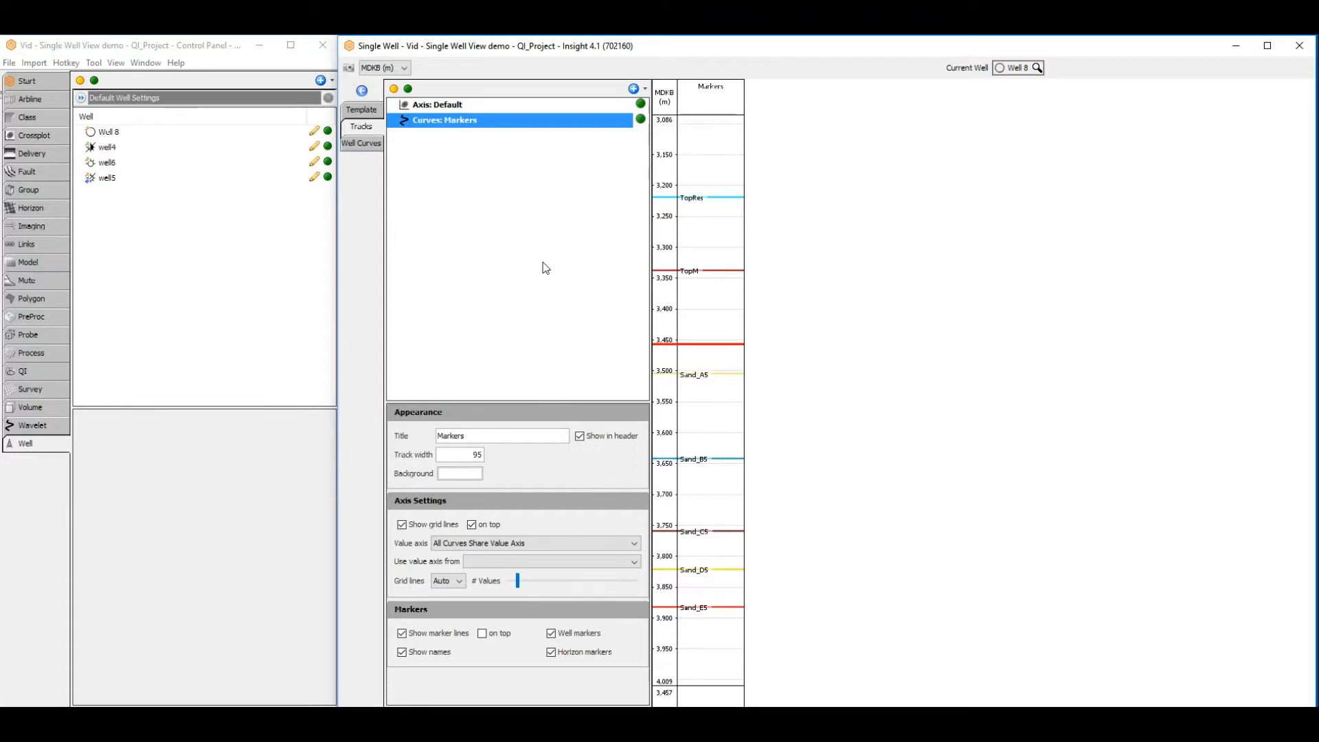
Add another curve track and put a well curve of class Gamma with mnemonic well8: GR in it.
{"action": "left_click", "coordinate": [634, 88]}
{"action": "left_click", "coordinate": [650, 123]}
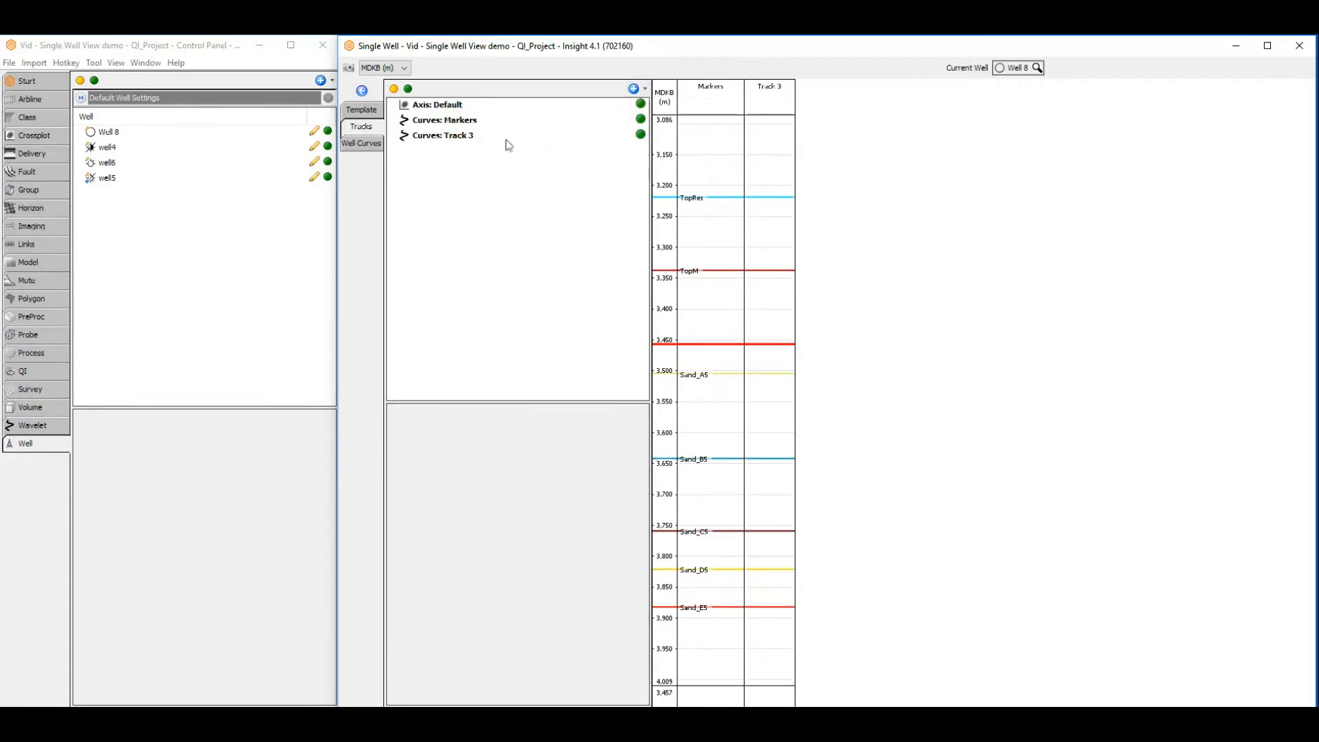
{"action": "left_click", "coordinate": [473, 141]}
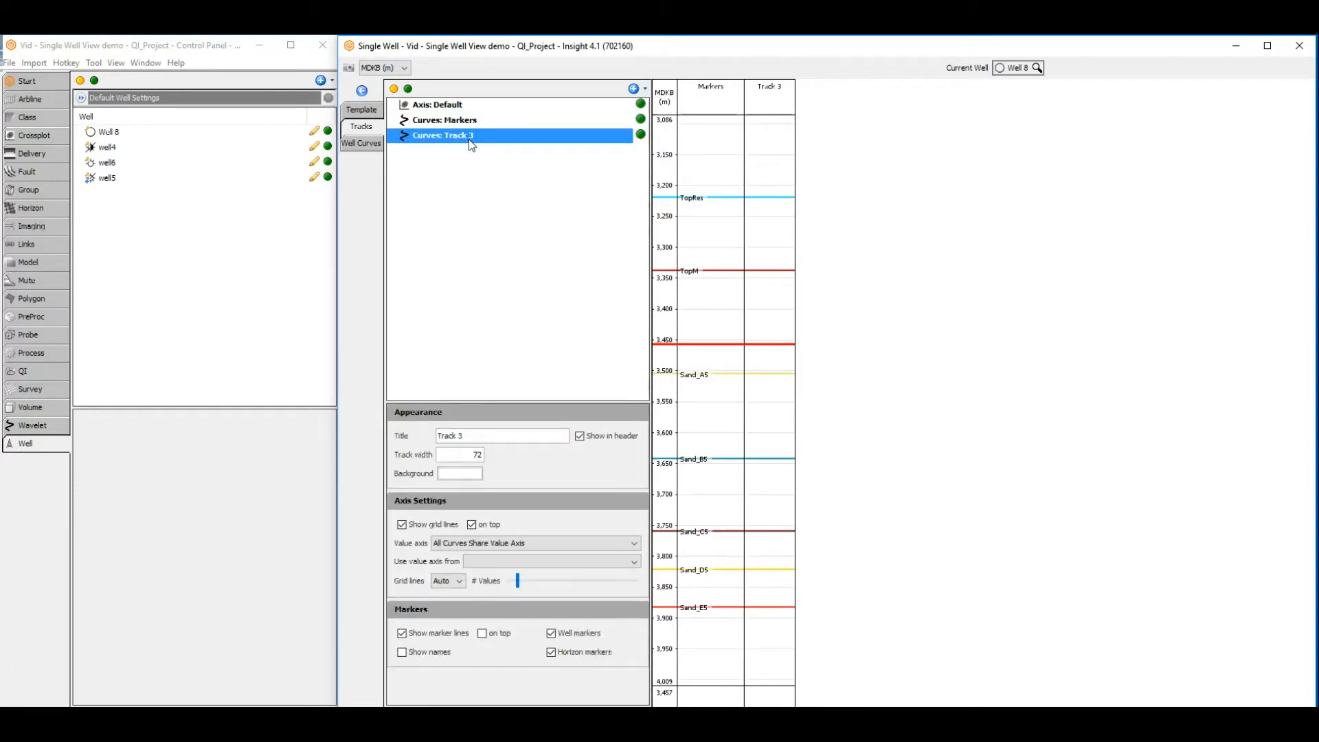
{"action": "right_click", "coordinate": [470, 143]}
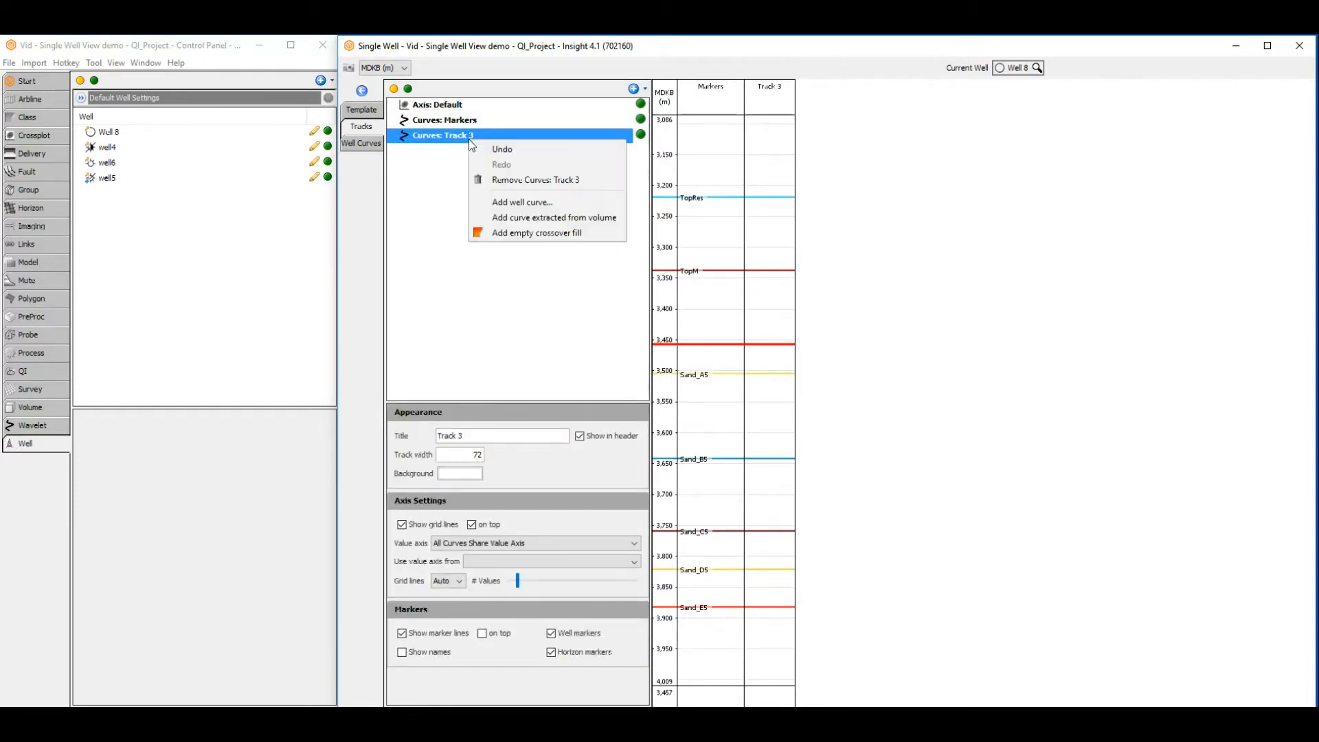
{"action": "left_click", "coordinate": [493, 202]}
{"action": "left_click", "coordinate": [490, 246]}
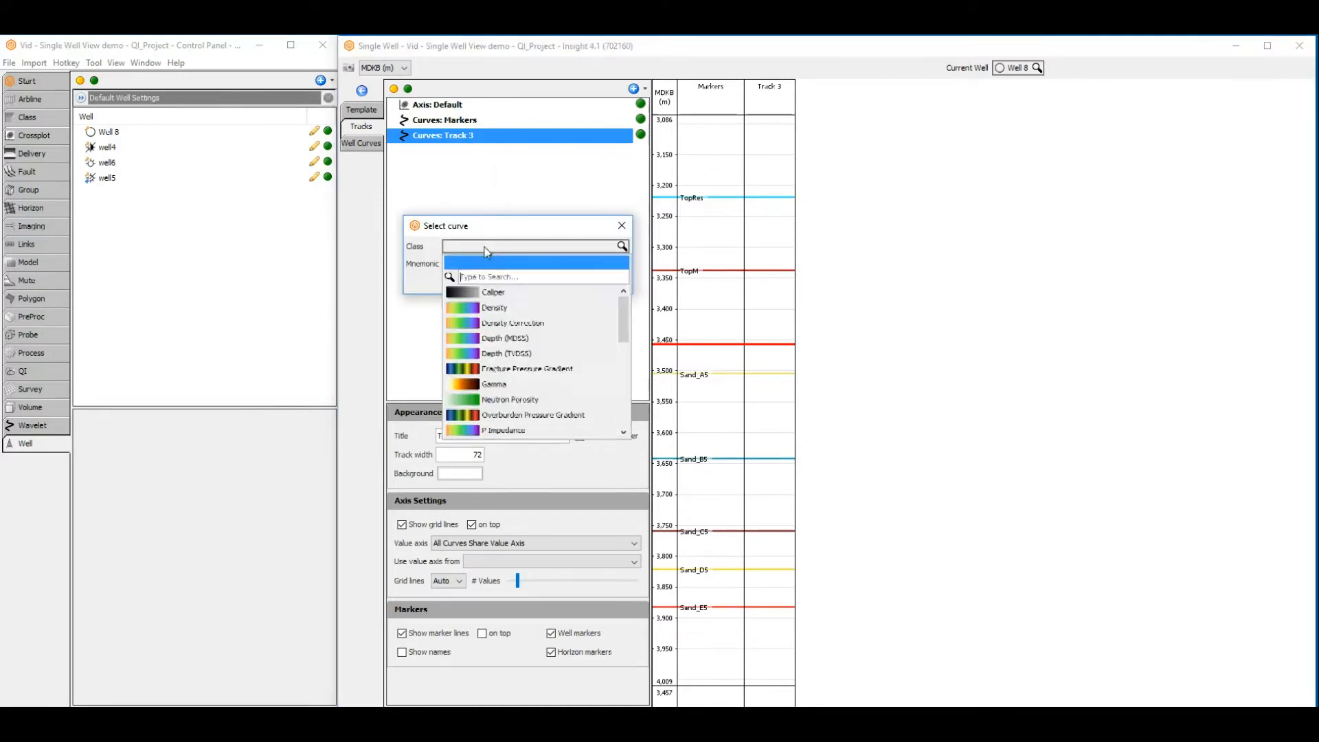
{"action": "left_click", "coordinate": [494, 384]}
{"action": "left_click", "coordinate": [433, 273]}
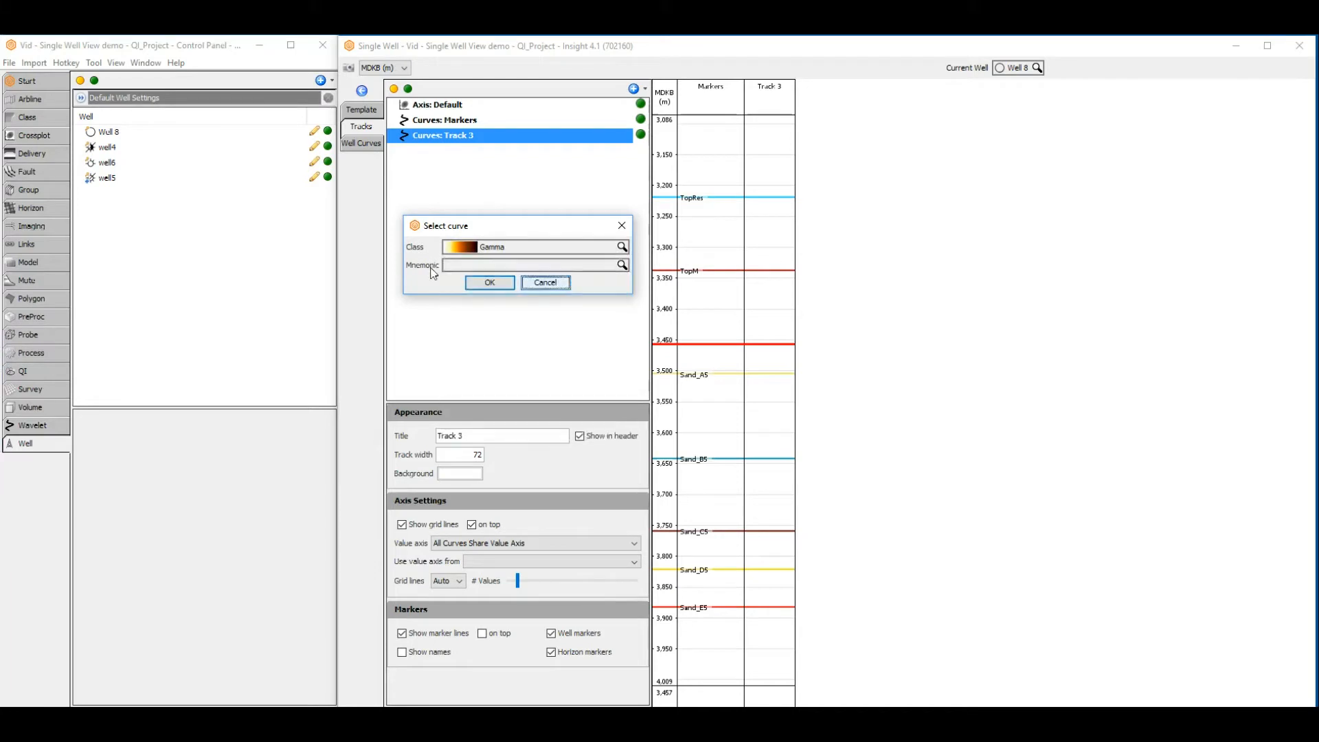
{"action": "left_click", "coordinate": [451, 266]}
{"action": "left_click", "coordinate": [481, 291]}
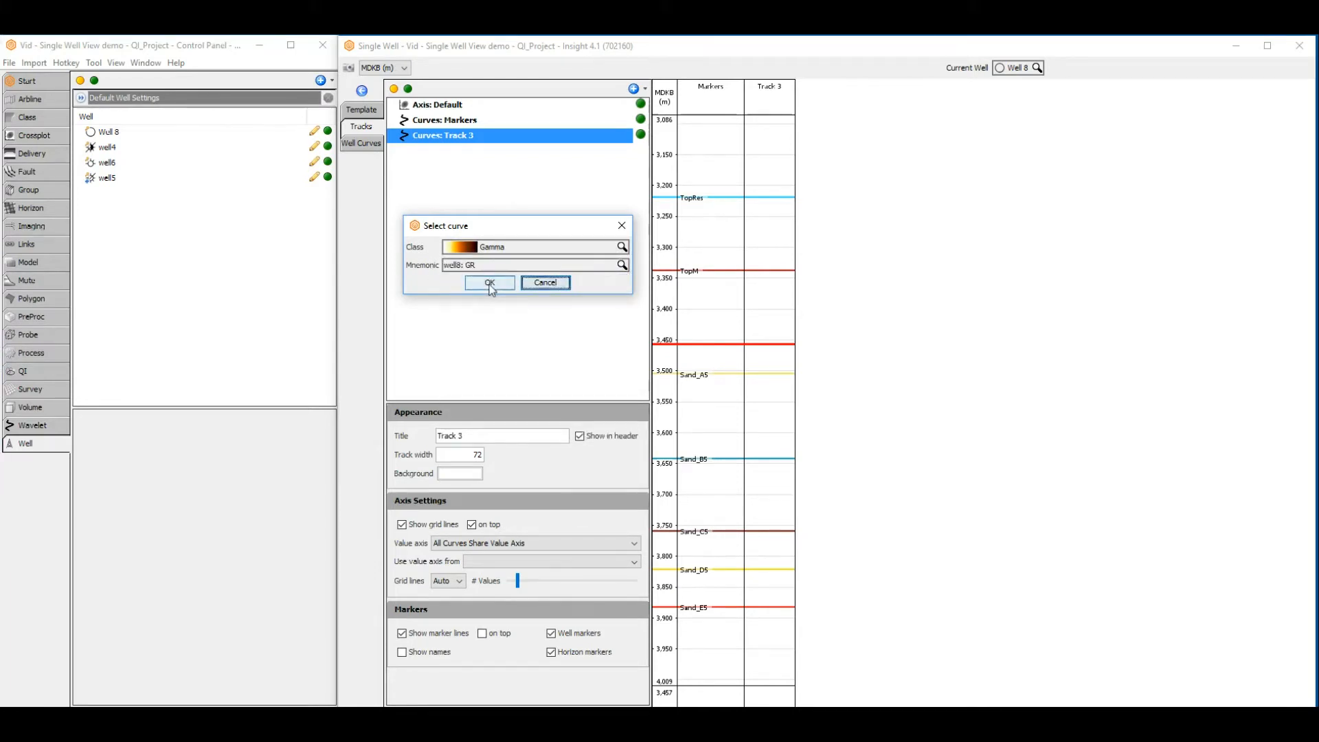
{"action": "left_click", "coordinate": [490, 284]}
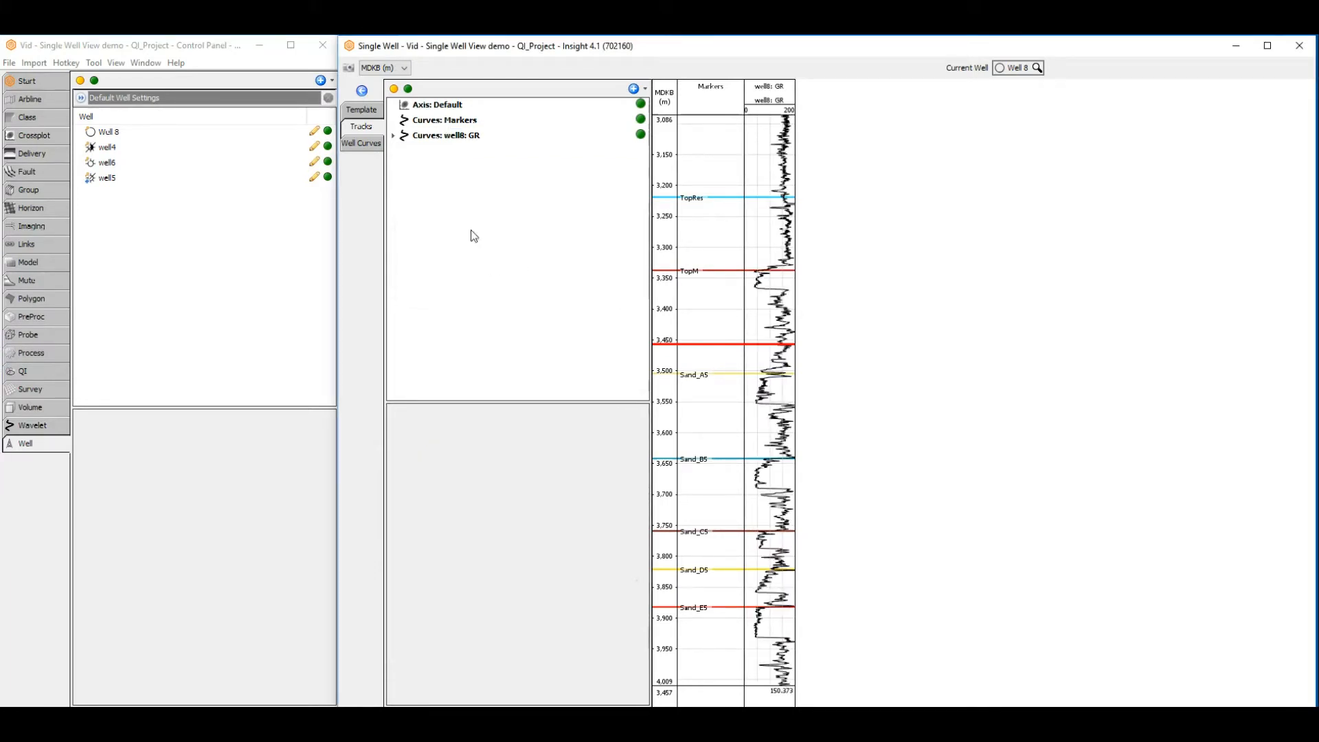
Add the well8: GR curve from the Gamma class of the well curves to a new track.
{"action": "left_click", "coordinate": [367, 144]}
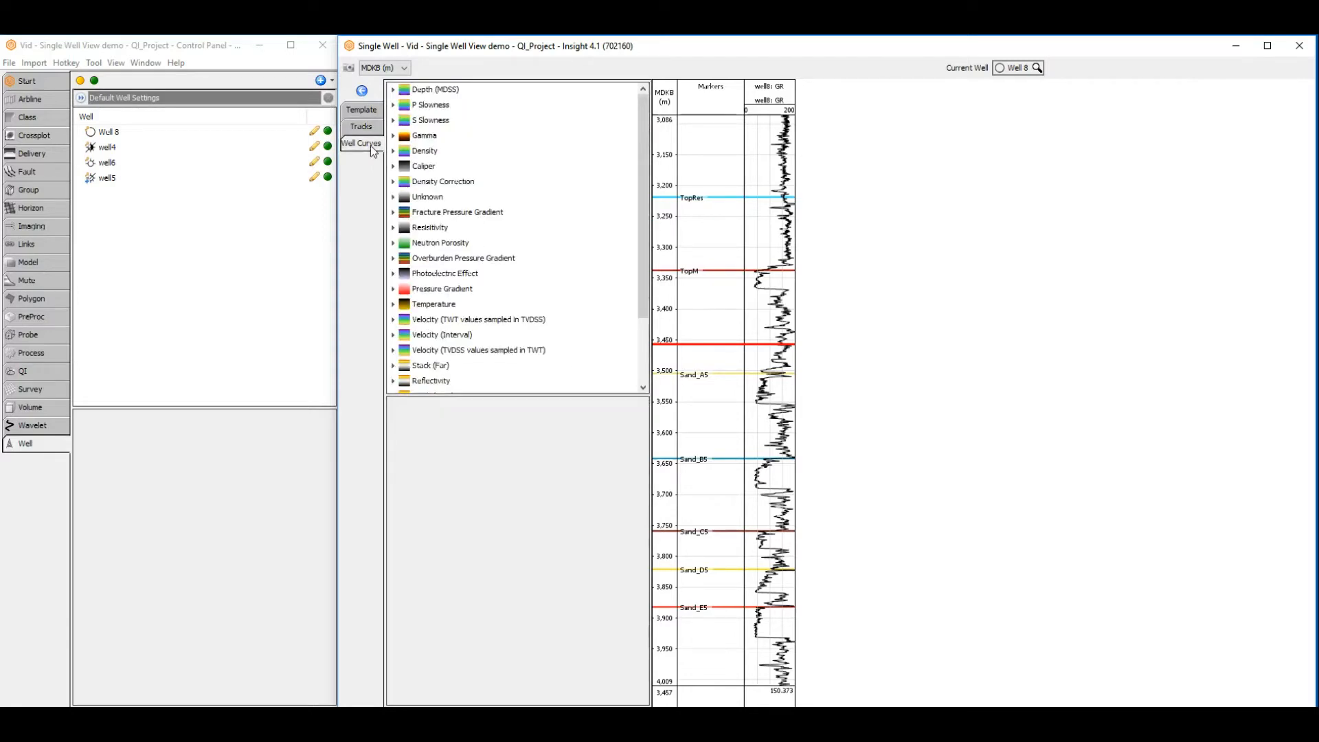
{"action": "left_click", "coordinate": [394, 136]}
{"action": "left_click", "coordinate": [443, 151]}
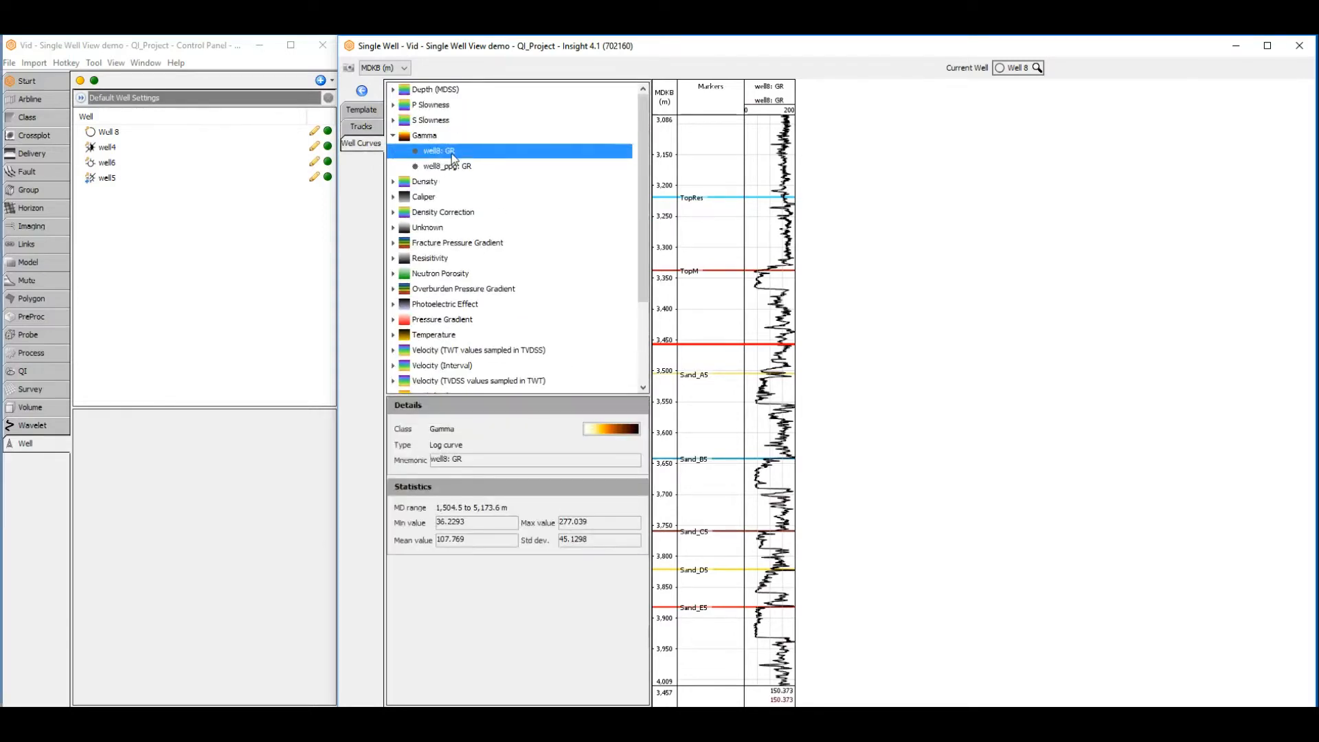
{"action": "right_click", "coordinate": [455, 153]}
{"action": "mouse_move", "coordinate": [480, 167]}
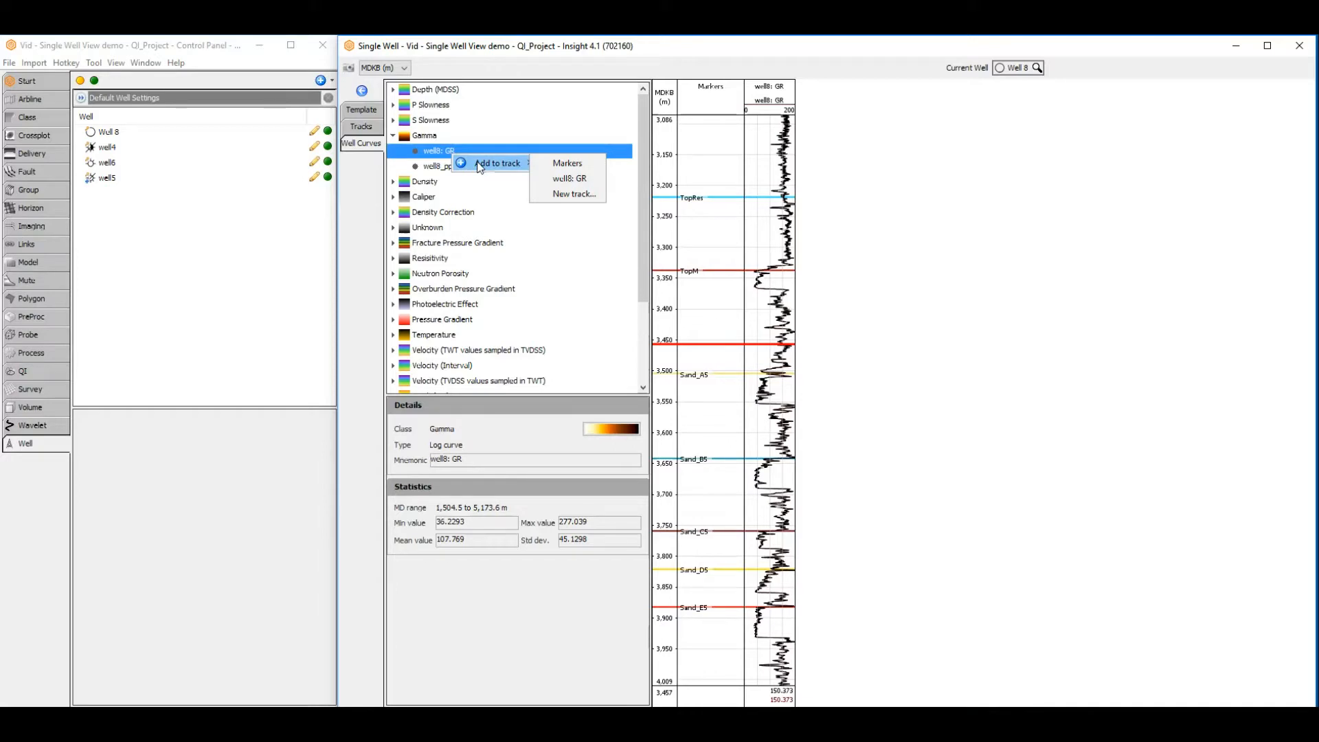
{"action": "left_click", "coordinate": [583, 195]}
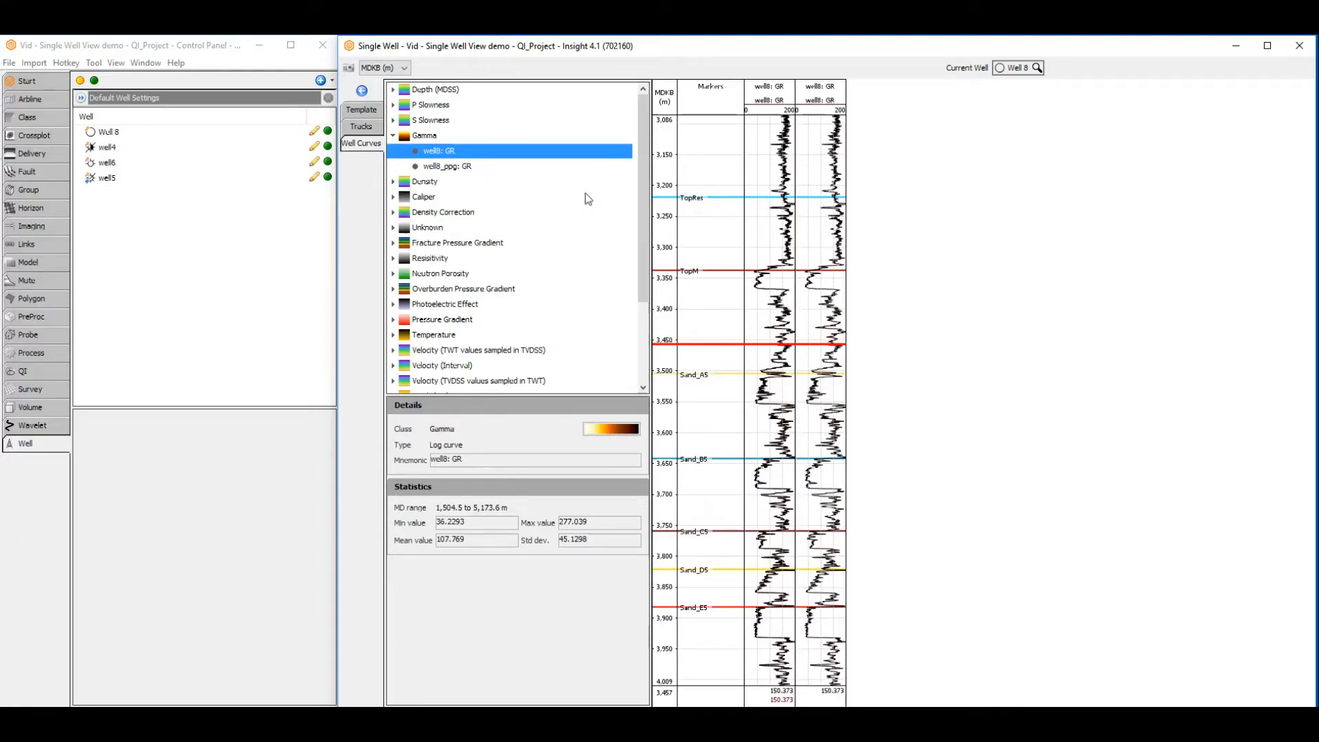
Add the whole Gamma curve class to the well view as a new track.
{"action": "left_click", "coordinate": [425, 136]}
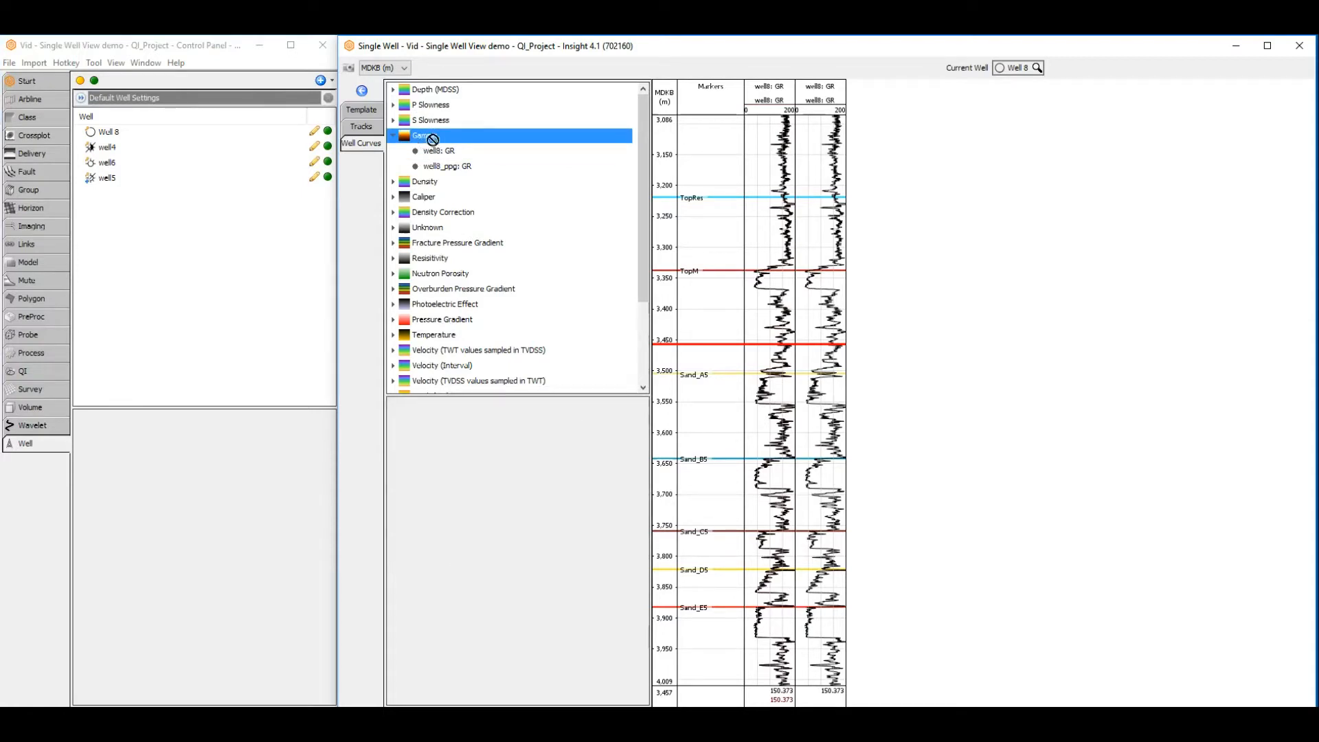
{"action": "left_click_drag", "start_coordinate": [425, 136], "coordinate": [890, 168]}
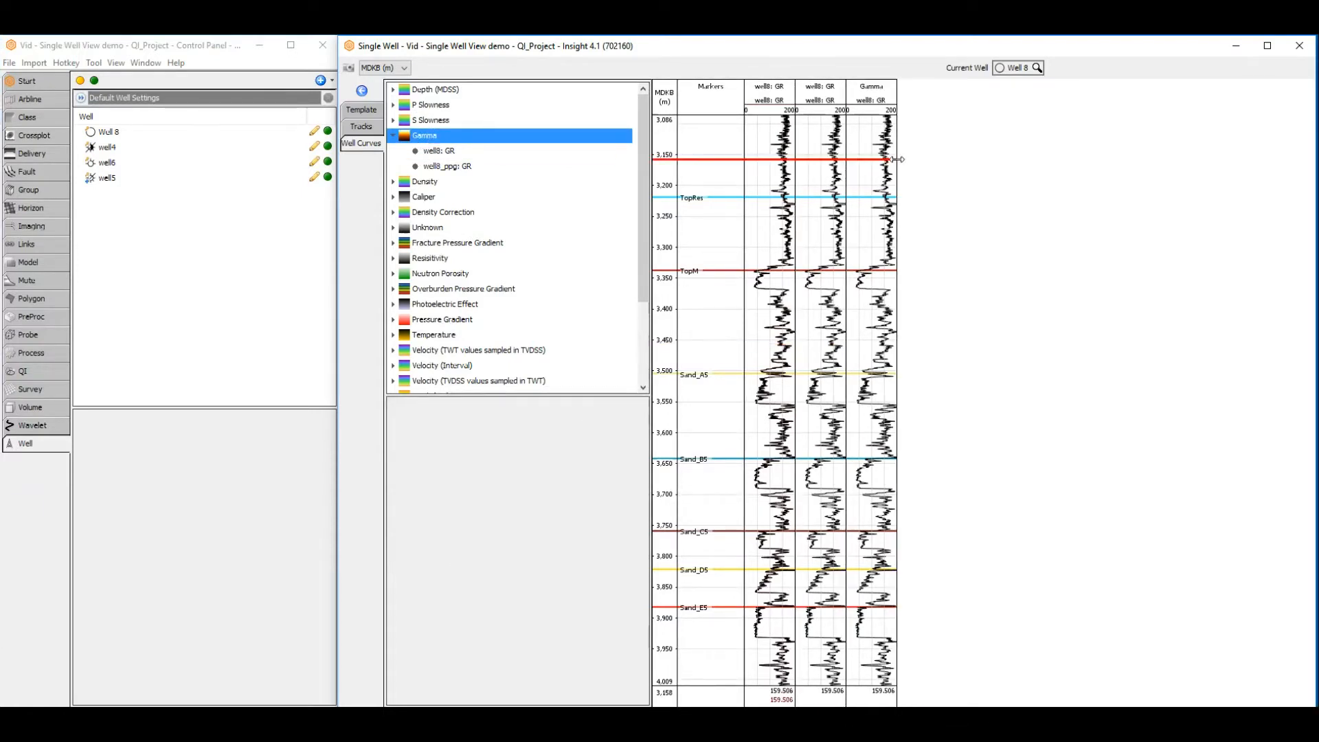
Compare the curve selection settings of the Gamma track's curve with those of the well8: GR track's curve.
{"action": "left_click", "coordinate": [363, 127]}
{"action": "left_click", "coordinate": [393, 167]}
{"action": "left_click", "coordinate": [412, 181]}
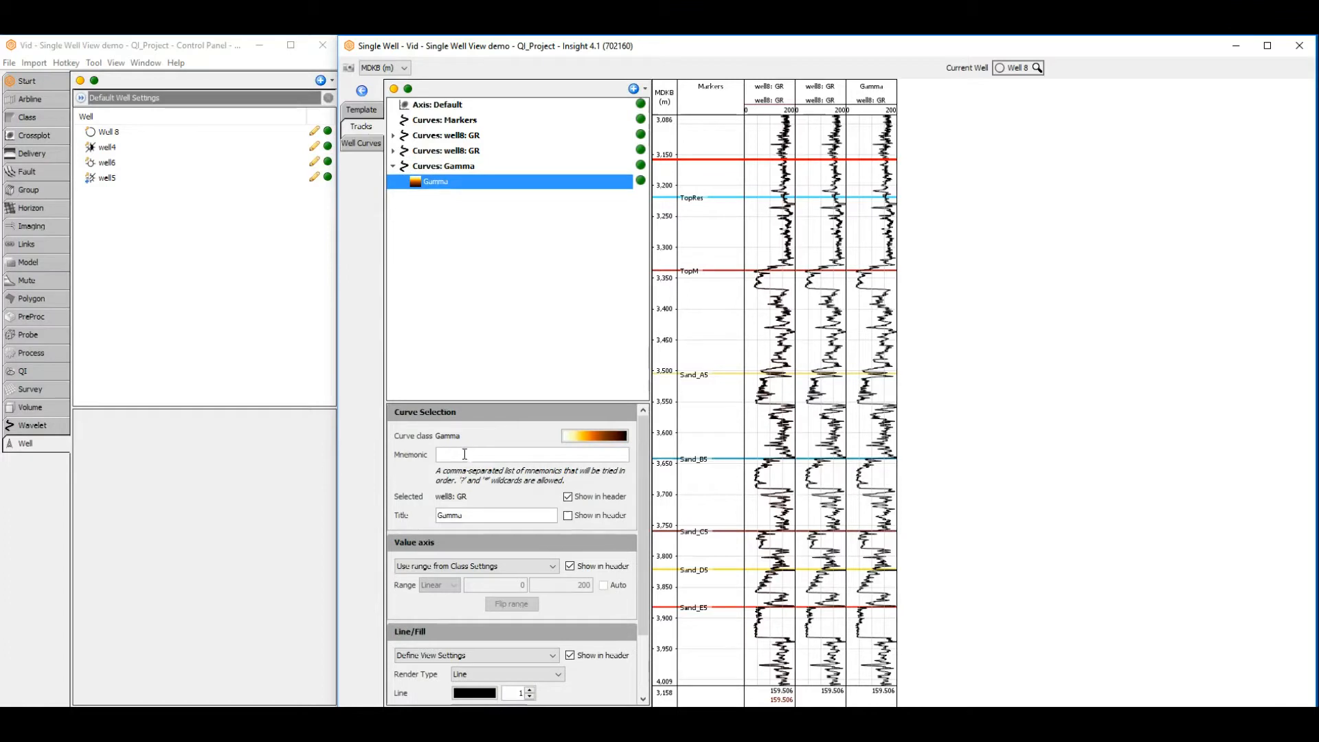
{"action": "left_click", "coordinate": [393, 150]}
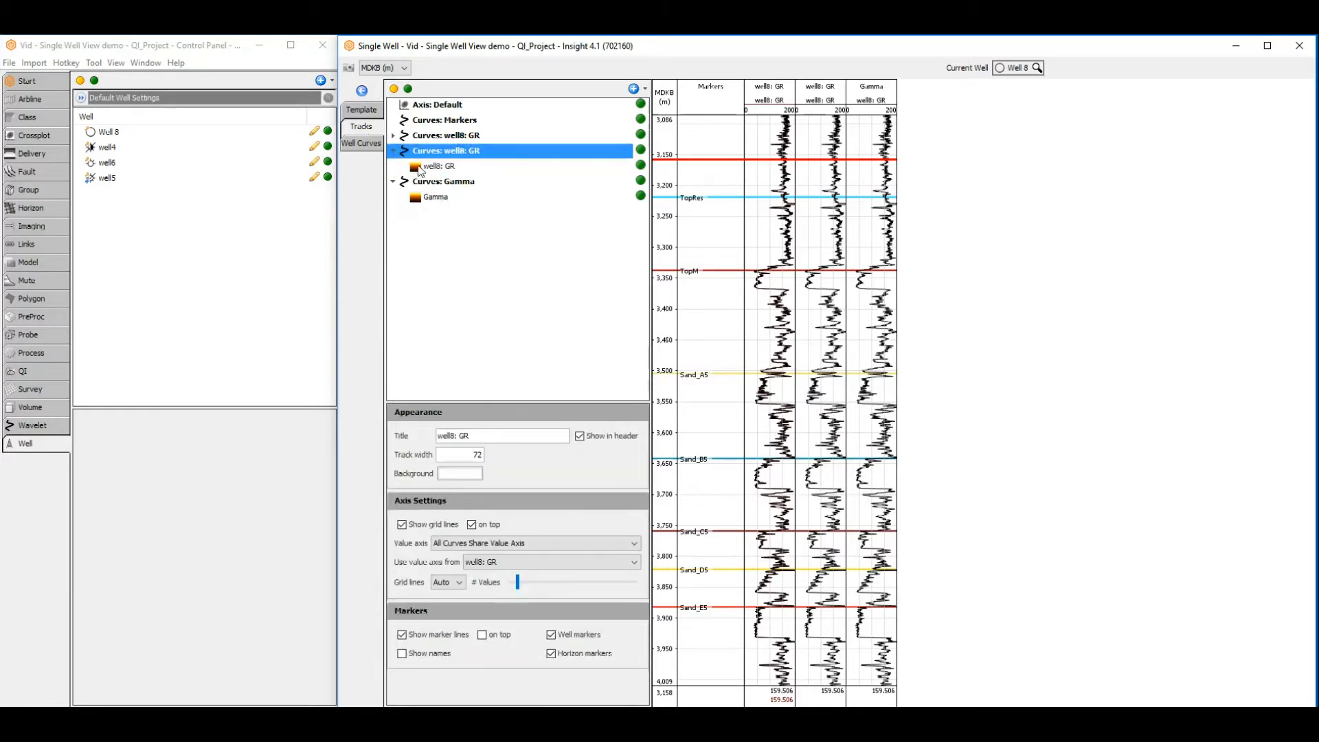
{"action": "left_click", "coordinate": [422, 167]}
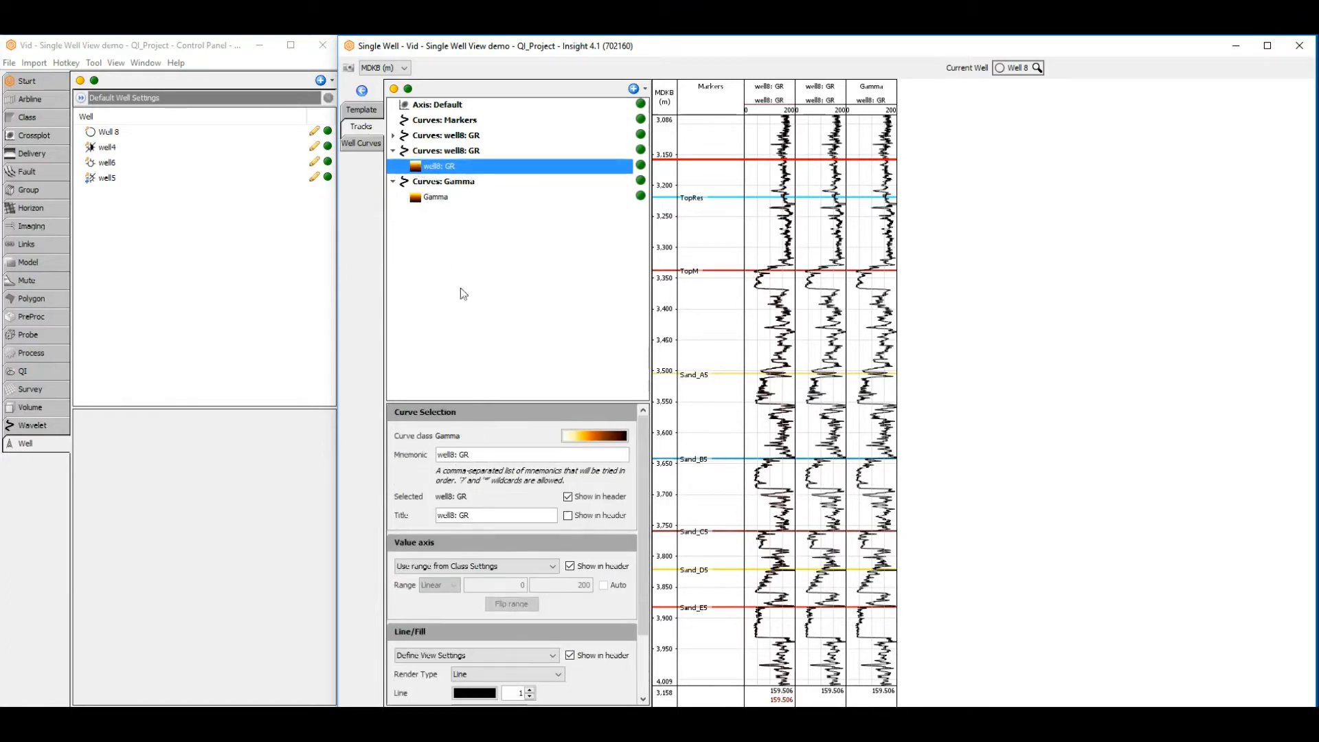
{"action": "left_click", "coordinate": [396, 157]}
{"action": "left_click", "coordinate": [394, 152]}
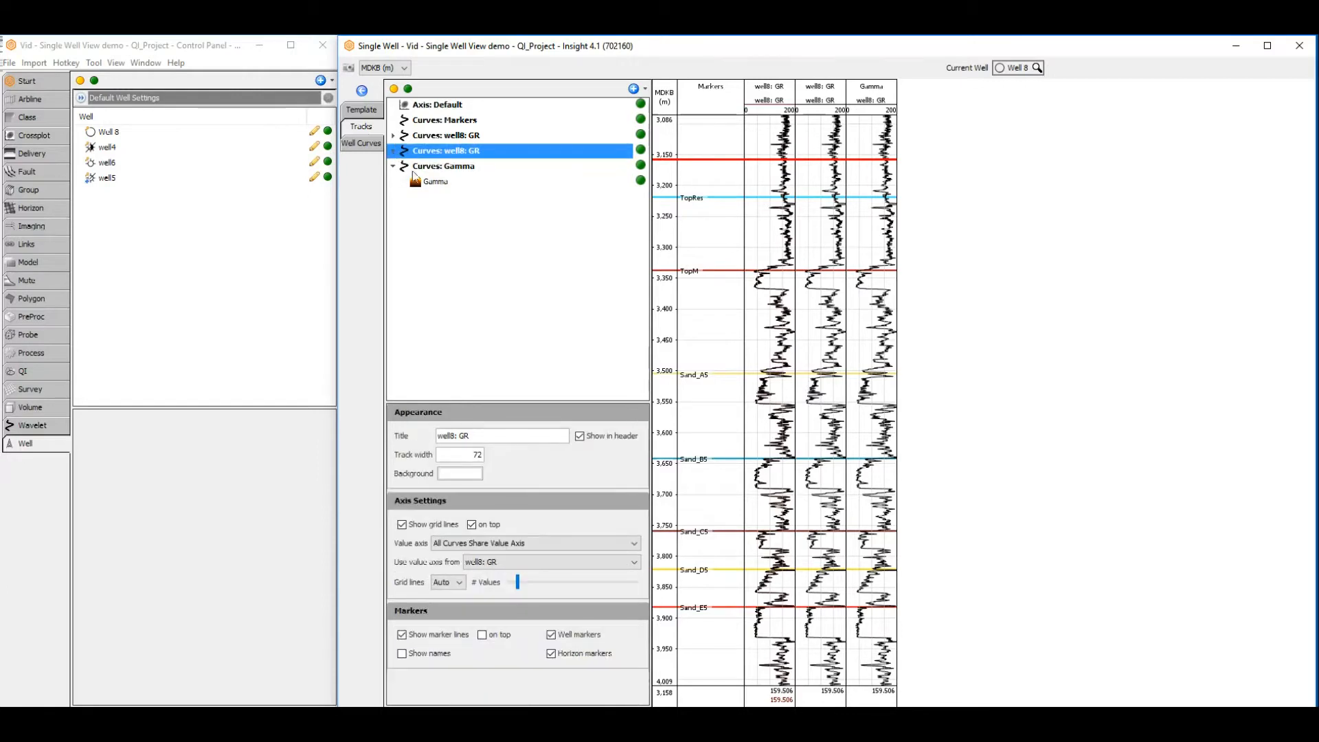
{"action": "left_click", "coordinate": [444, 167]}
Delete both well8: GR tracks from the well view, keeping the Gamma class track.
{"action": "right_click", "coordinate": [765, 173]}
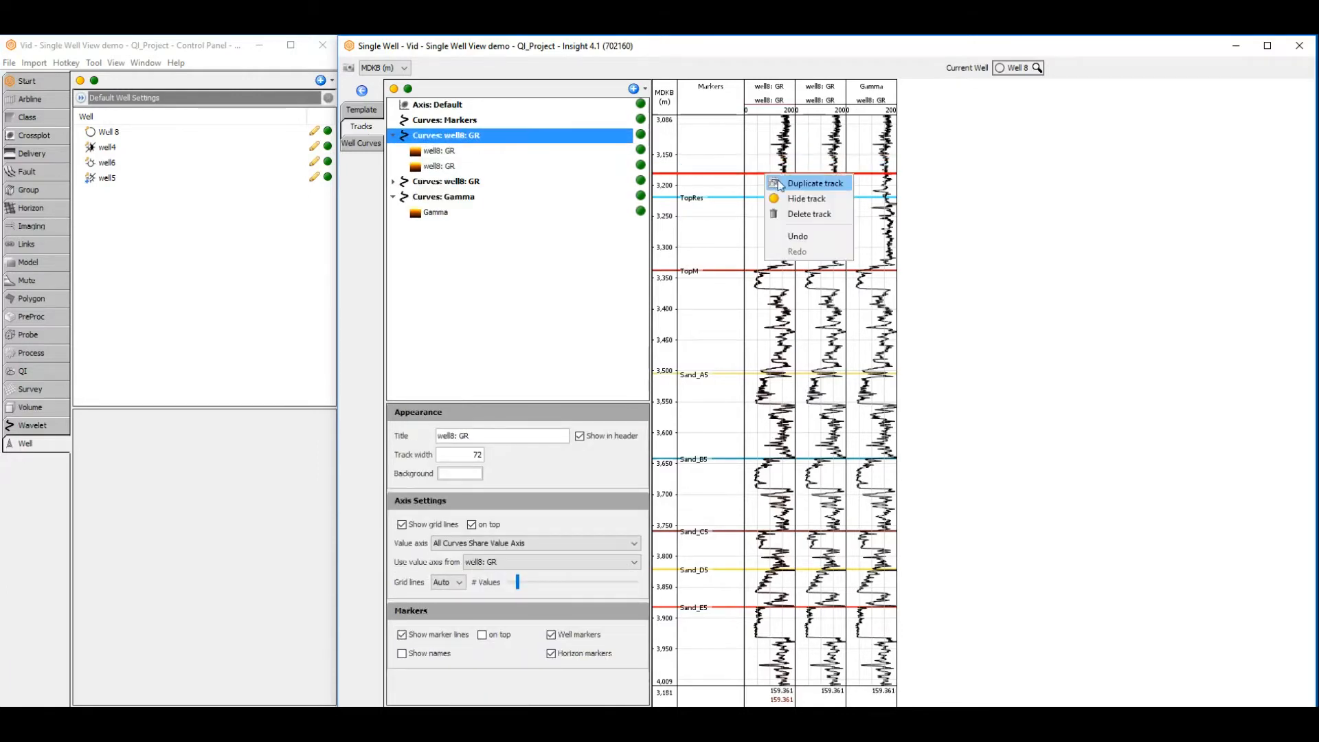
{"action": "left_click", "coordinate": [791, 210]}
{"action": "right_click", "coordinate": [774, 190]}
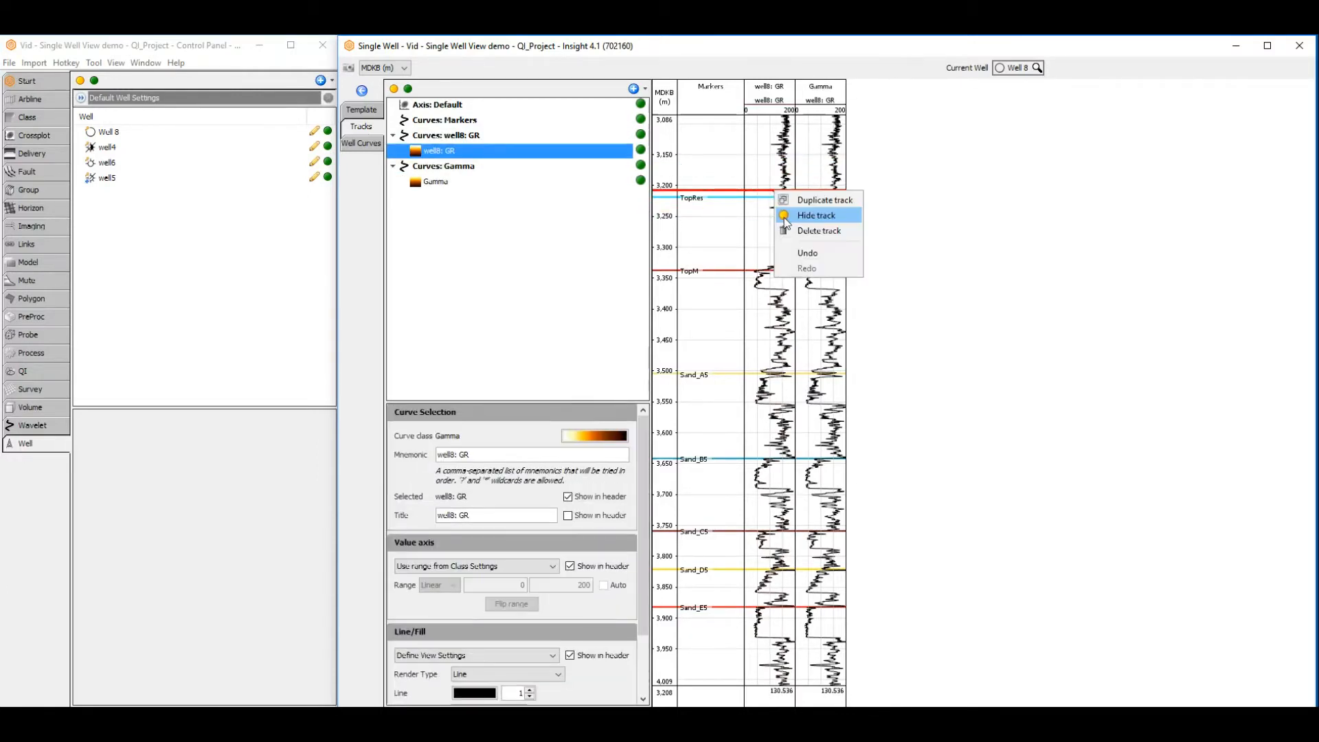
{"action": "left_click", "coordinate": [788, 229]}
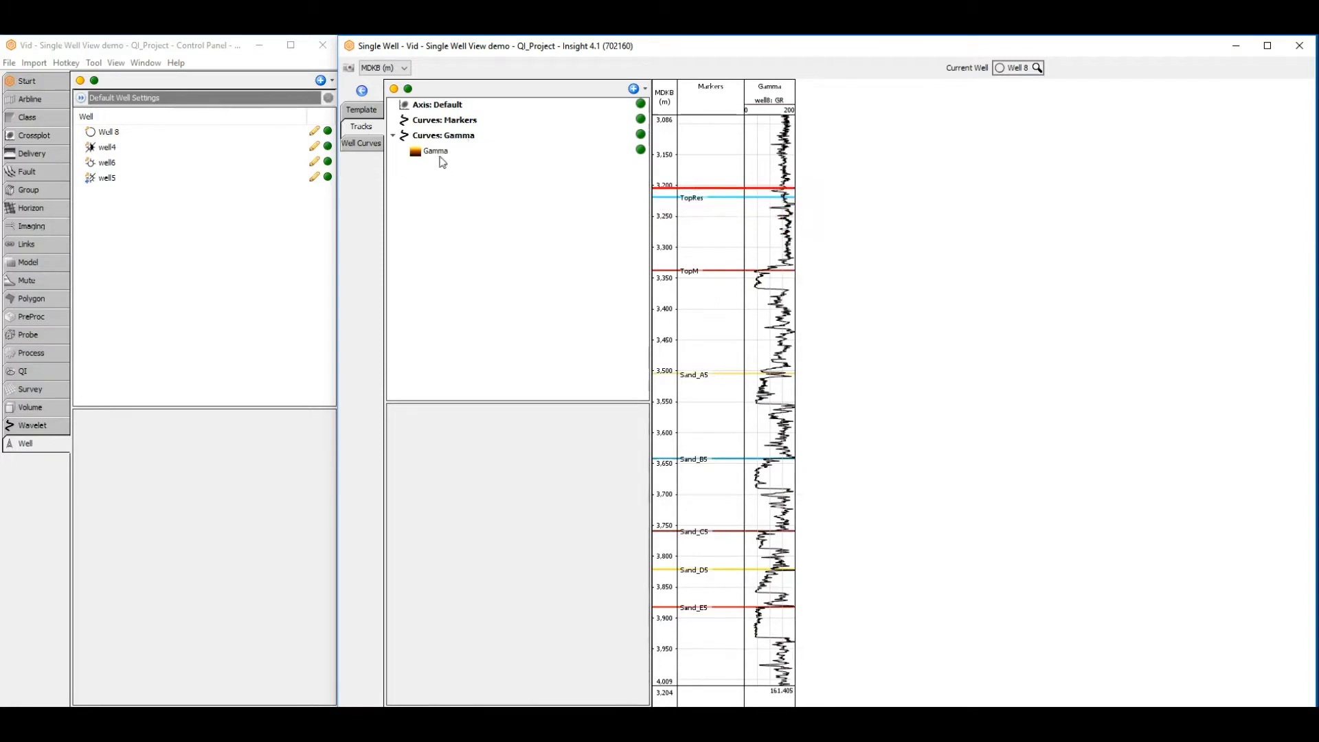
Enlarge the settings area for the Gamma curve and set its render type to Filled.
{"action": "left_click", "coordinate": [441, 155]}
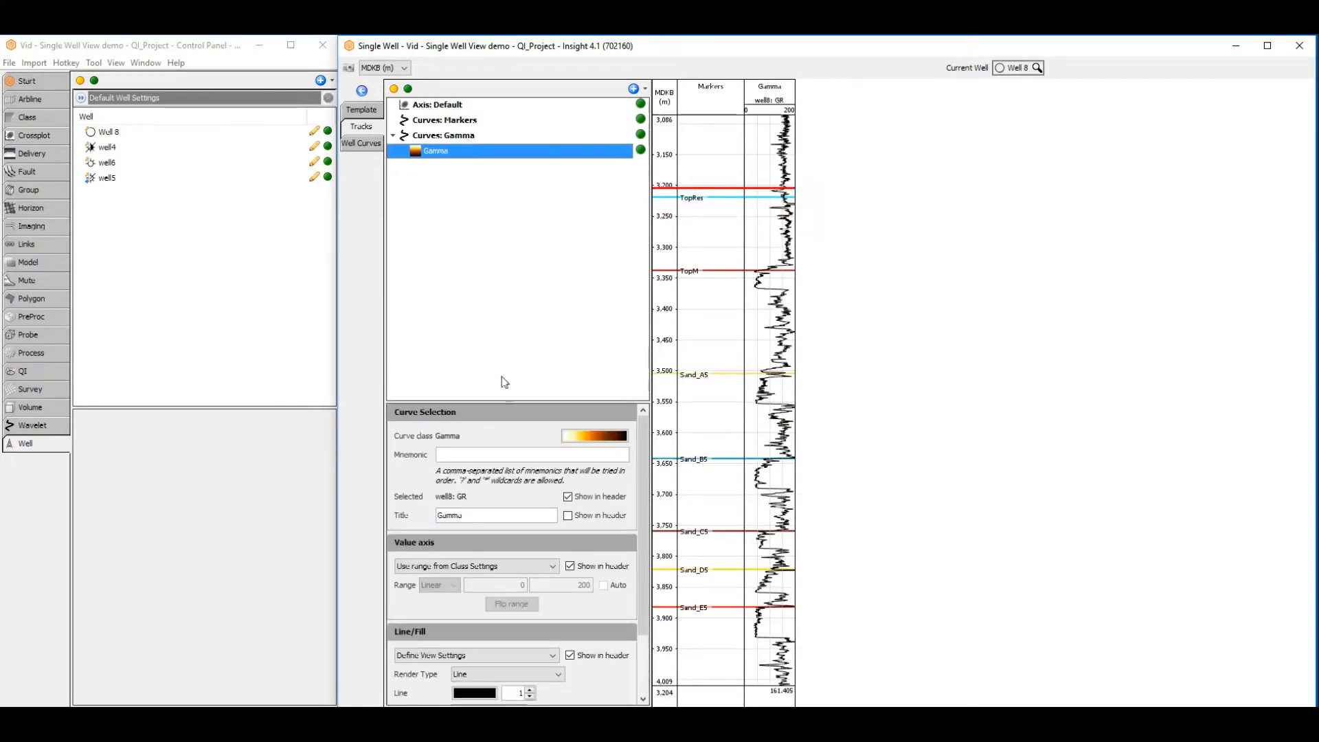
{"action": "left_click_drag", "start_coordinate": [504, 403], "coordinate": [514, 195]}
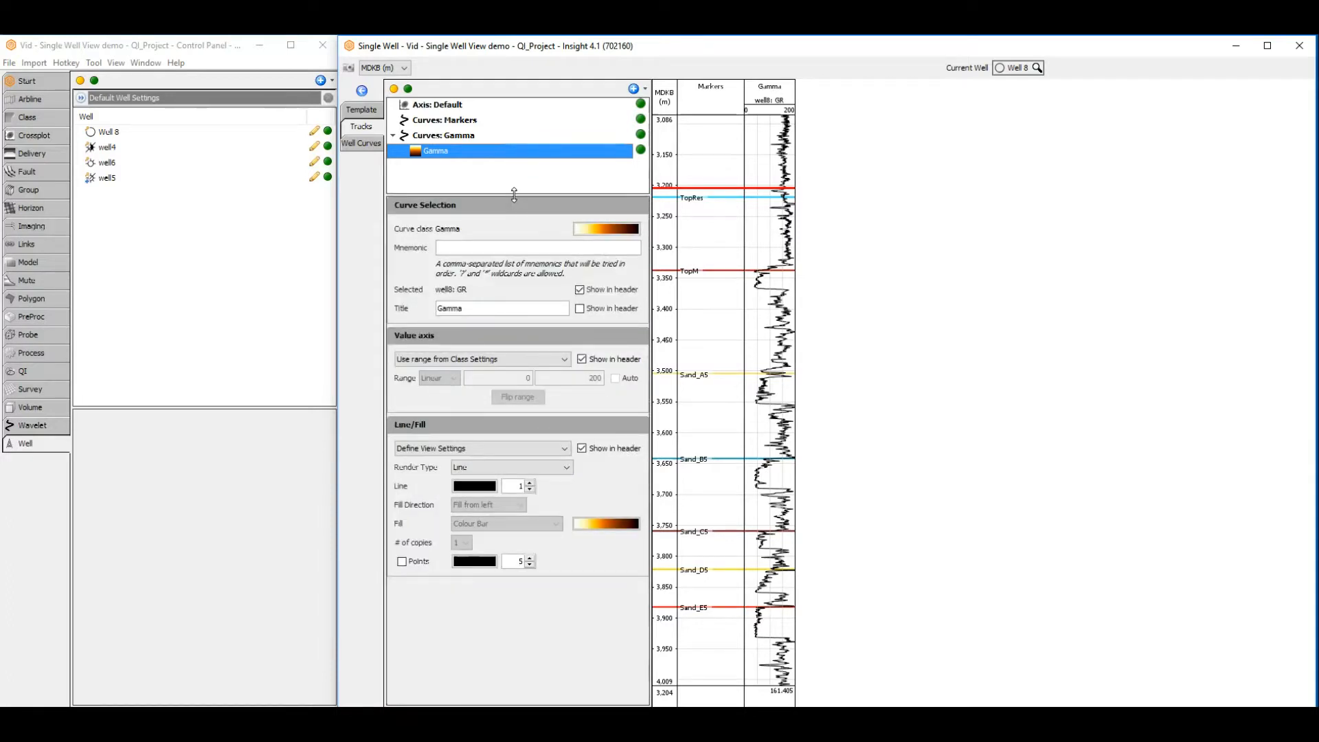
{"action": "left_click", "coordinate": [531, 468]}
{"action": "left_click", "coordinate": [507, 493]}
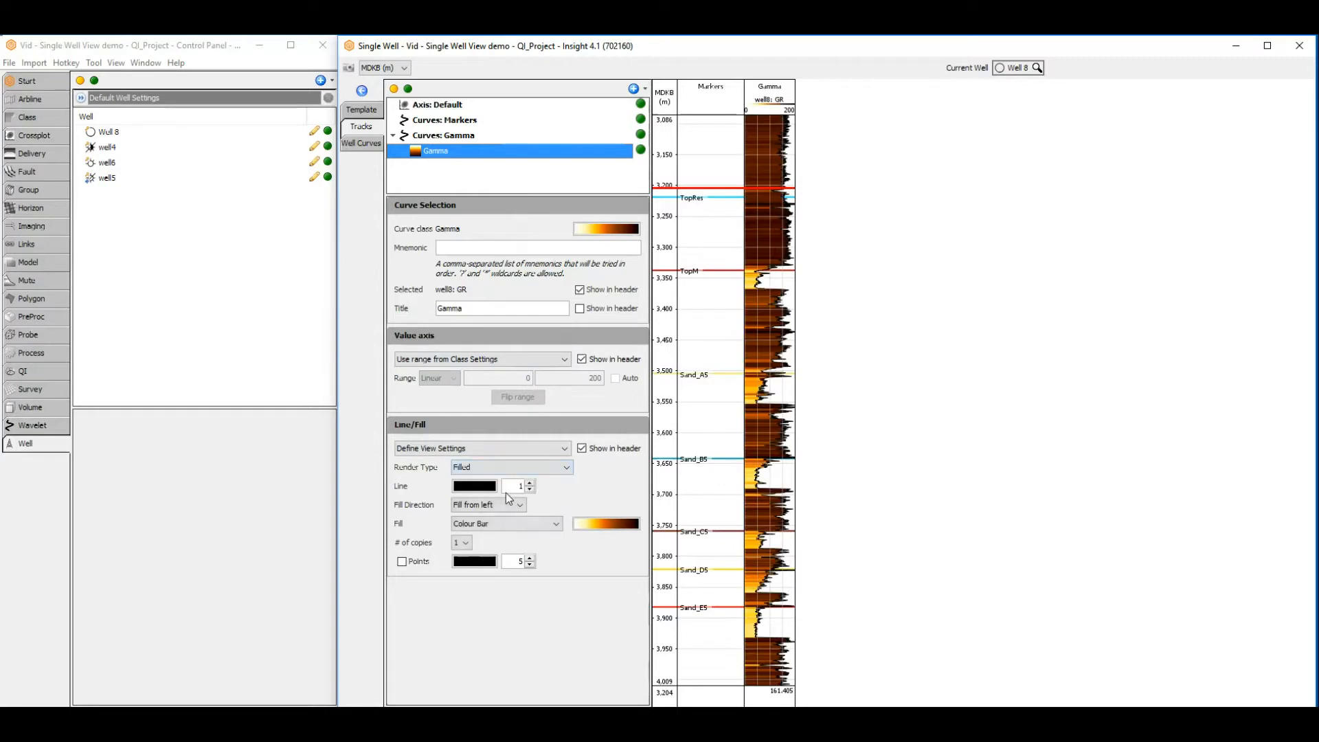
Set the Gamma curve's fill direction to Custom threshold and its fill to Above/Below.
{"action": "left_click", "coordinate": [505, 505]}
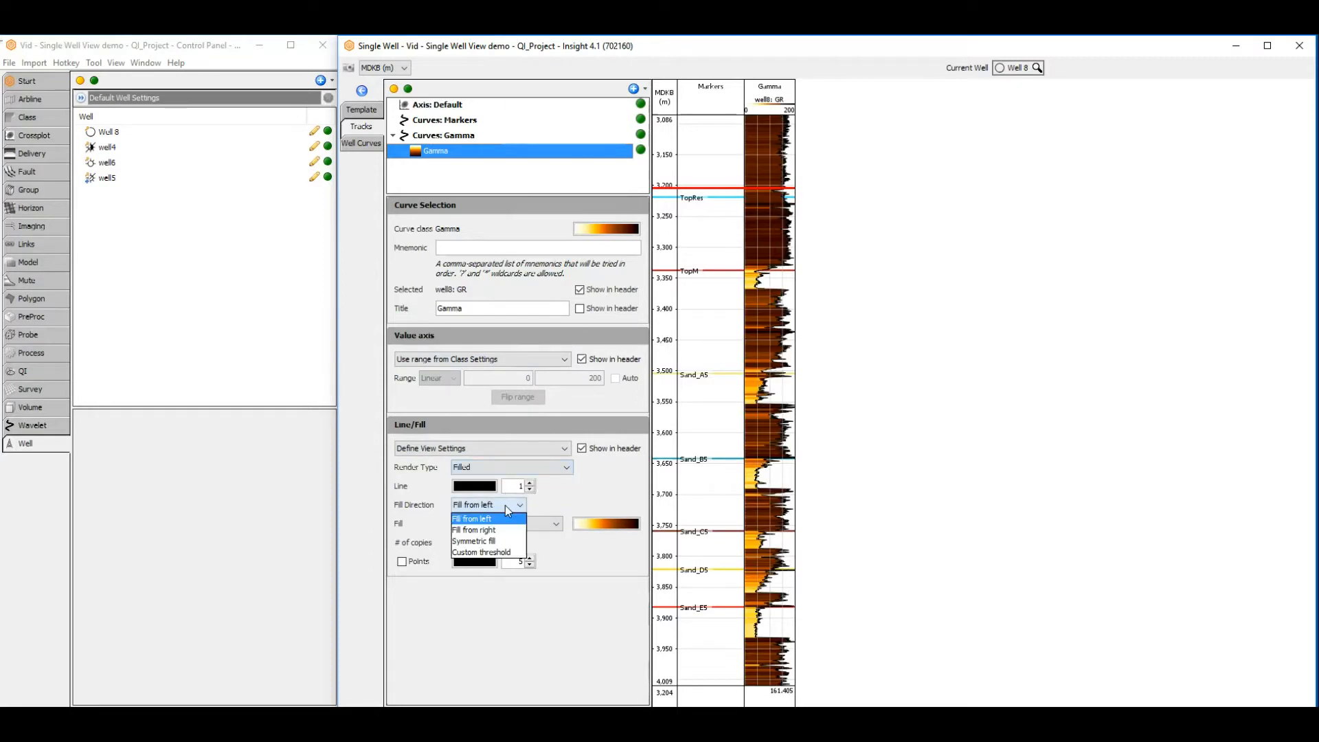
{"action": "left_click", "coordinate": [499, 552]}
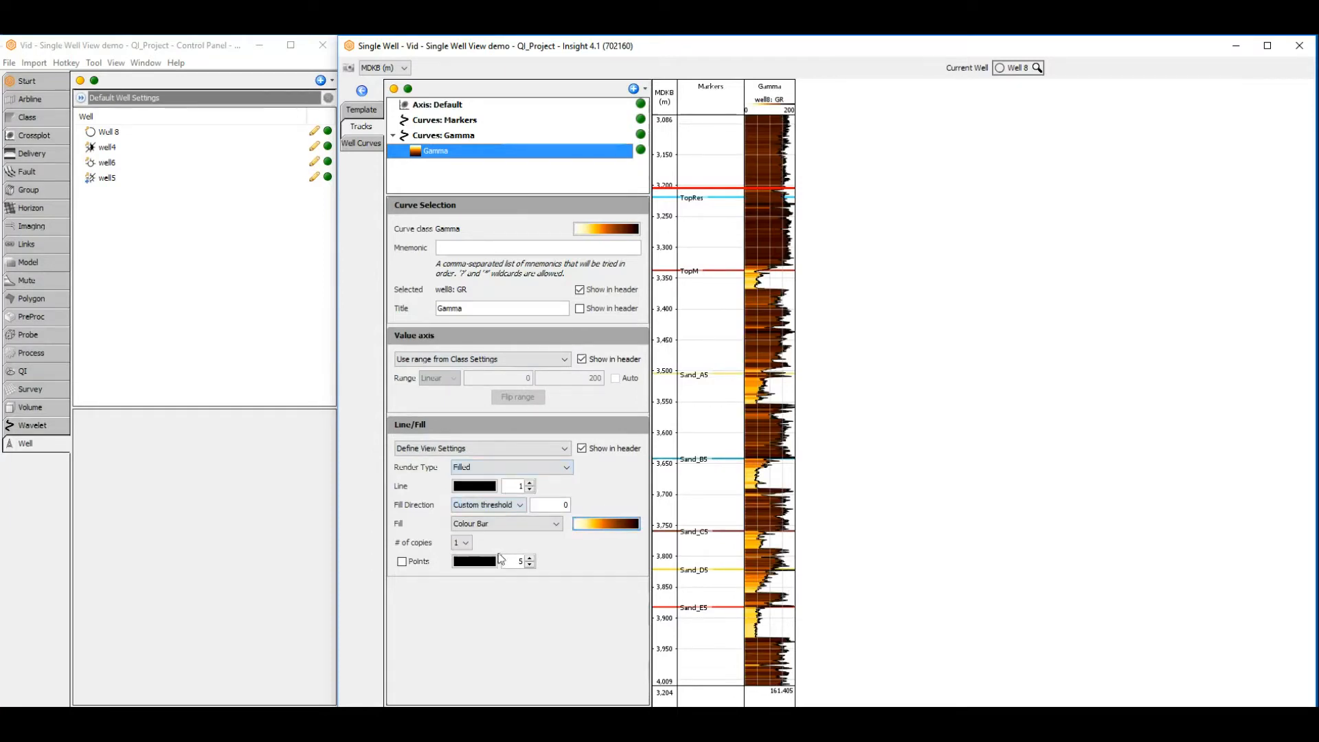
{"action": "left_click", "coordinate": [547, 526]}
{"action": "left_click", "coordinate": [547, 549]}
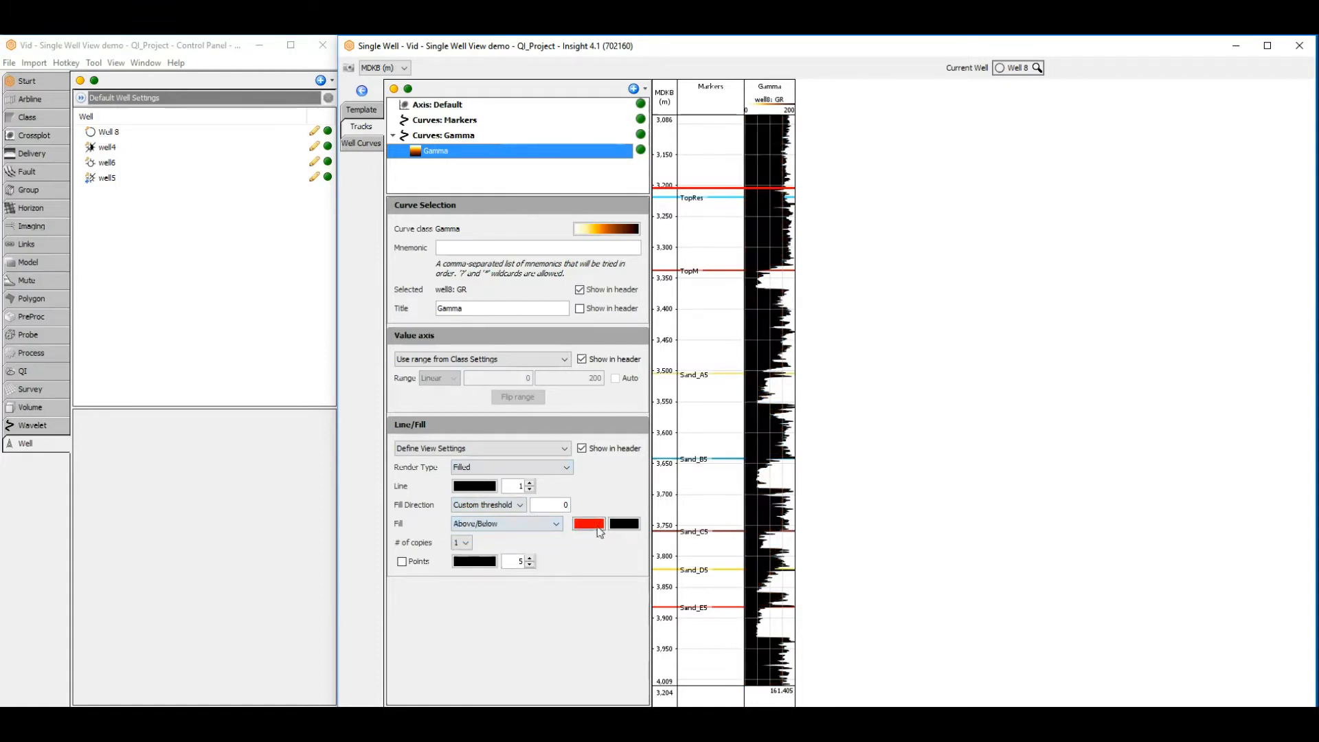
Set the Gamma curve's two Above/Below fill colours to yellow and brown, in that order.
{"action": "left_click", "coordinate": [596, 525]}
{"action": "left_click", "coordinate": [618, 537]}
{"action": "left_click", "coordinate": [624, 524]}
{"action": "left_click", "coordinate": [624, 565]}
Set the Gamma fill threshold to 80 and reduce the curve's line width to 0.
{"action": "left_click_drag", "start_coordinate": [559, 506], "coordinate": [597, 506]}
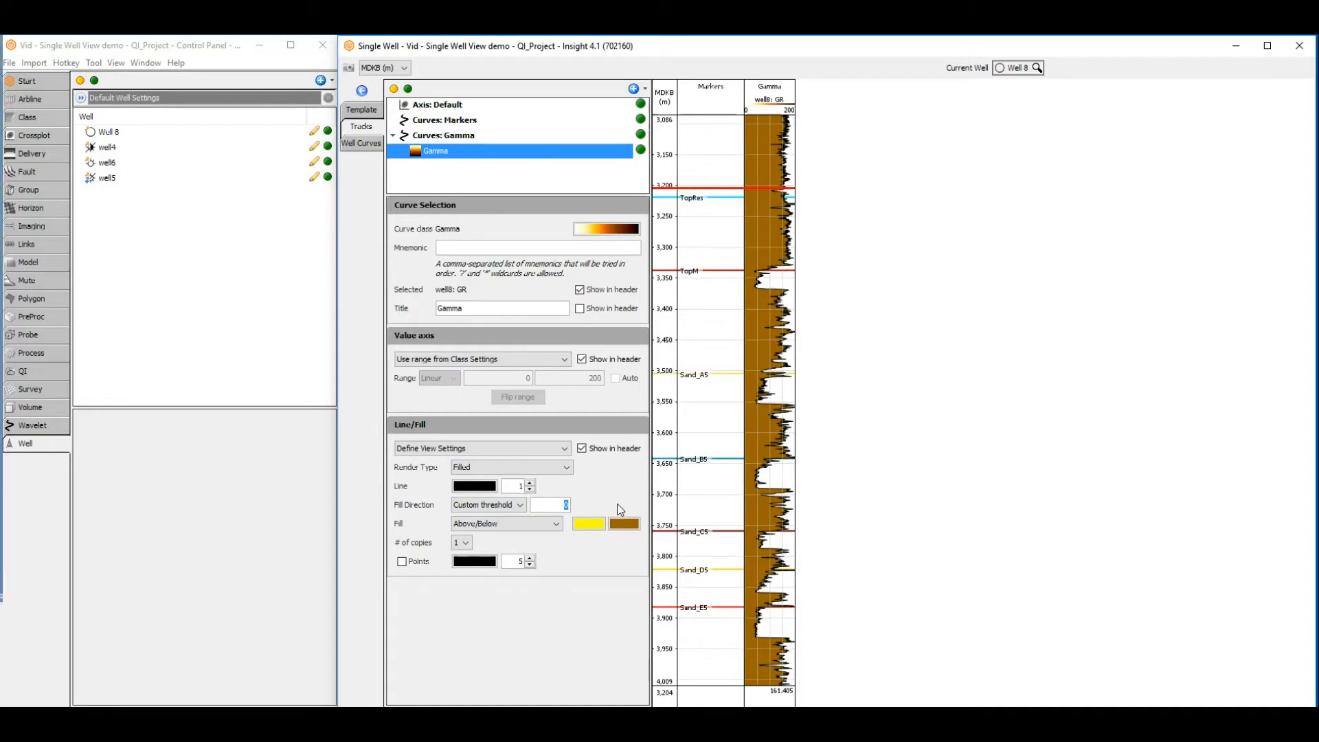
{"action": "type", "text": "80"}
{"action": "key", "text": "Return"}
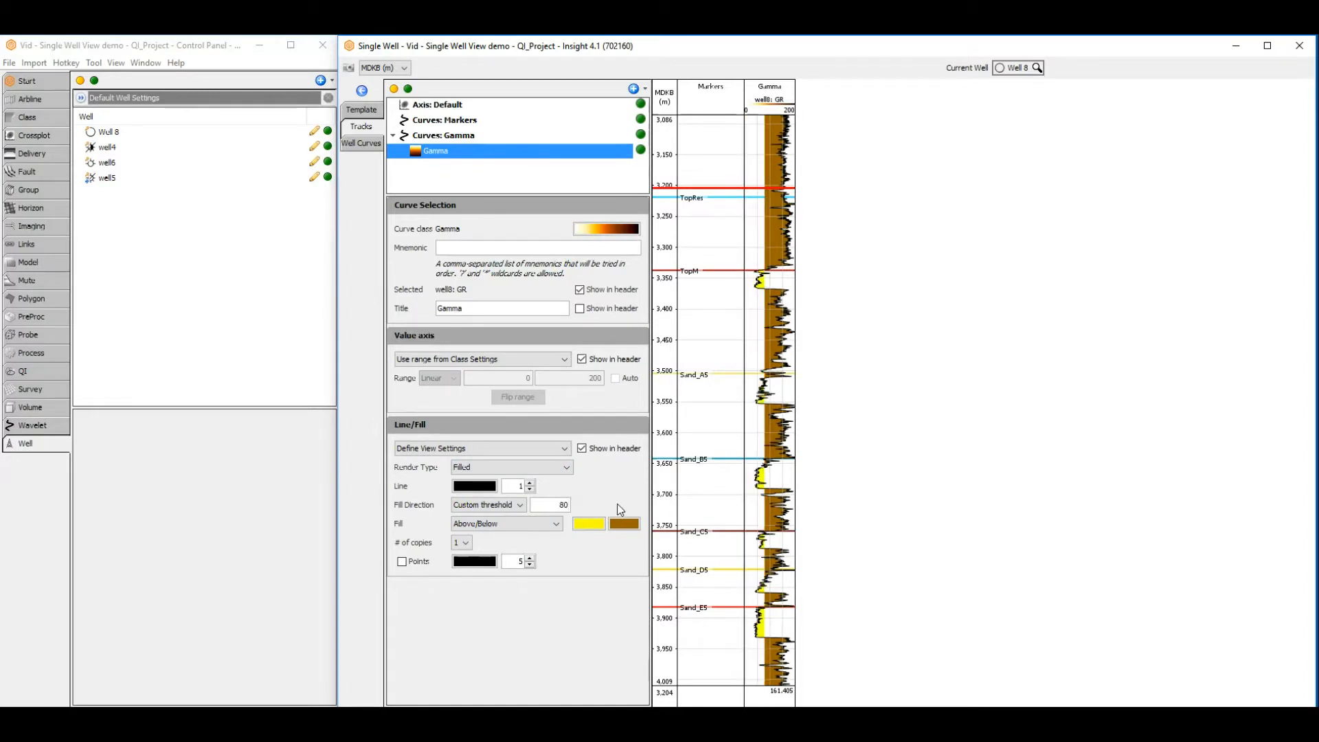
{"action": "left_click", "coordinate": [530, 489]}
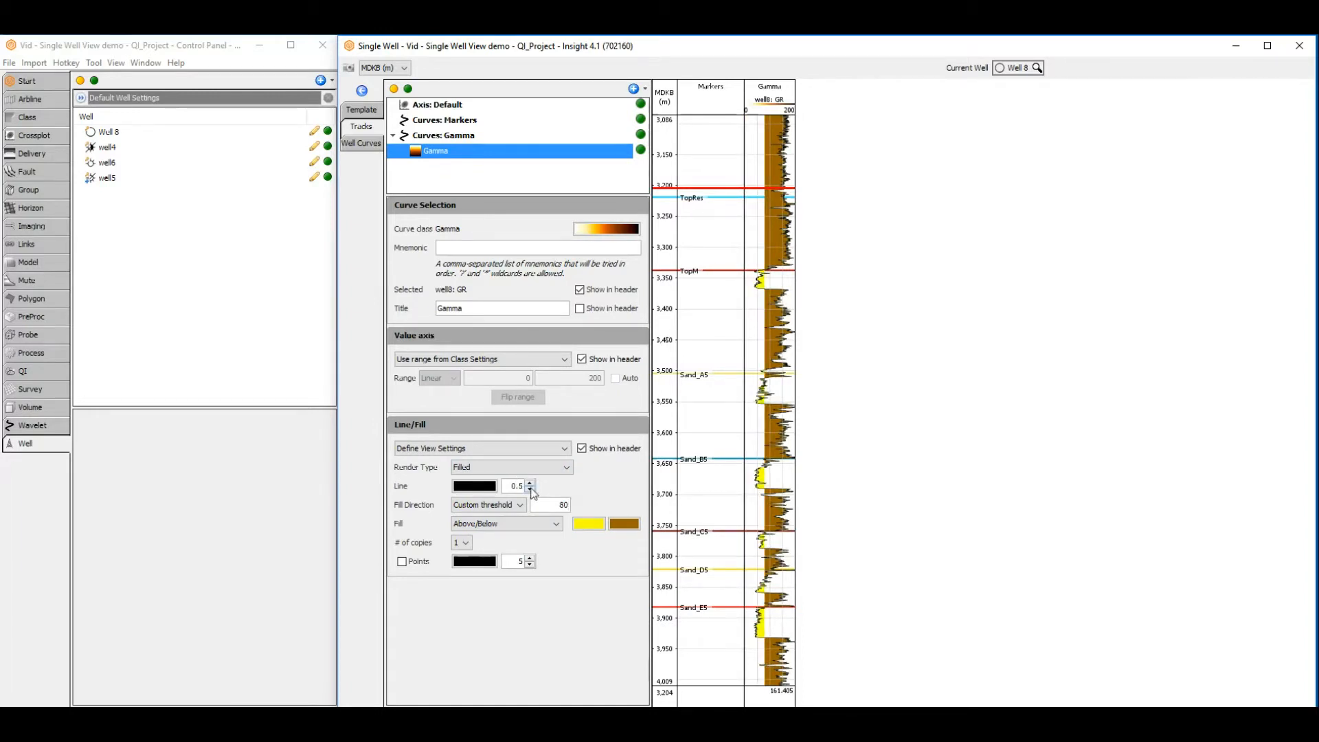
{"action": "left_click", "coordinate": [530, 490]}
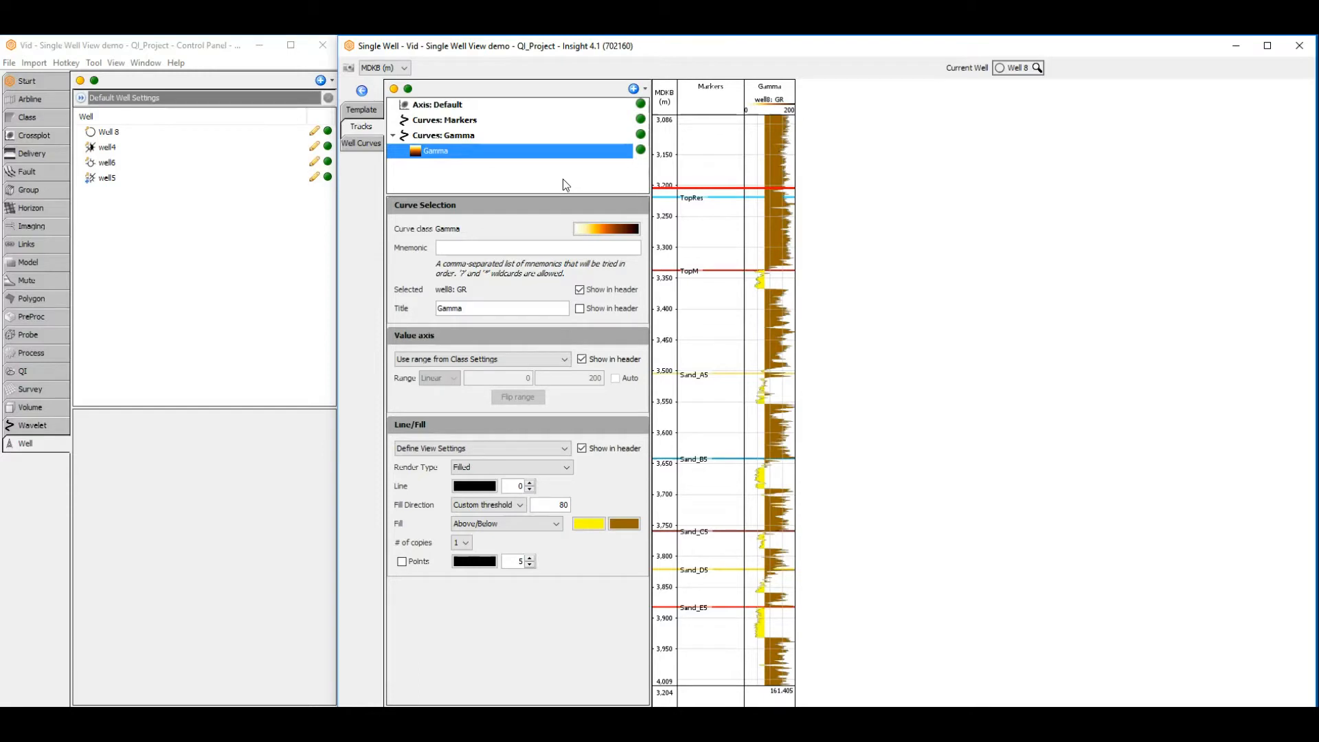
Add the whole Density curve class to the well view as a new track after Gamma.
{"action": "left_click", "coordinate": [378, 153]}
{"action": "left_click", "coordinate": [393, 136]}
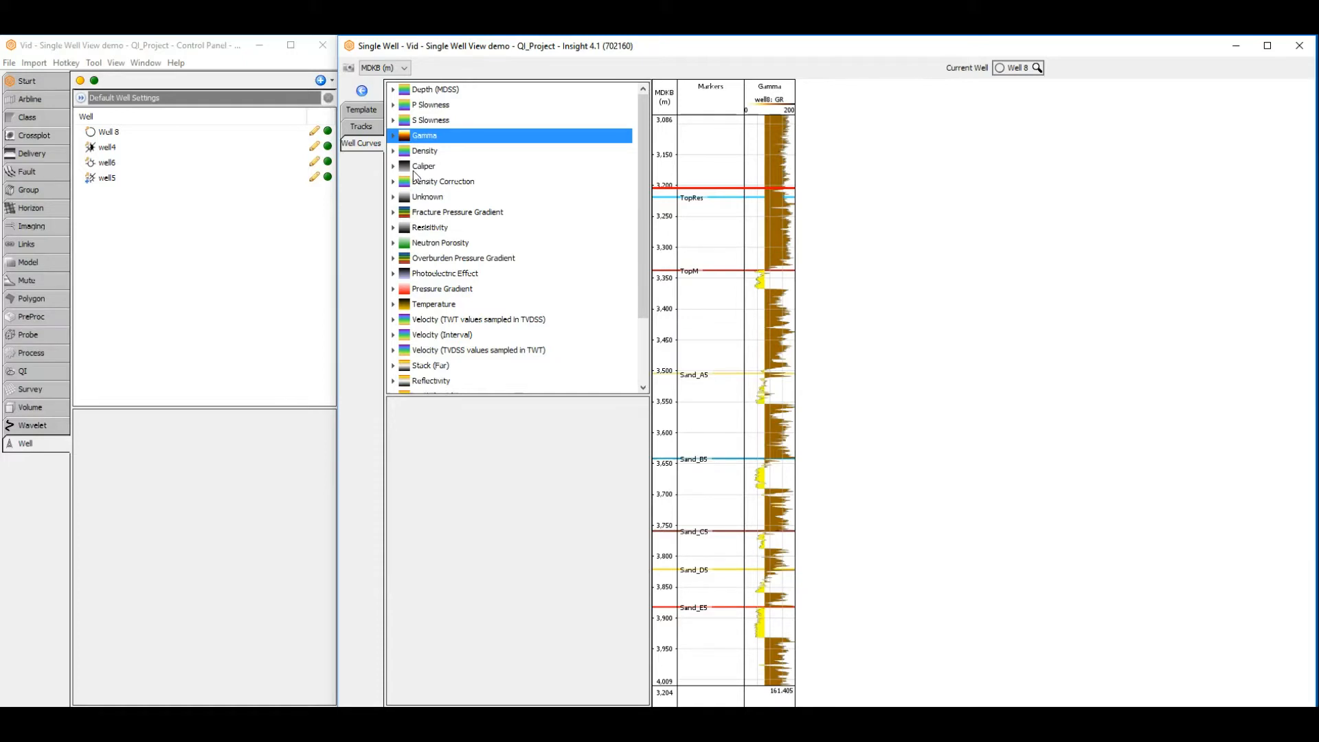
{"action": "left_click", "coordinate": [420, 156]}
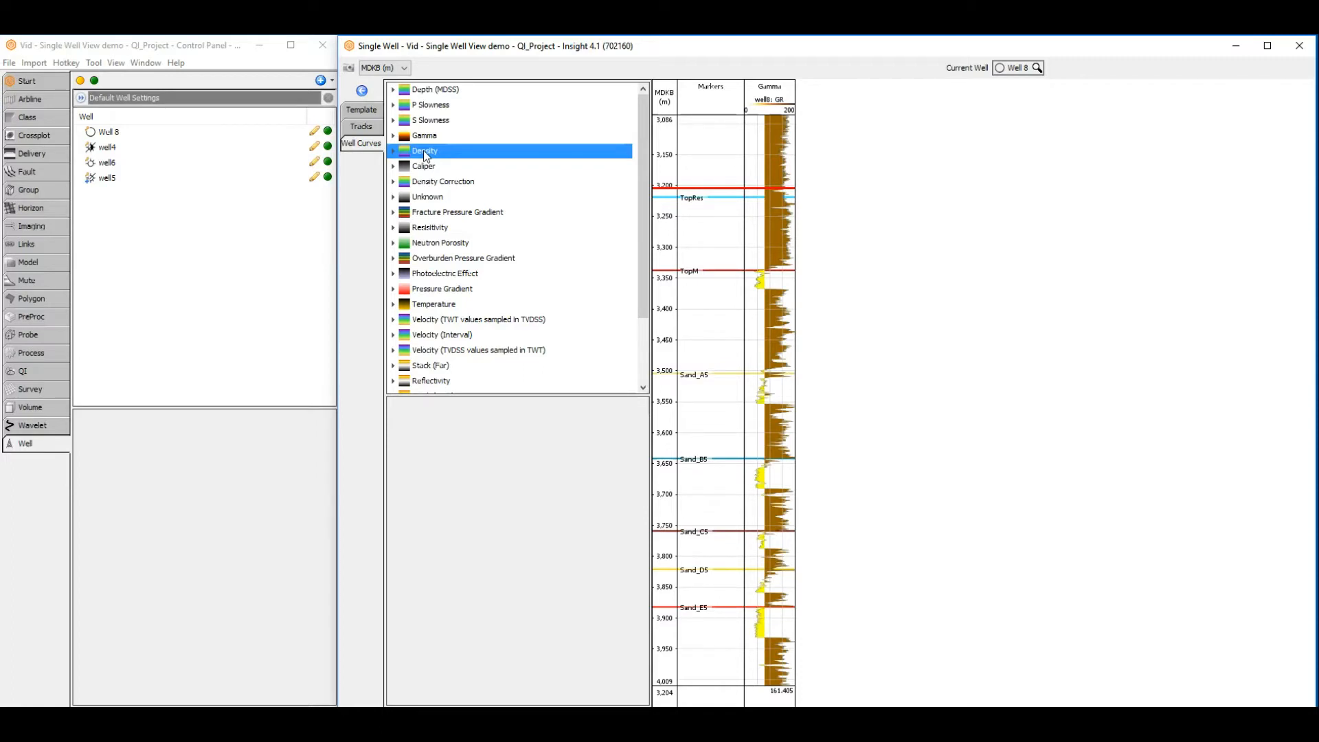
{"action": "left_click_drag", "start_coordinate": [424, 150], "coordinate": [830, 201]}
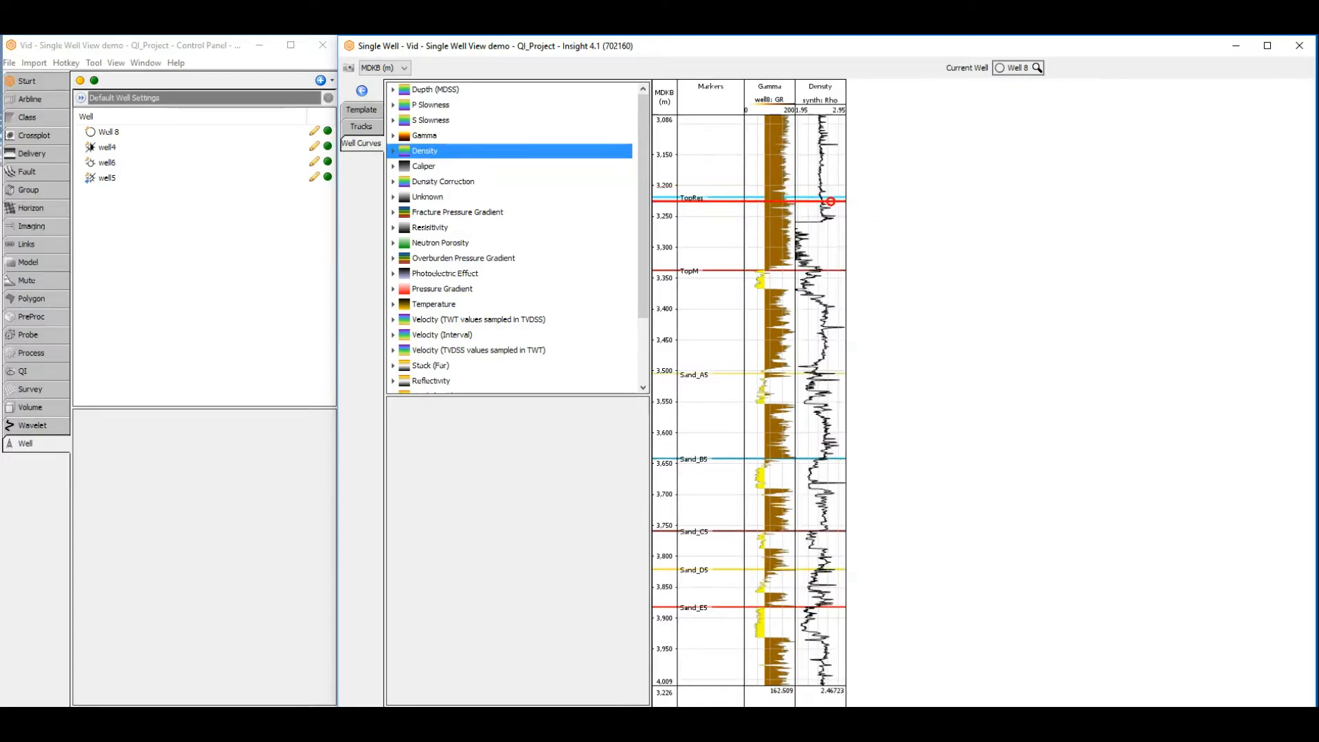
Add the P Slowness and P Impedance curve classes as new tracks after the Density track.
{"action": "left_click", "coordinate": [431, 107]}
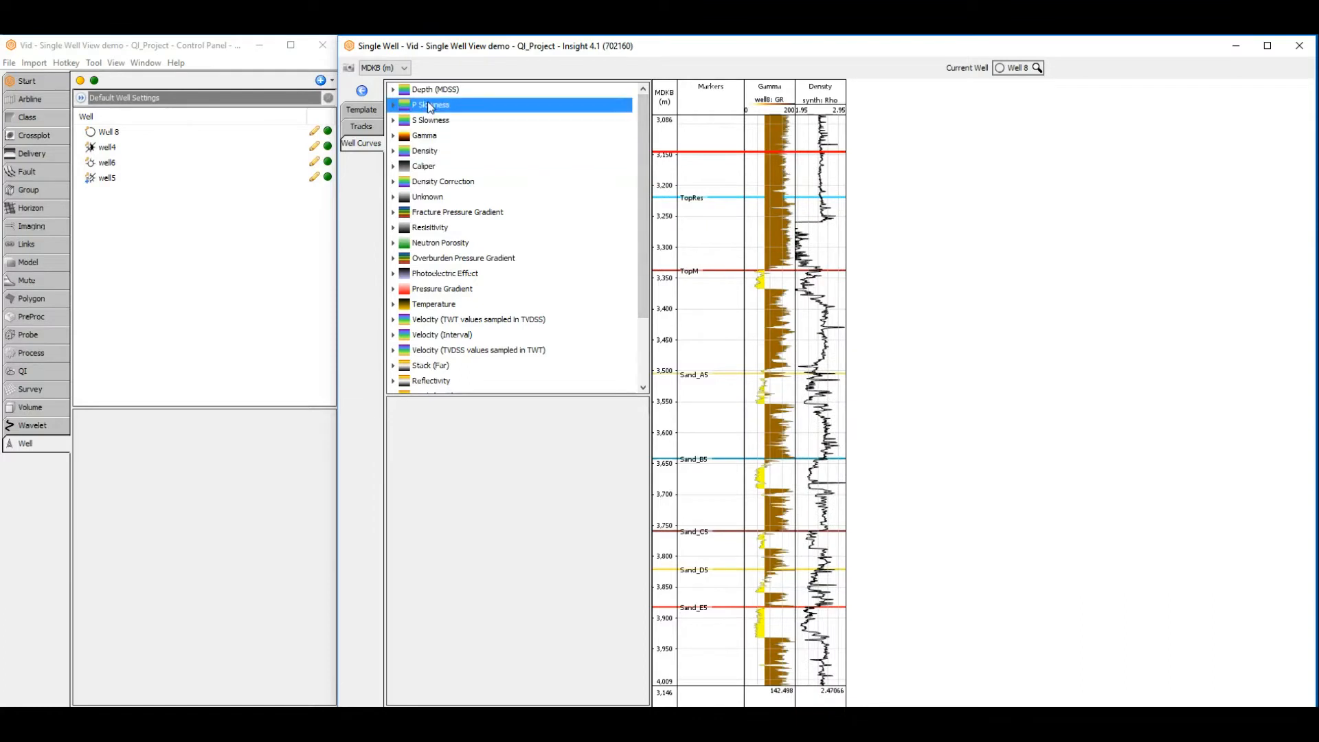
{"action": "left_click", "coordinate": [393, 105]}
{"action": "left_click_drag", "start_coordinate": [434, 109], "coordinate": [883, 171]}
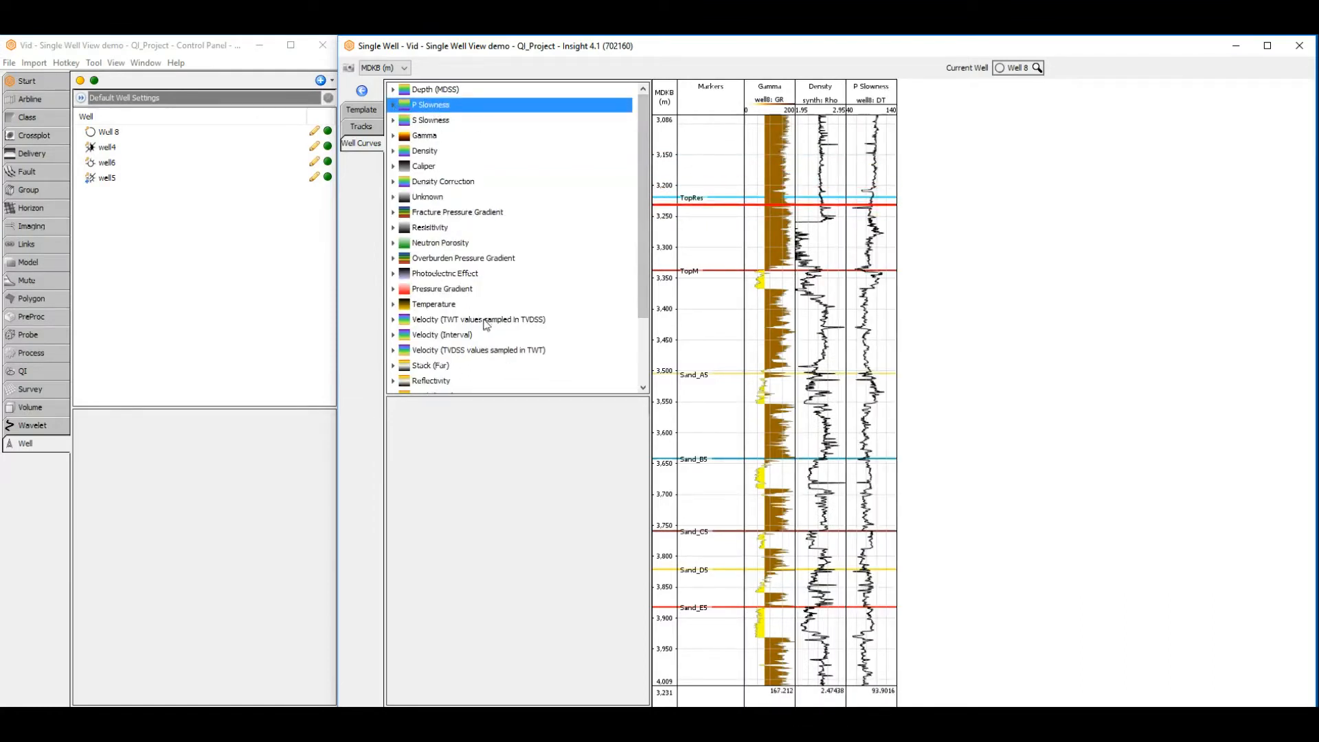
{"action": "scroll", "coordinate": [459, 325], "scroll_direction": "down", "scroll_amount": 2}
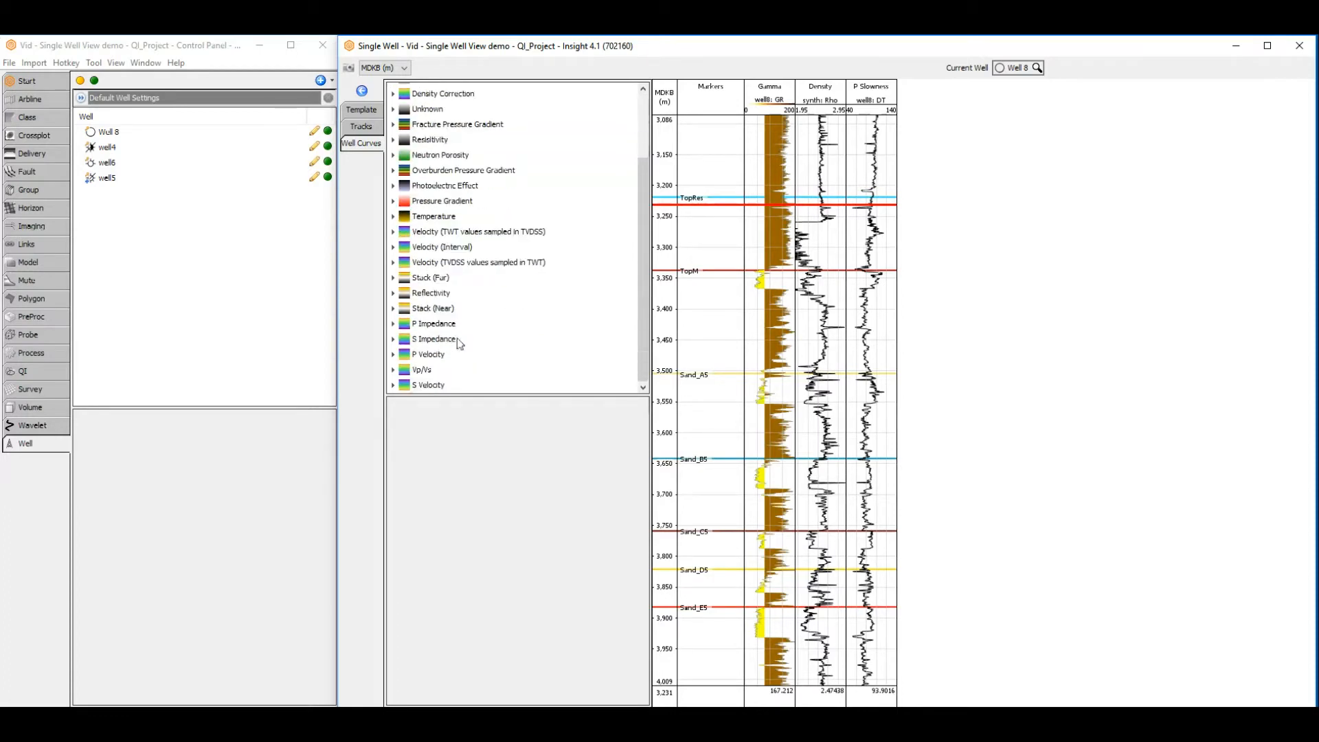
{"action": "left_click_drag", "start_coordinate": [435, 330], "coordinate": [925, 350]}
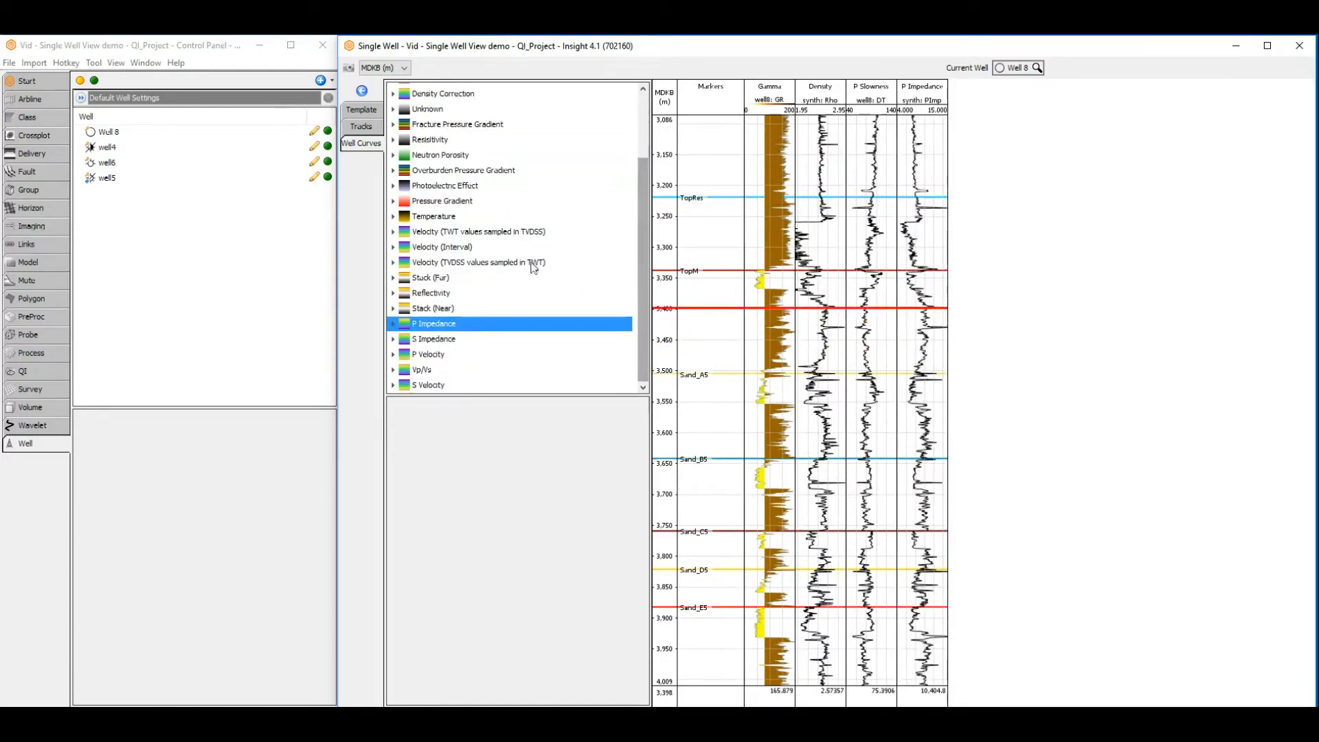
Render the Density track's curve as Filled with the fill direction set to Fill from right.
{"action": "left_click", "coordinate": [370, 130]}
{"action": "scroll", "coordinate": [450, 158], "scroll_direction": "down", "scroll_amount": 1}
{"action": "left_click", "coordinate": [447, 155]}
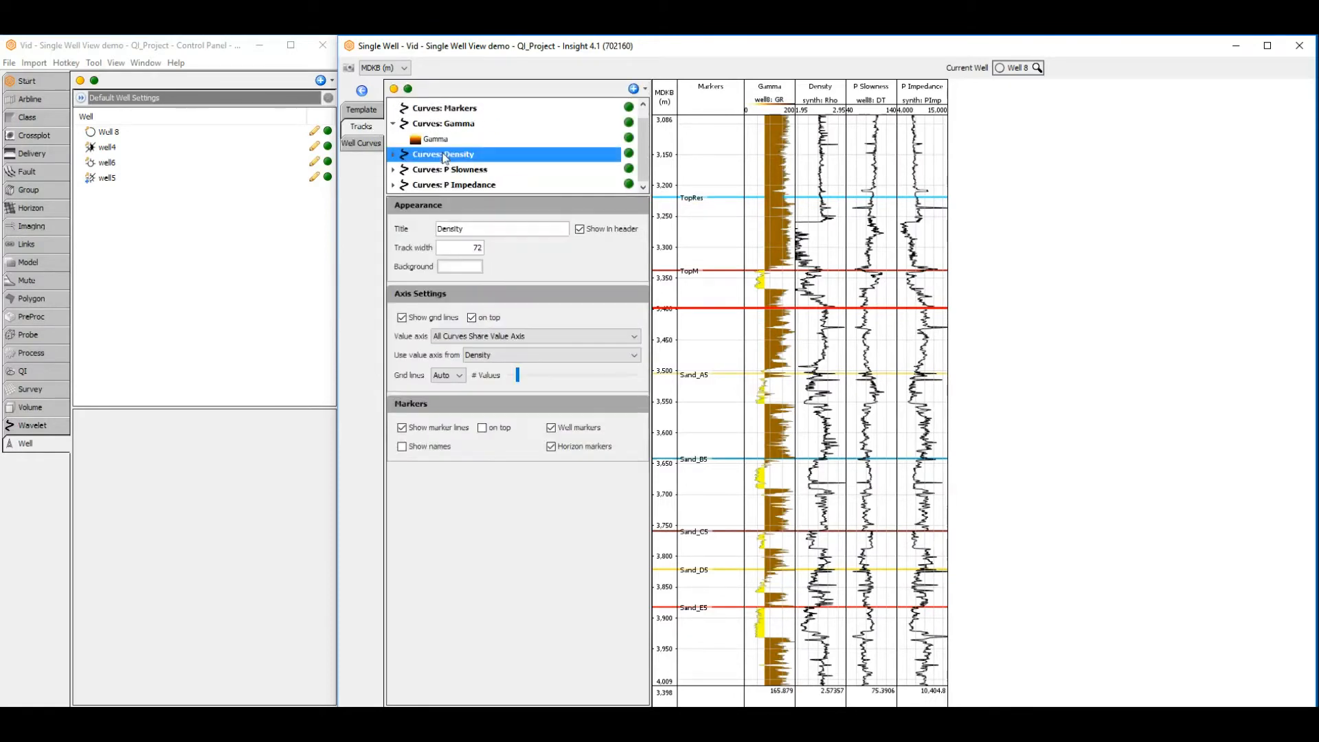
{"action": "left_click", "coordinate": [393, 155]}
{"action": "left_click", "coordinate": [466, 168]}
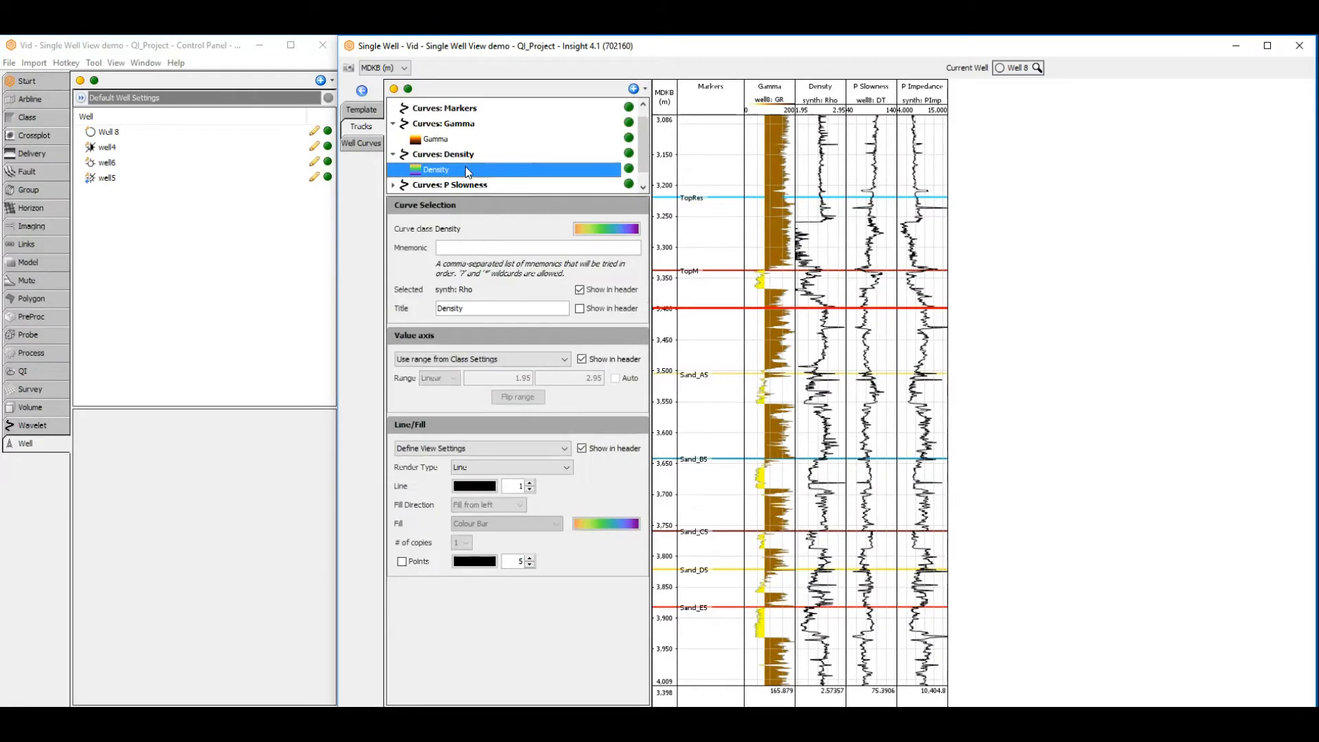
{"action": "left_click", "coordinate": [506, 467]}
{"action": "left_click", "coordinate": [506, 492]}
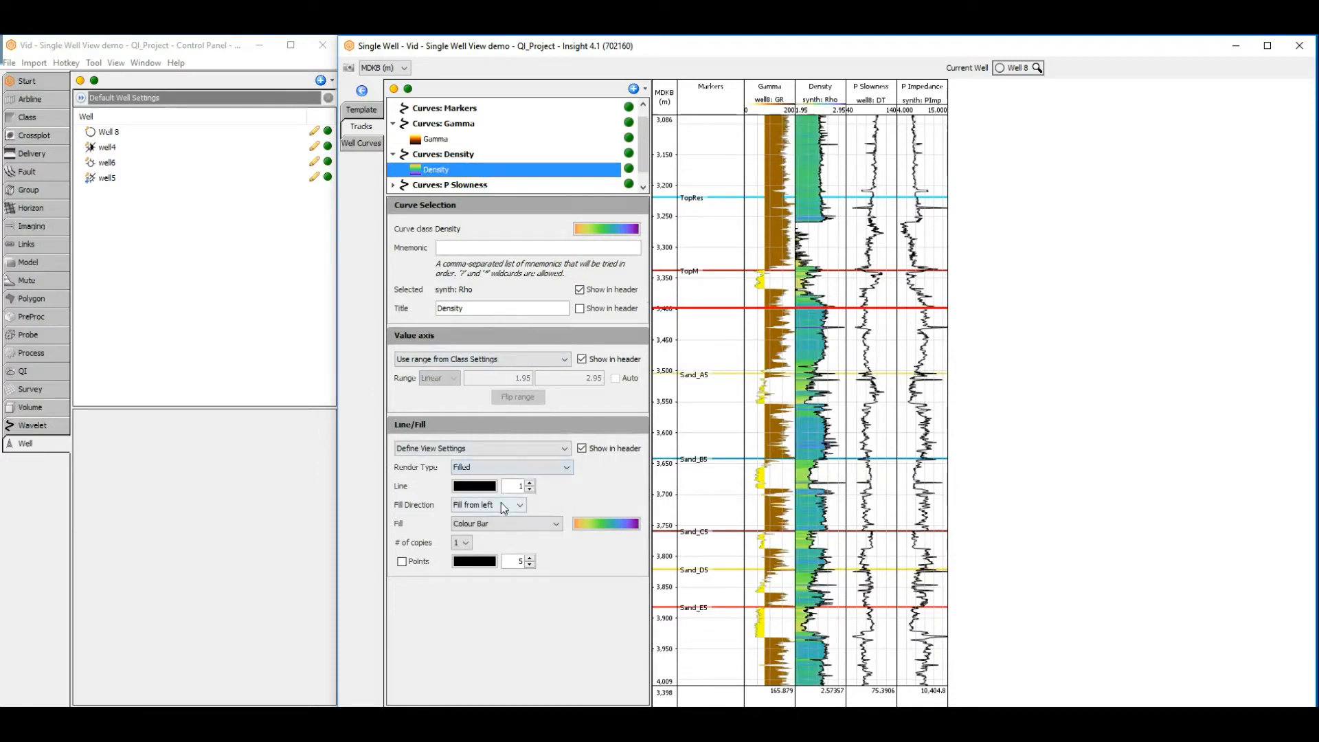
{"action": "left_click", "coordinate": [501, 504]}
{"action": "left_click", "coordinate": [500, 530]}
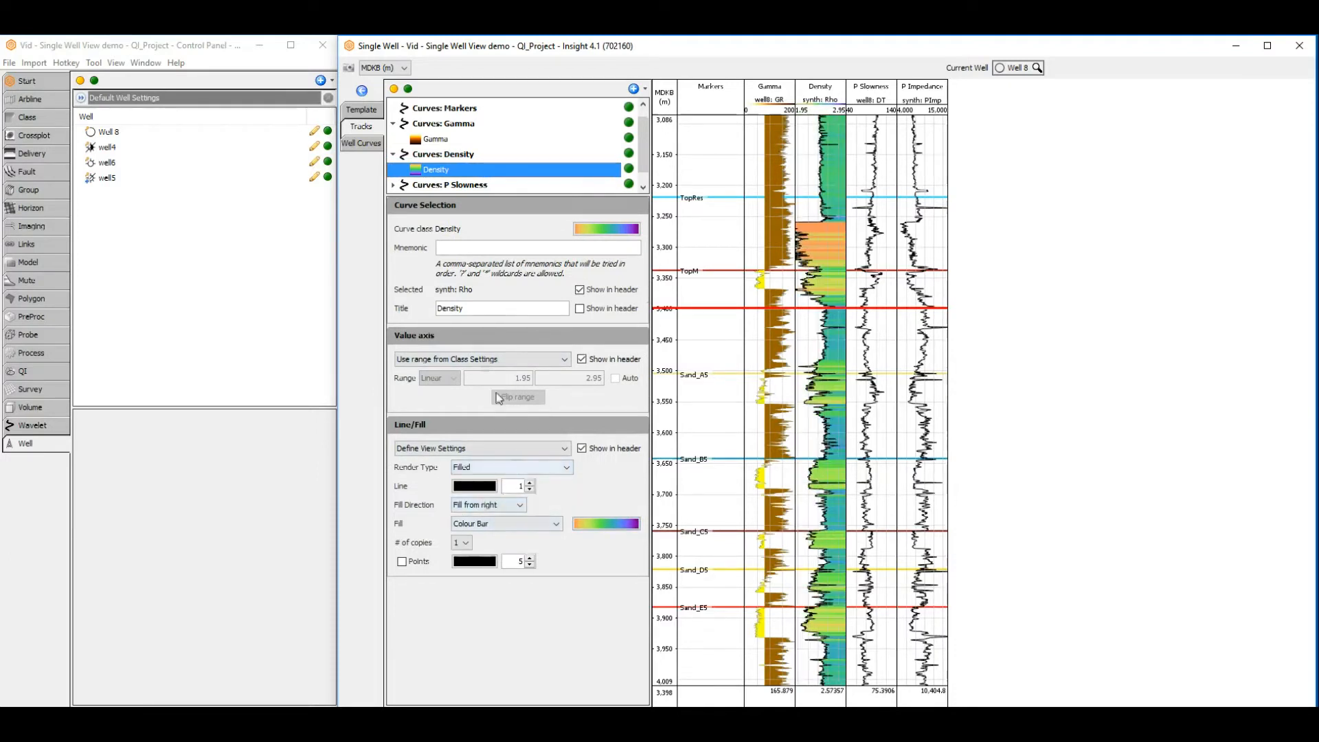
Set the render type of the P Slowness track's curve to Filled.
{"action": "scroll", "coordinate": [443, 184], "scroll_direction": "down", "scroll_amount": 1}
{"action": "left_click", "coordinate": [393, 170]}
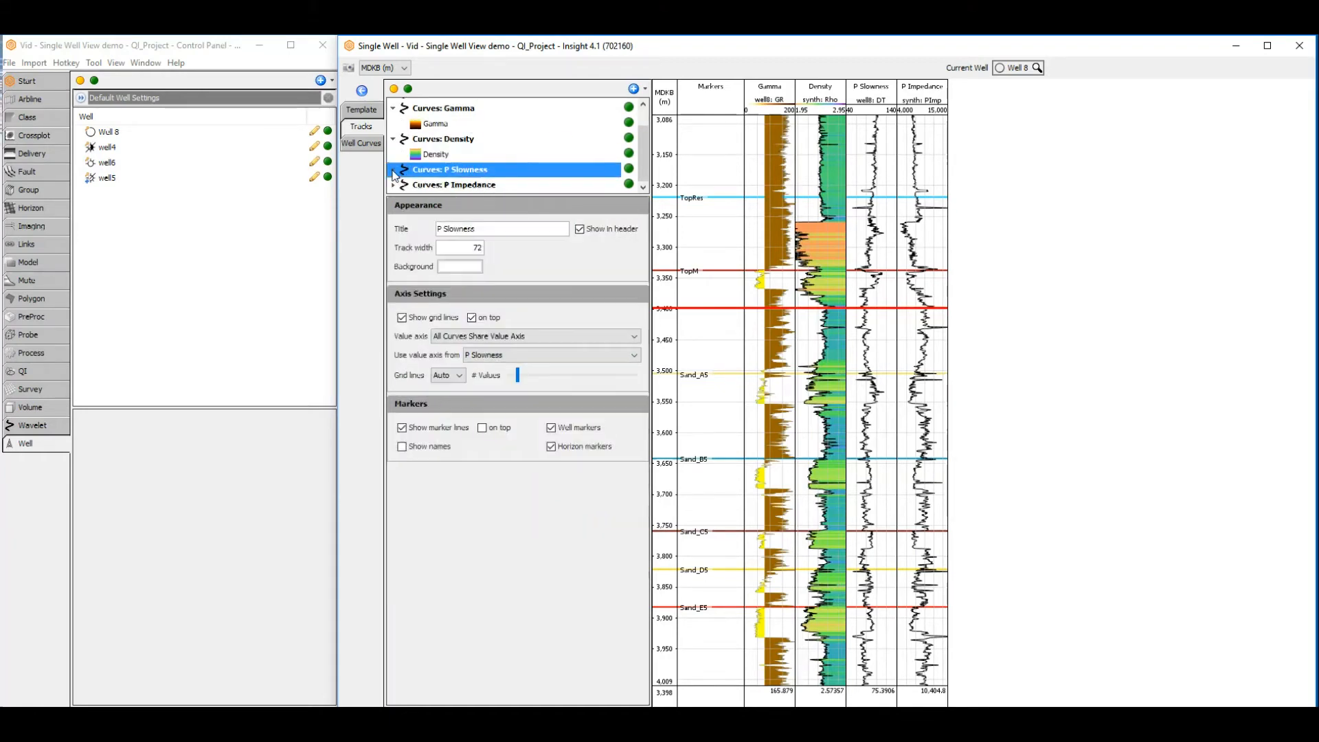
{"action": "left_click", "coordinate": [454, 185]}
{"action": "left_click", "coordinate": [507, 467]}
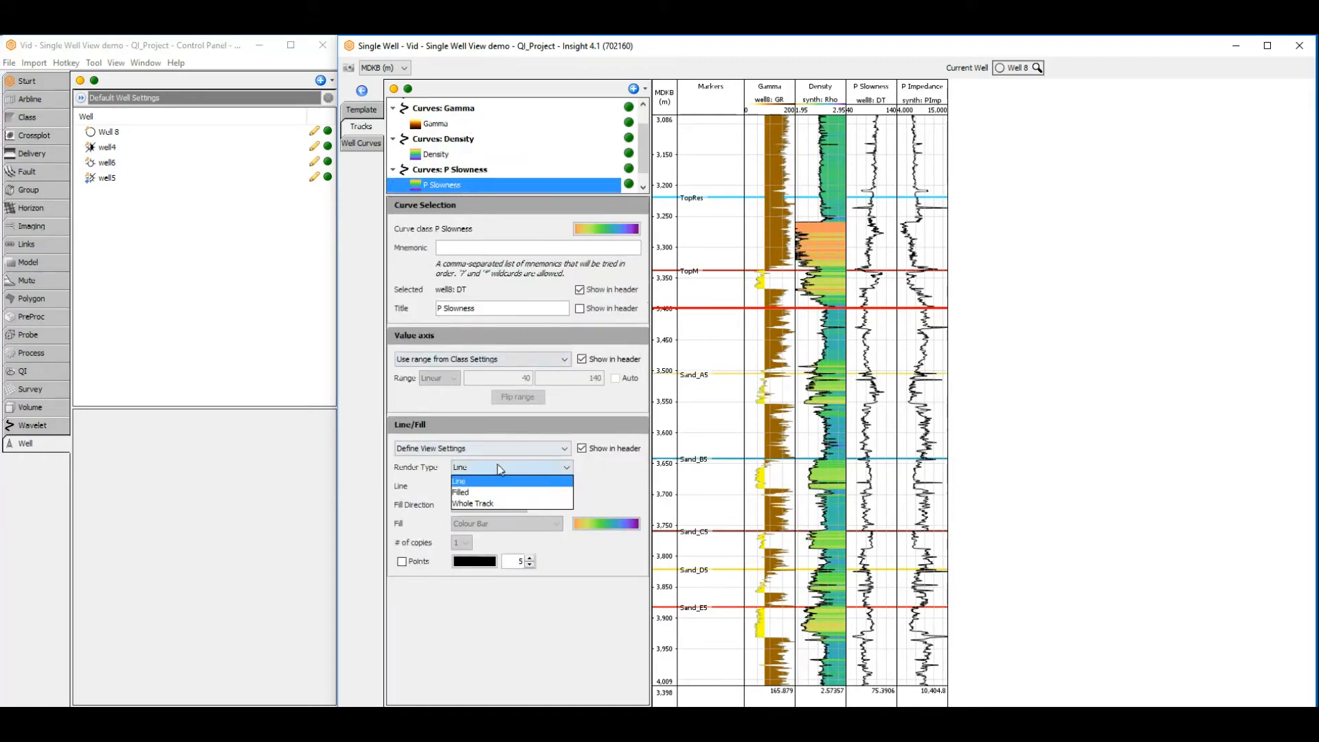
{"action": "left_click", "coordinate": [505, 492]}
Set the P Impedance curve's render type to Filled and its line width to 0.5.
{"action": "scroll", "coordinate": [487, 187], "scroll_direction": "down", "scroll_amount": 1}
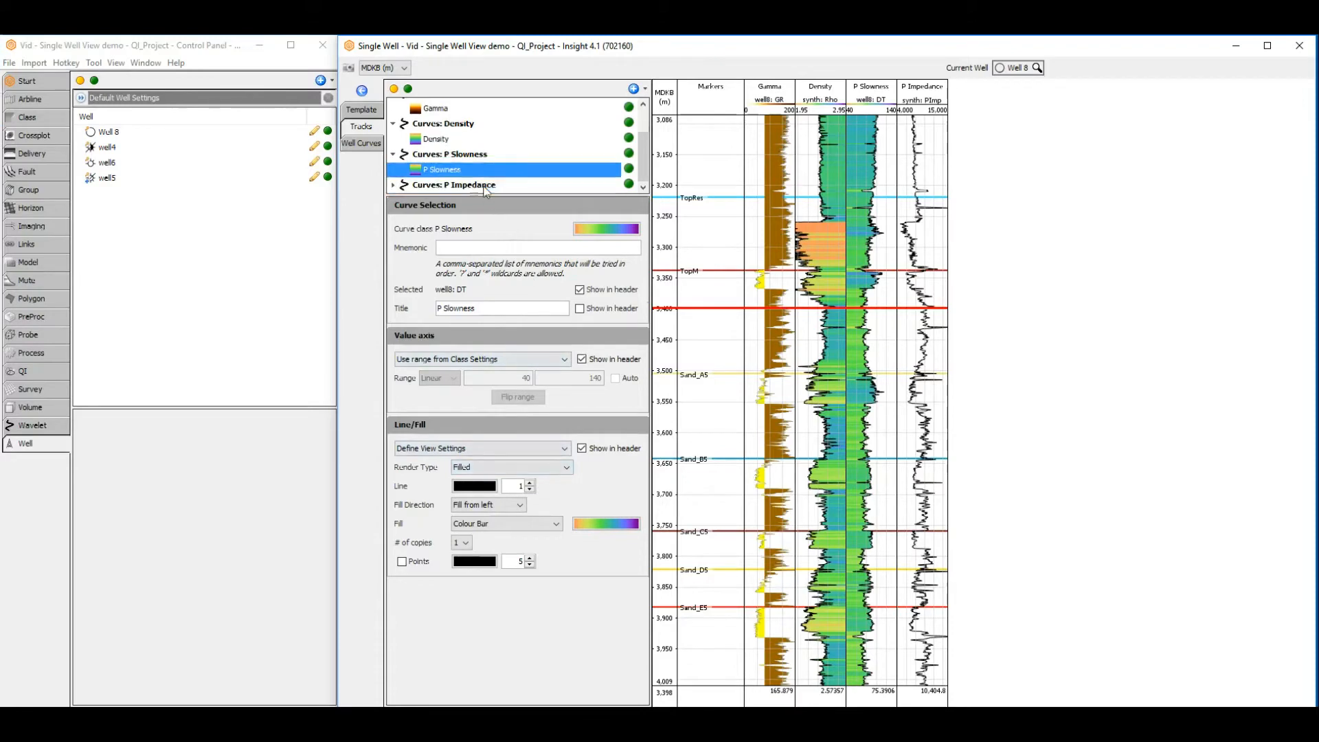
{"action": "left_click", "coordinate": [407, 185]}
{"action": "left_click", "coordinate": [430, 186]}
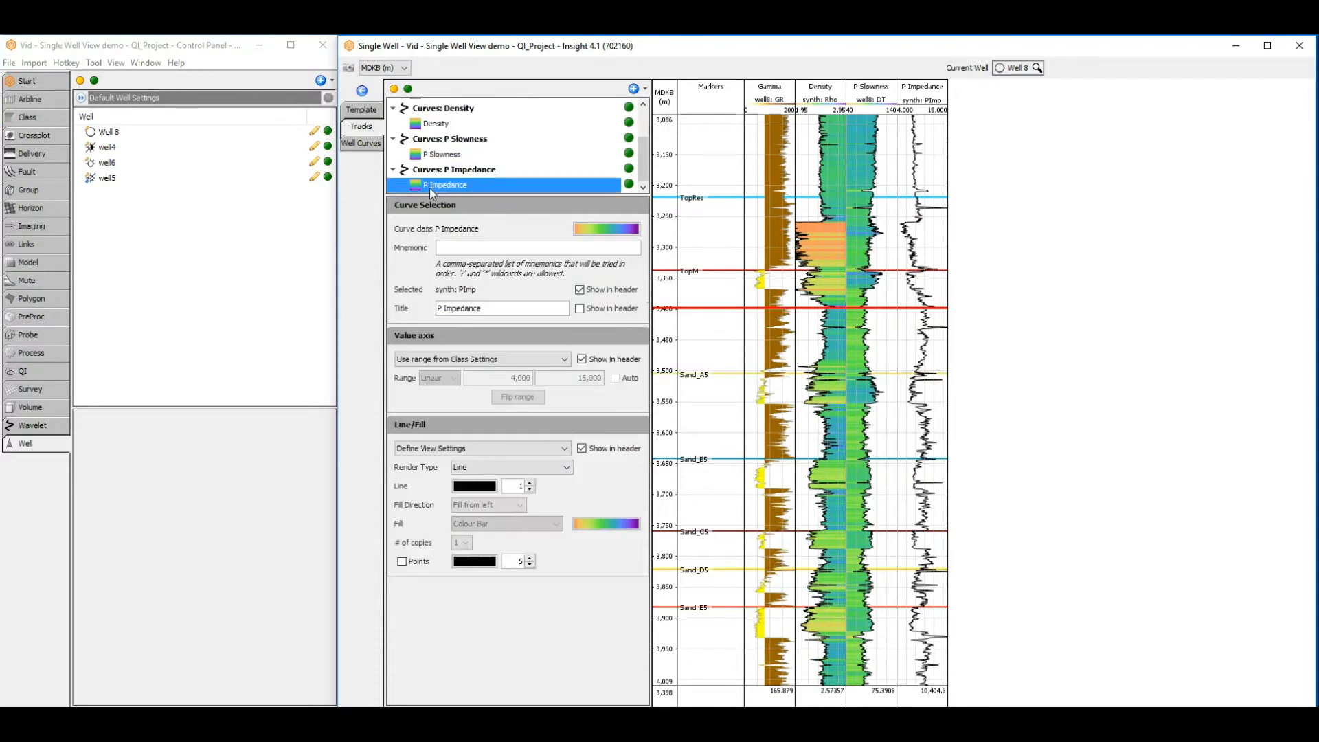
{"action": "left_click", "coordinate": [496, 469]}
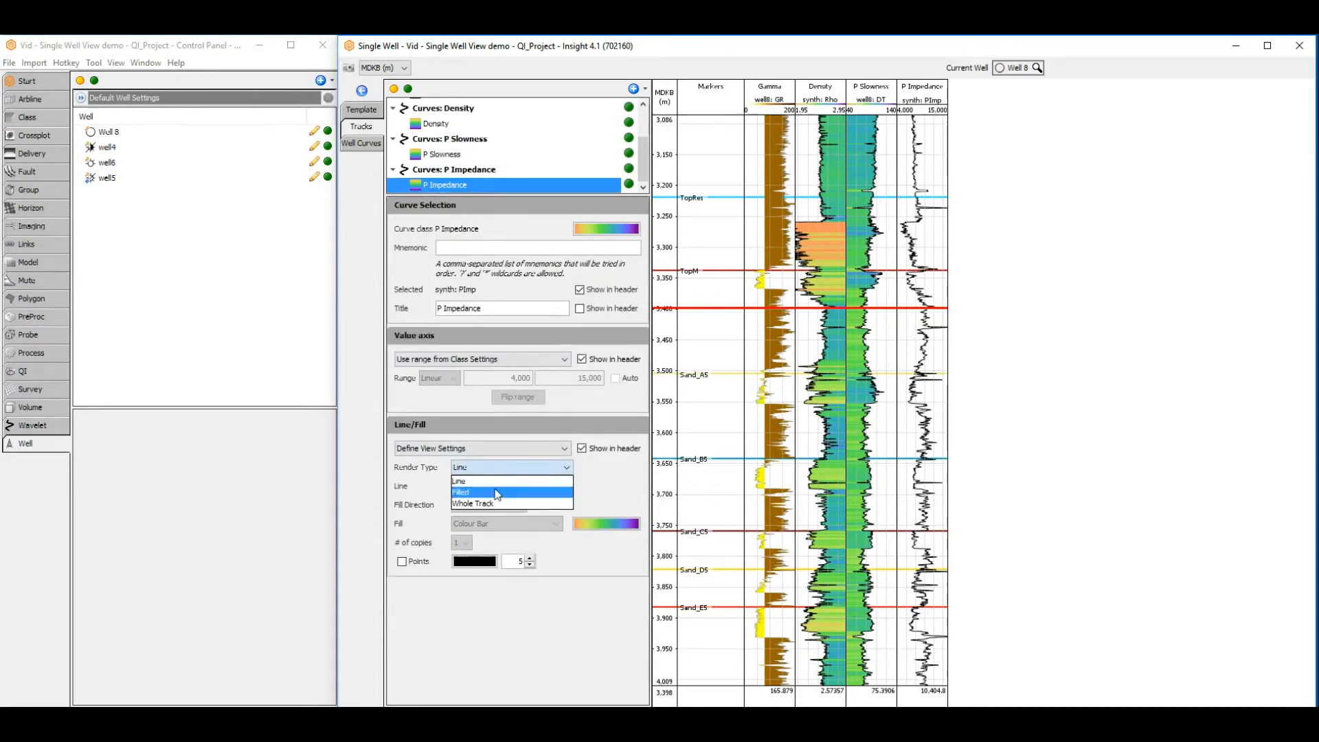
{"action": "left_click", "coordinate": [500, 492]}
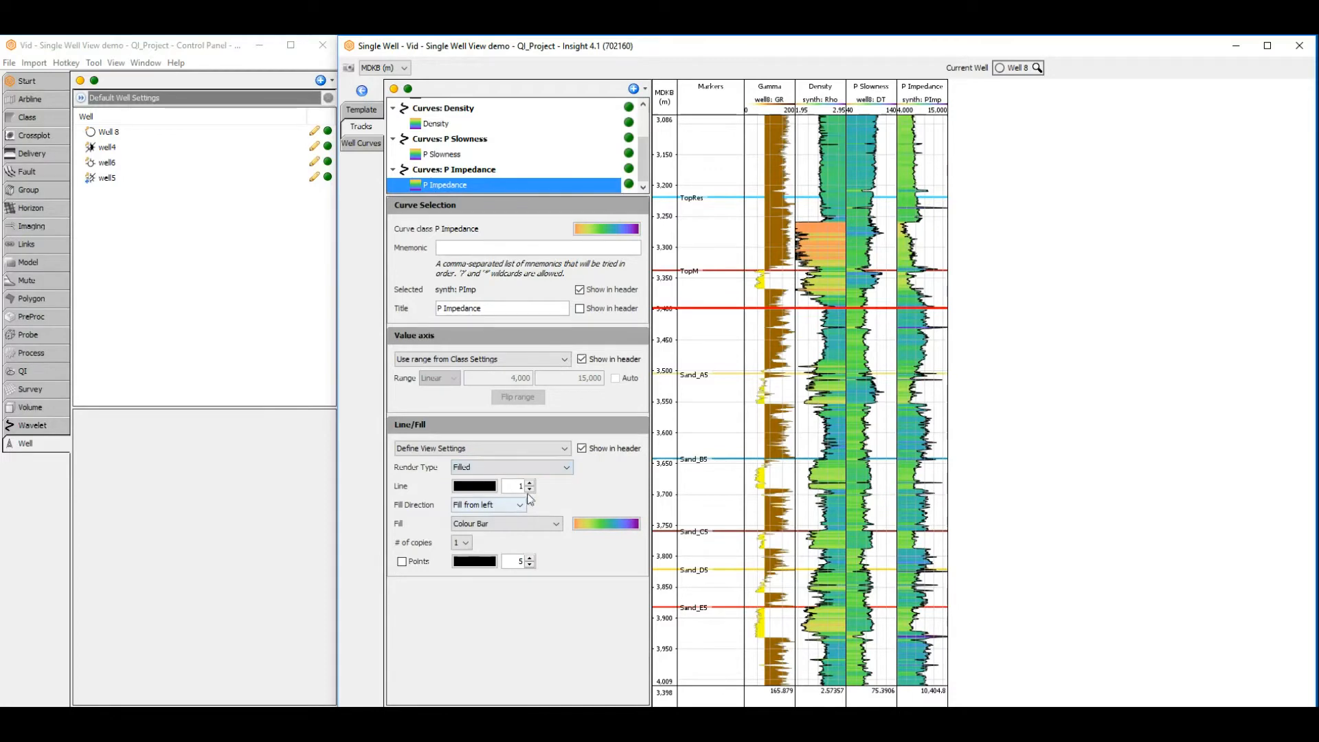
{"action": "left_click", "coordinate": [530, 489]}
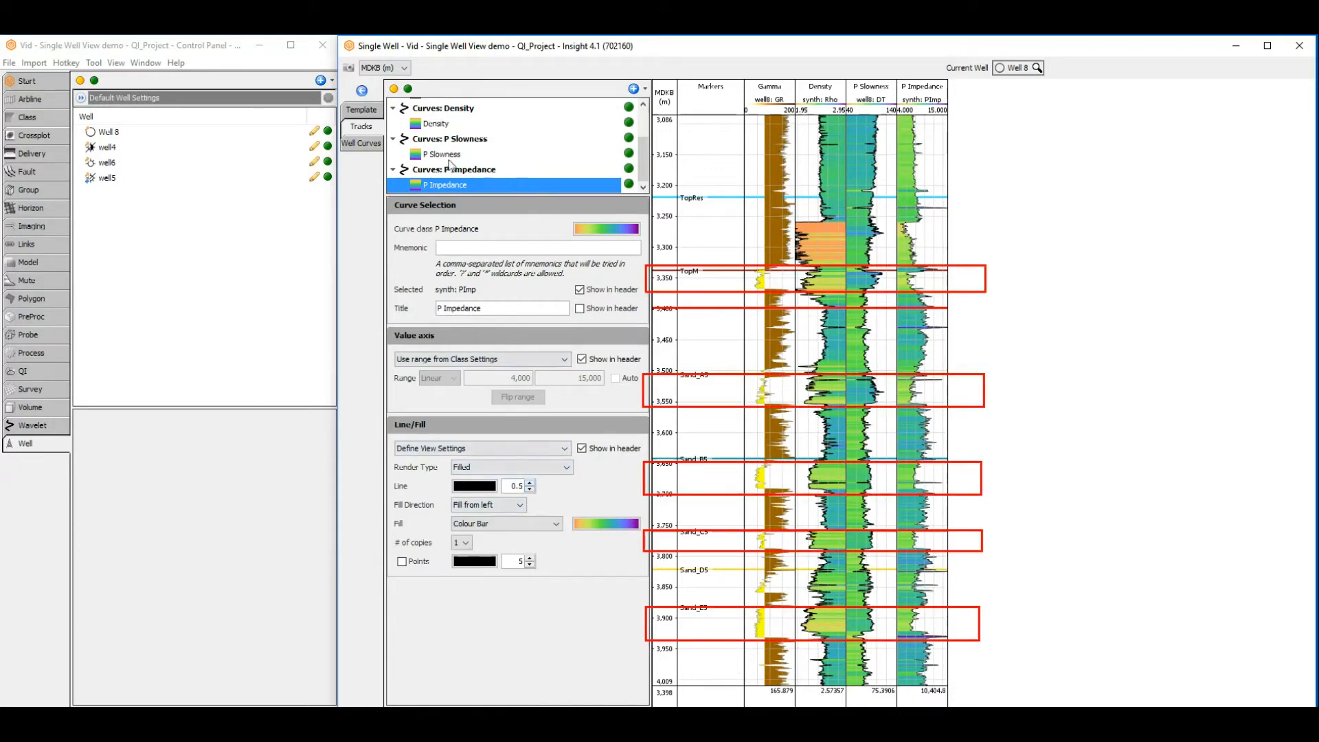
Set the line width of the P Slowness, Density and Gamma curves to 0.5.
{"action": "left_click", "coordinate": [446, 155]}
{"action": "left_click", "coordinate": [529, 490]}
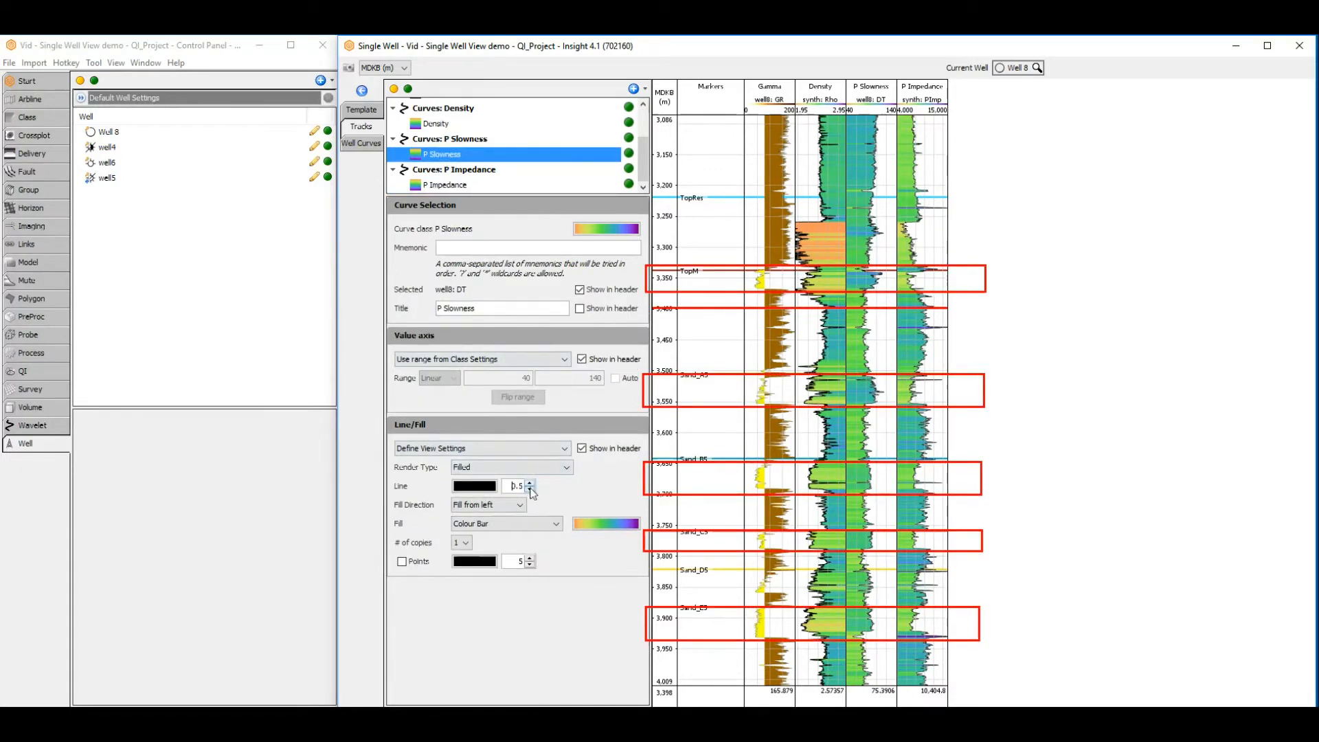
{"action": "left_click", "coordinate": [434, 123]}
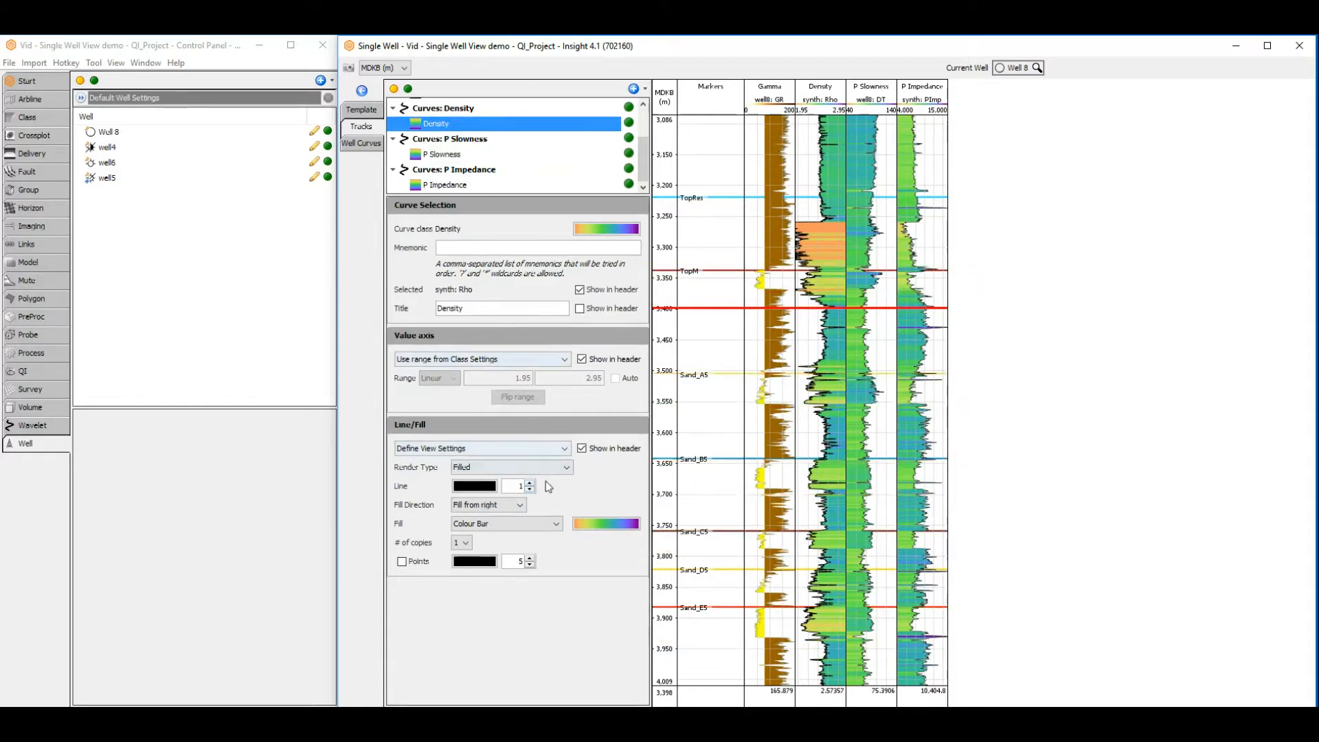
{"action": "scroll", "coordinate": [440, 154], "scroll_direction": "up", "scroll_amount": 2}
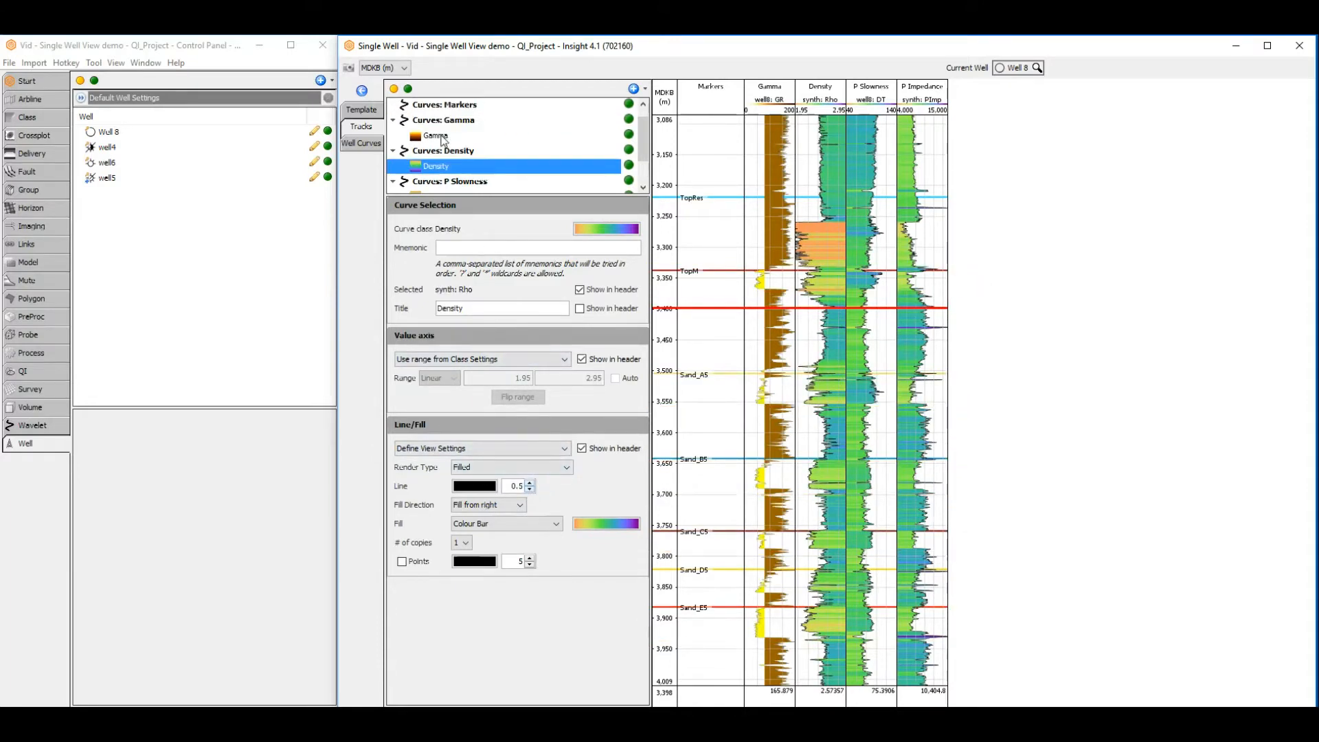
{"action": "left_click", "coordinate": [443, 135]}
{"action": "left_click", "coordinate": [530, 483]}
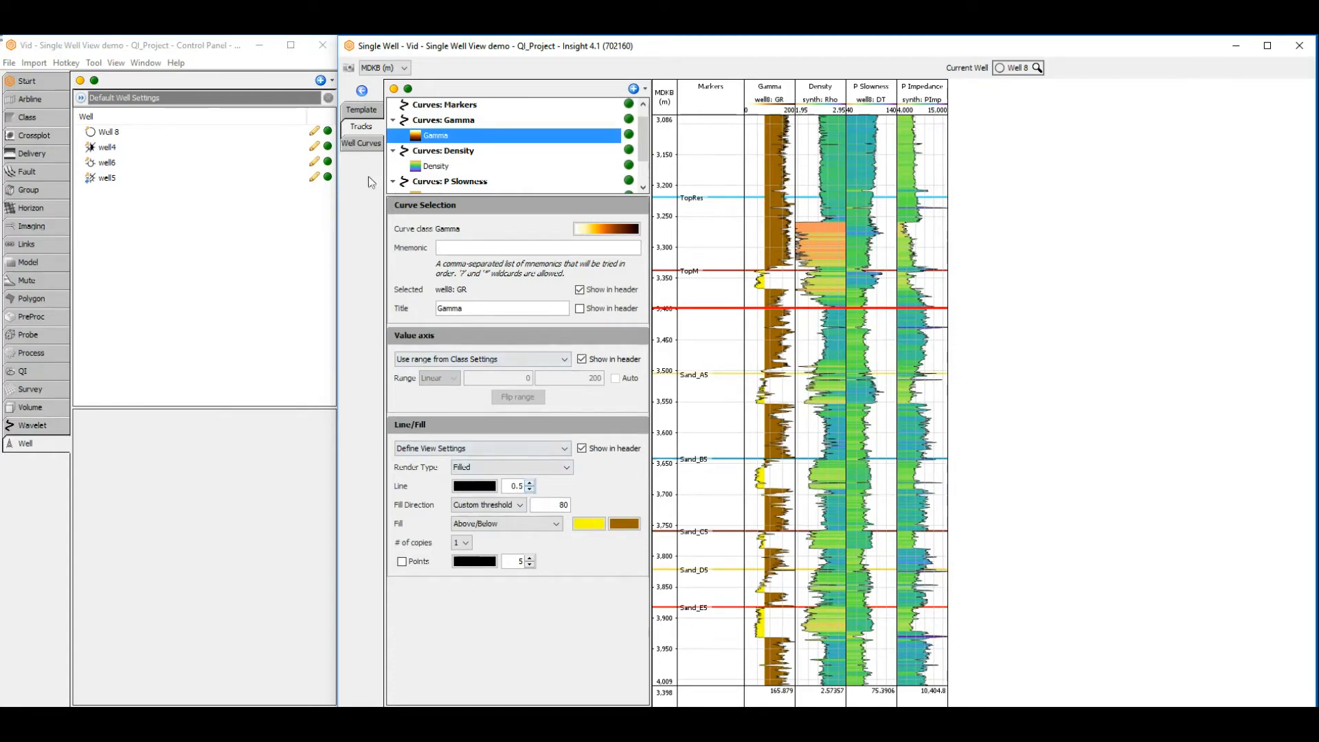
{"action": "scroll", "coordinate": [444, 172], "scroll_direction": "down", "scroll_amount": 1}
{"action": "left_click", "coordinate": [437, 188]}
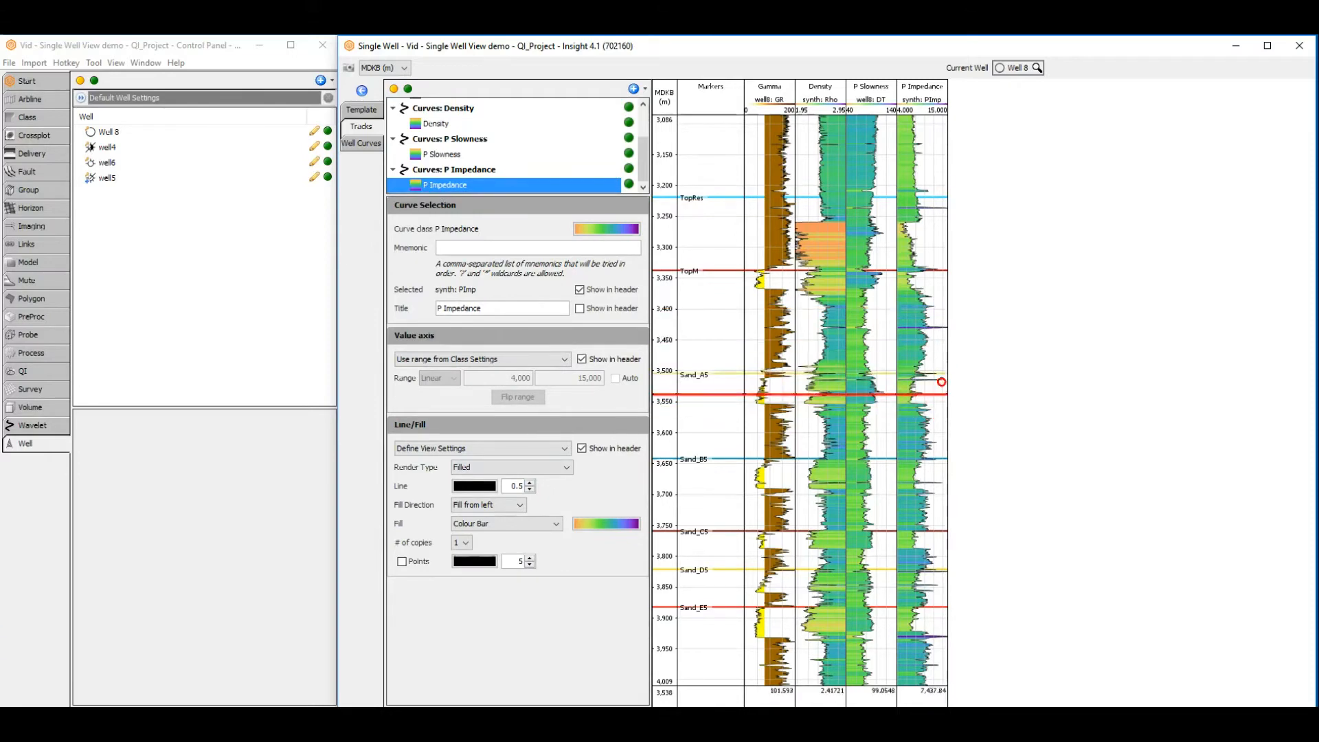
Add the Velocity (TWT values sampled in TVDSS) curve class as a new track after P Impedance.
{"action": "left_click", "coordinate": [360, 144]}
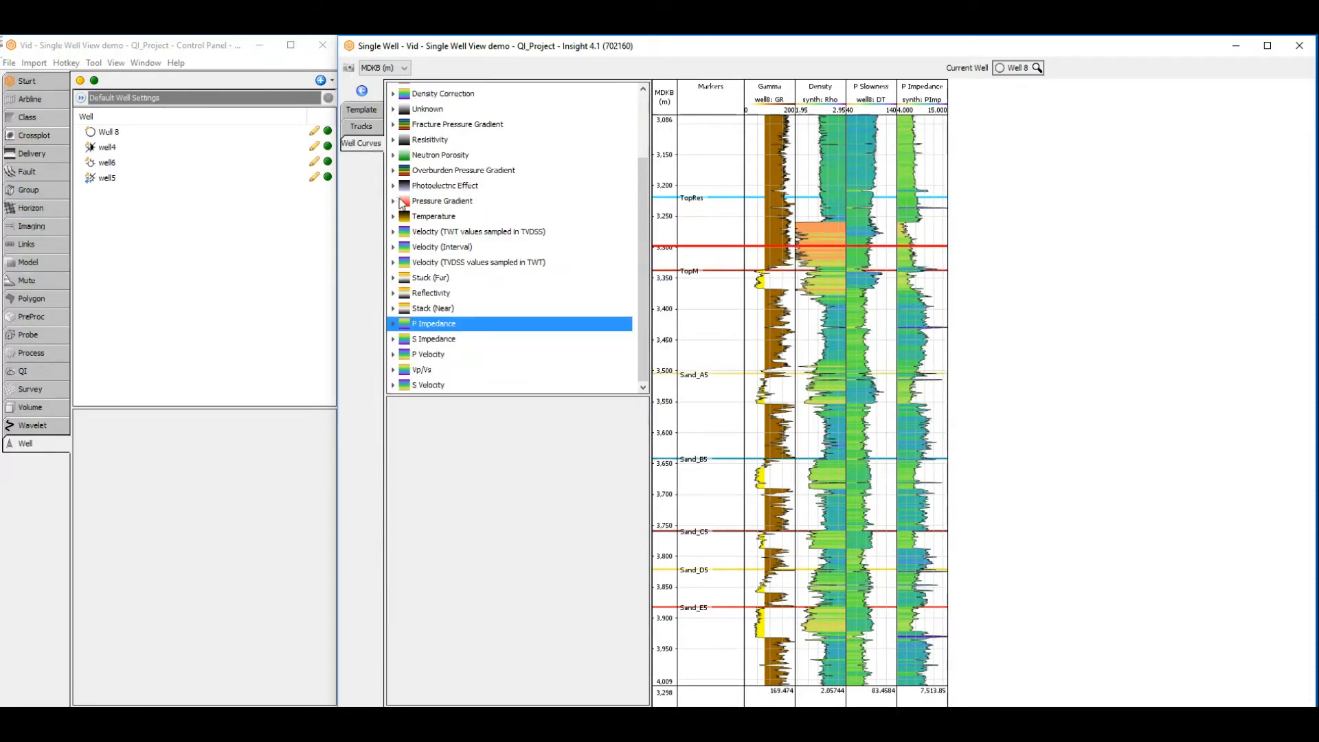
{"action": "left_click", "coordinate": [437, 234]}
{"action": "left_click_drag", "start_coordinate": [450, 239], "coordinate": [963, 275]}
Collapse the existing curve tracks in the track list and open the settings of the Velocity (TWT values sampled in TVDSS) curve.
{"action": "left_click", "coordinate": [377, 131]}
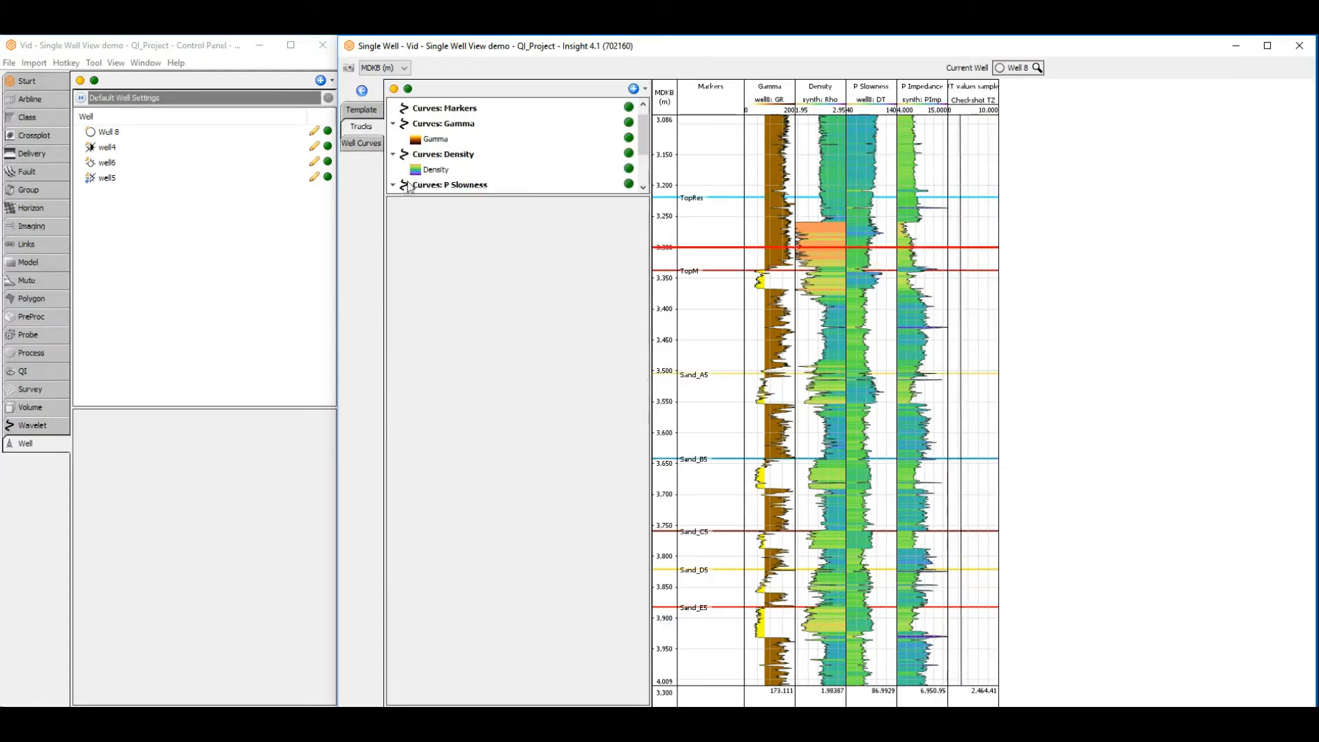
{"action": "left_click", "coordinate": [395, 153]}
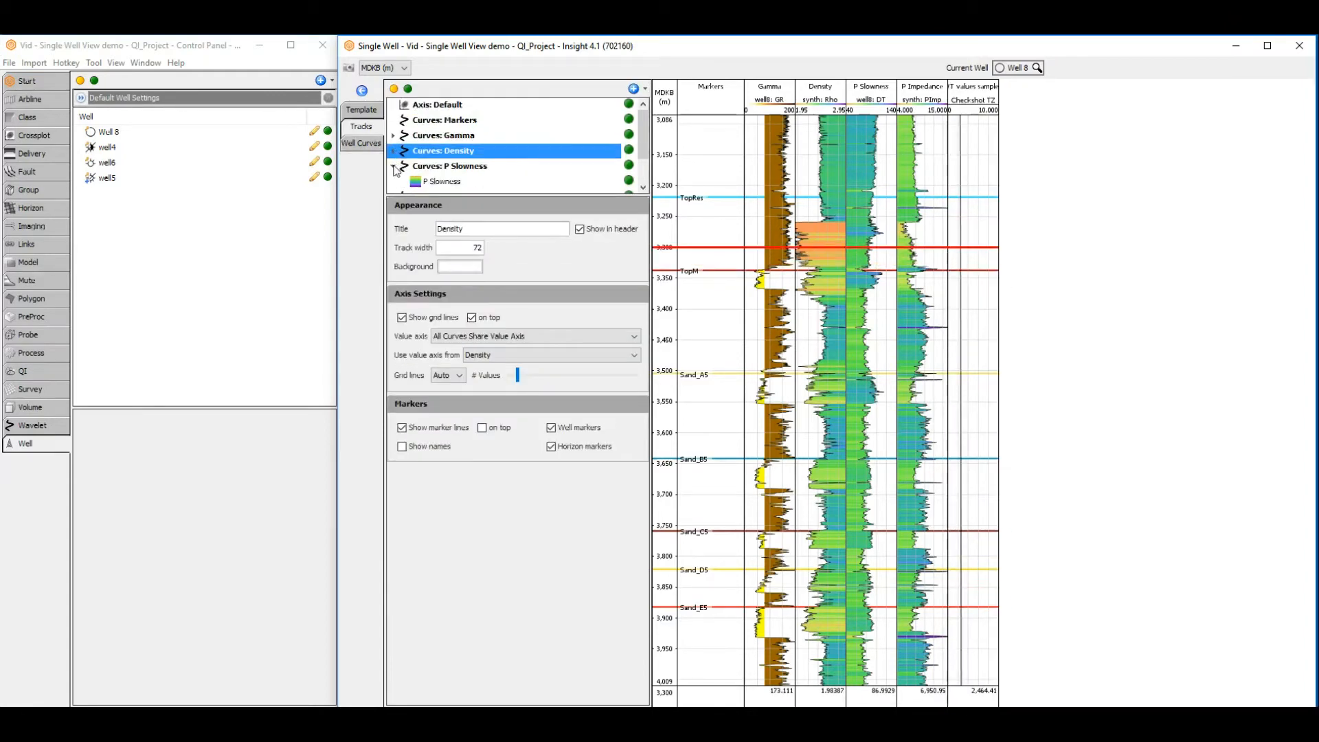
{"action": "left_click", "coordinate": [396, 165]}
{"action": "left_click", "coordinate": [403, 170]}
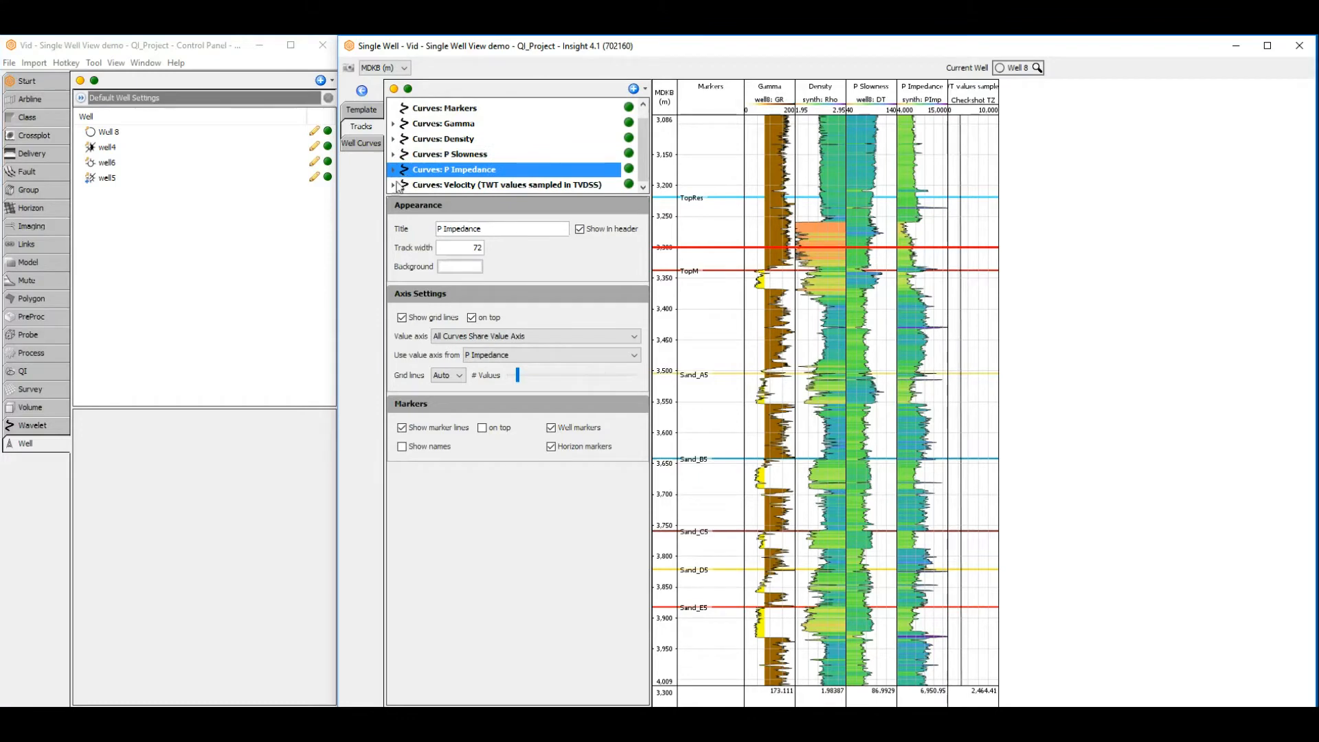
{"action": "left_click", "coordinate": [397, 186]}
{"action": "left_click", "coordinate": [481, 185]}
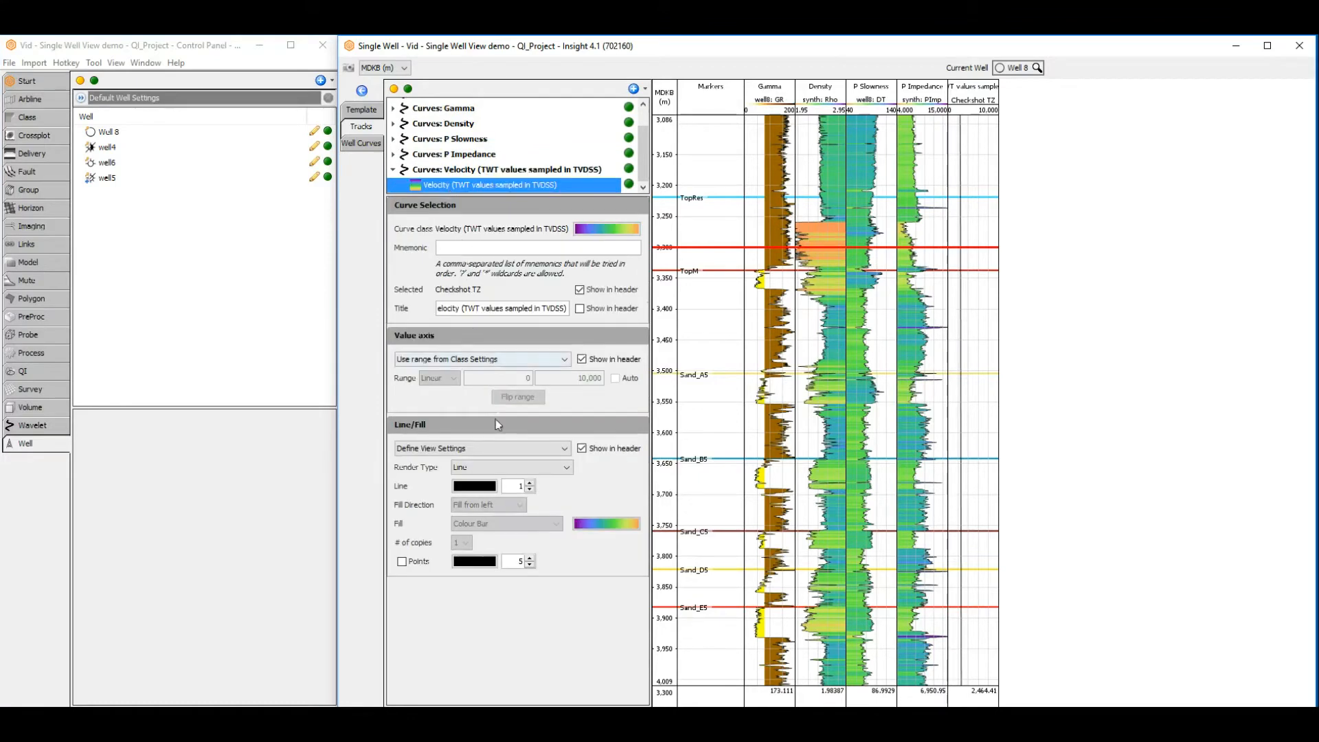
Show points of size 6 on the Velocity curve and set its line width to 1.5.
{"action": "left_click", "coordinate": [403, 562]}
{"action": "left_click", "coordinate": [530, 559]}
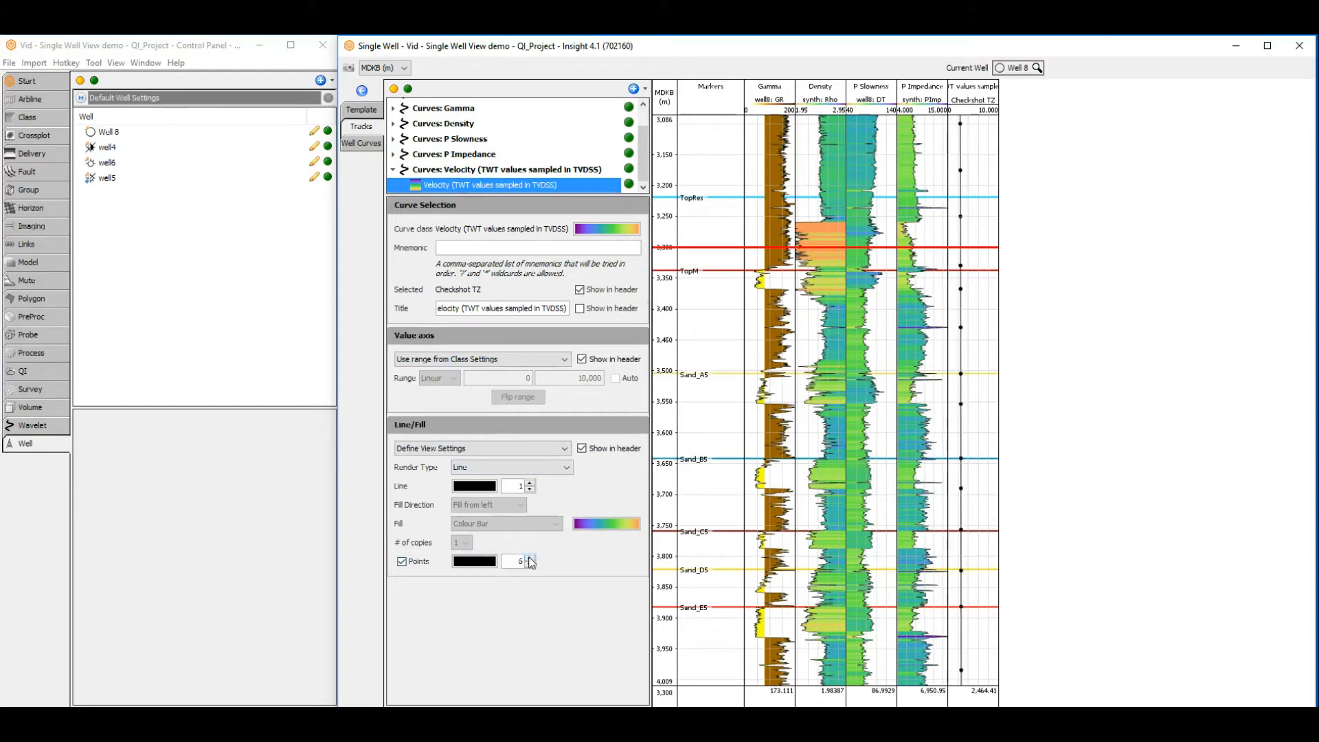
{"action": "left_click", "coordinate": [531, 483]}
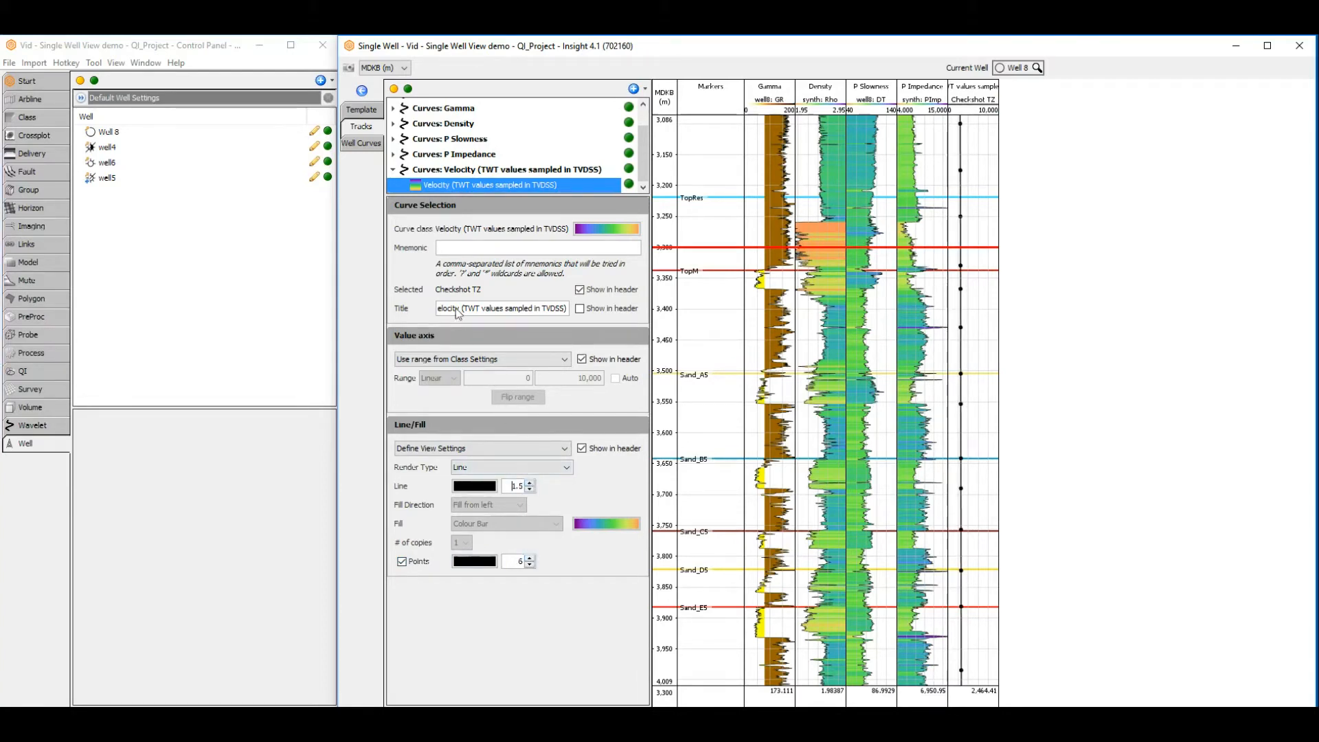
Add the Stack (Far) and Stack (Near) curve classes as new tracks after the Velocity track.
{"action": "left_click", "coordinate": [380, 143]}
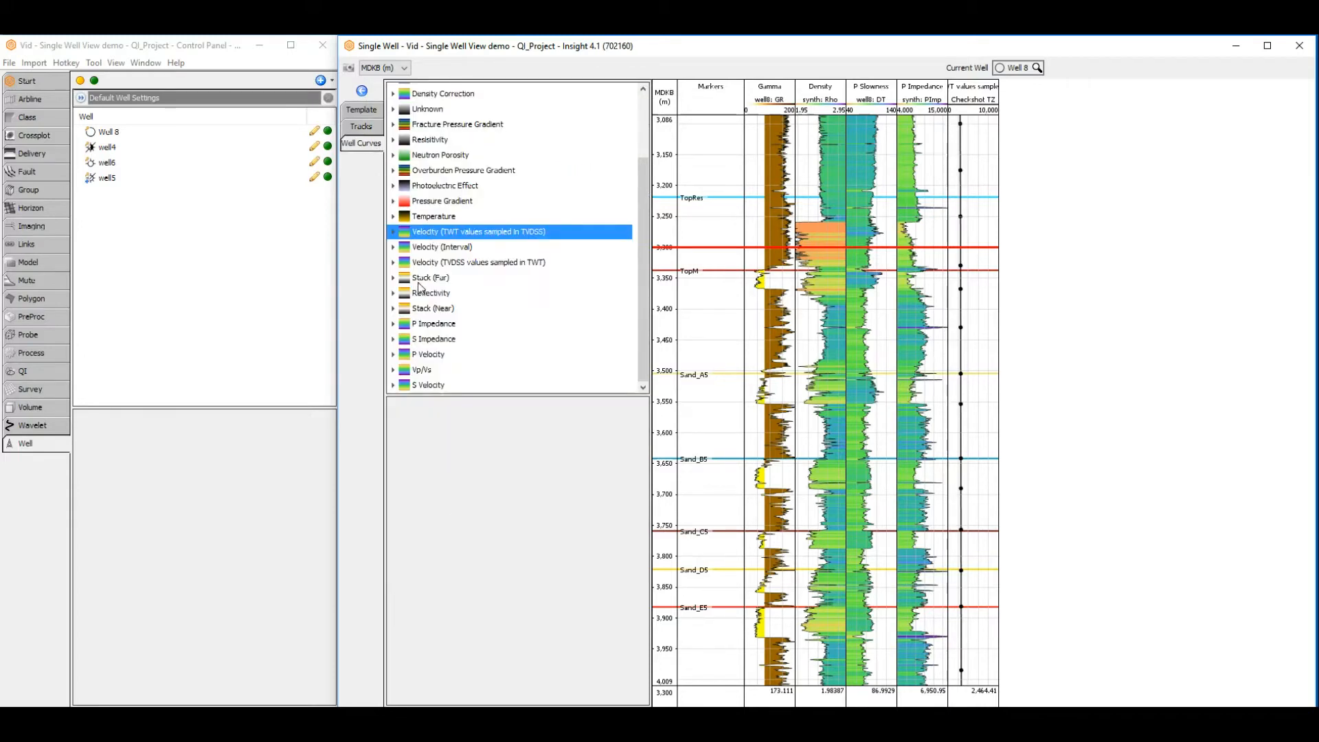
{"action": "left_click_drag", "start_coordinate": [419, 282], "coordinate": [1027, 303]}
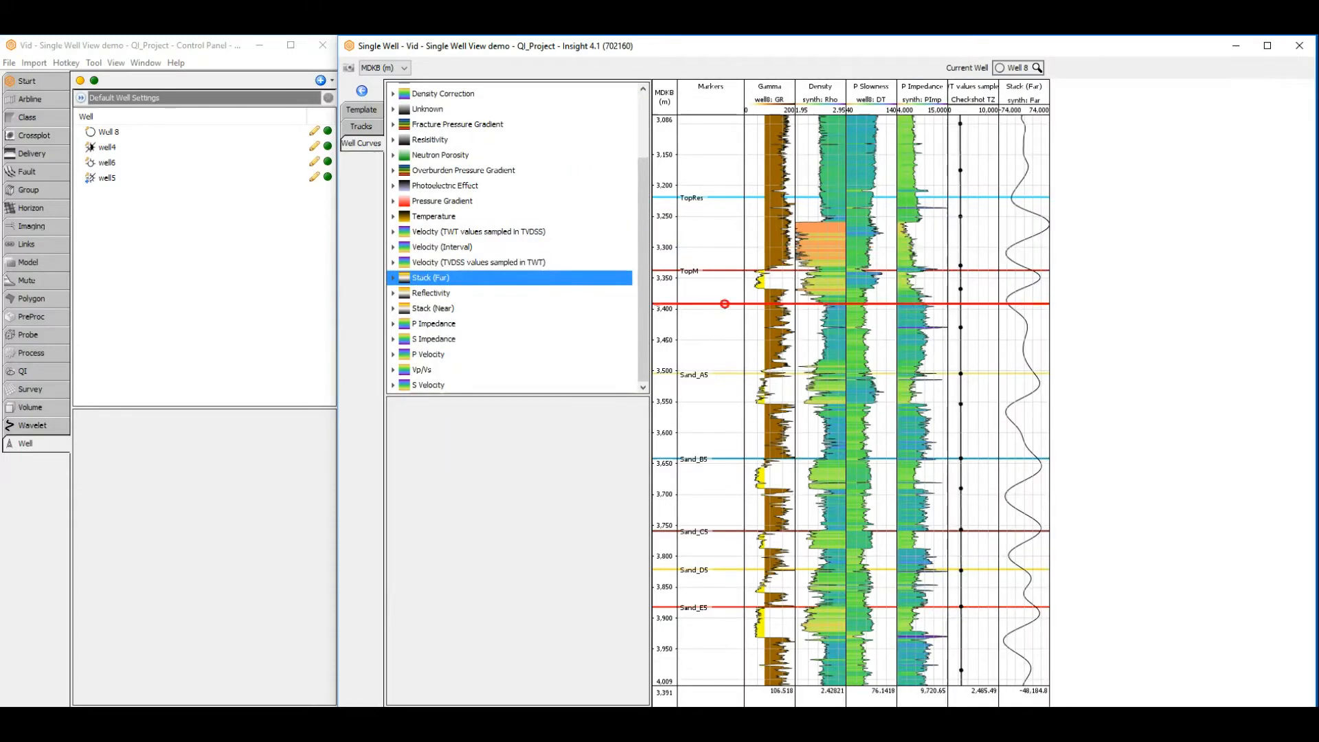
{"action": "left_click", "coordinate": [422, 309]}
{"action": "left_click_drag", "start_coordinate": [427, 313], "coordinate": [1079, 313]}
Set the Stack (Far) curve's render type to Filled and its fill direction to Symmetric fill.
{"action": "left_click", "coordinate": [371, 128]}
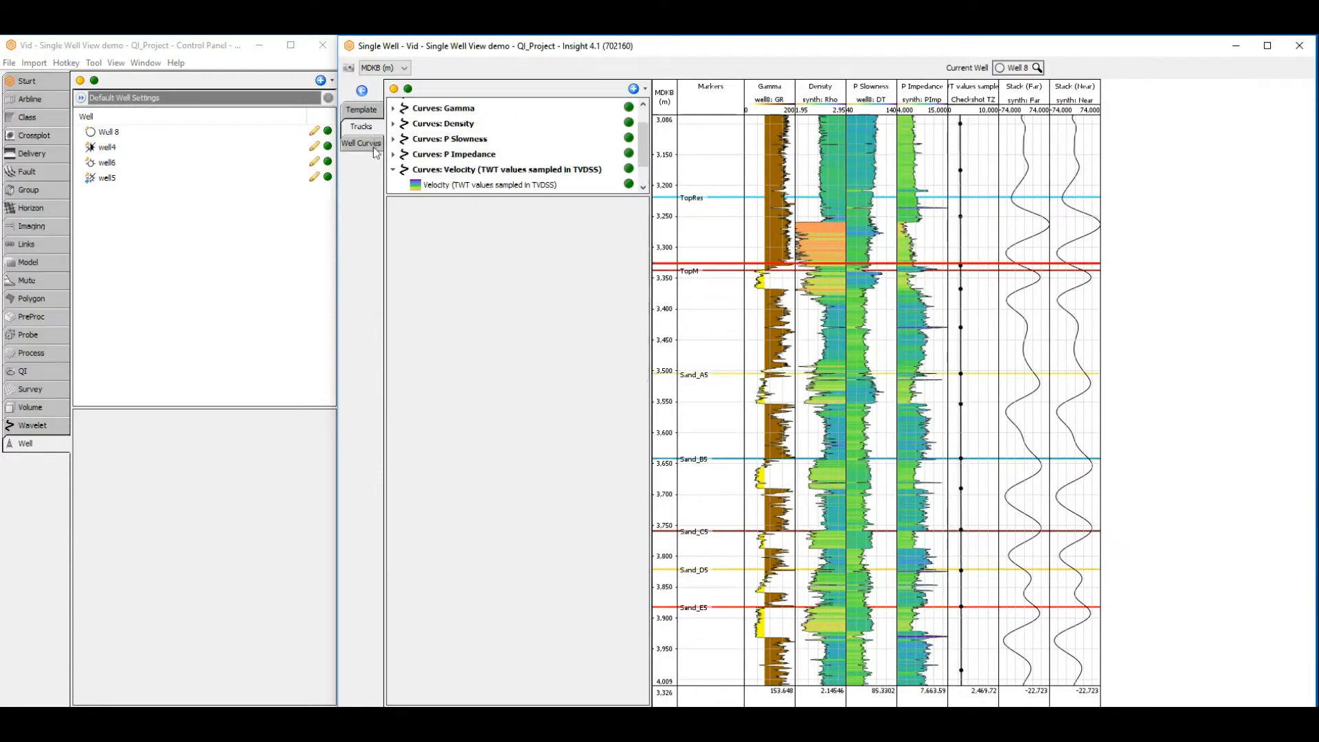
{"action": "scroll", "coordinate": [418, 171], "scroll_direction": "down", "scroll_amount": 1}
{"action": "left_click", "coordinate": [393, 139]}
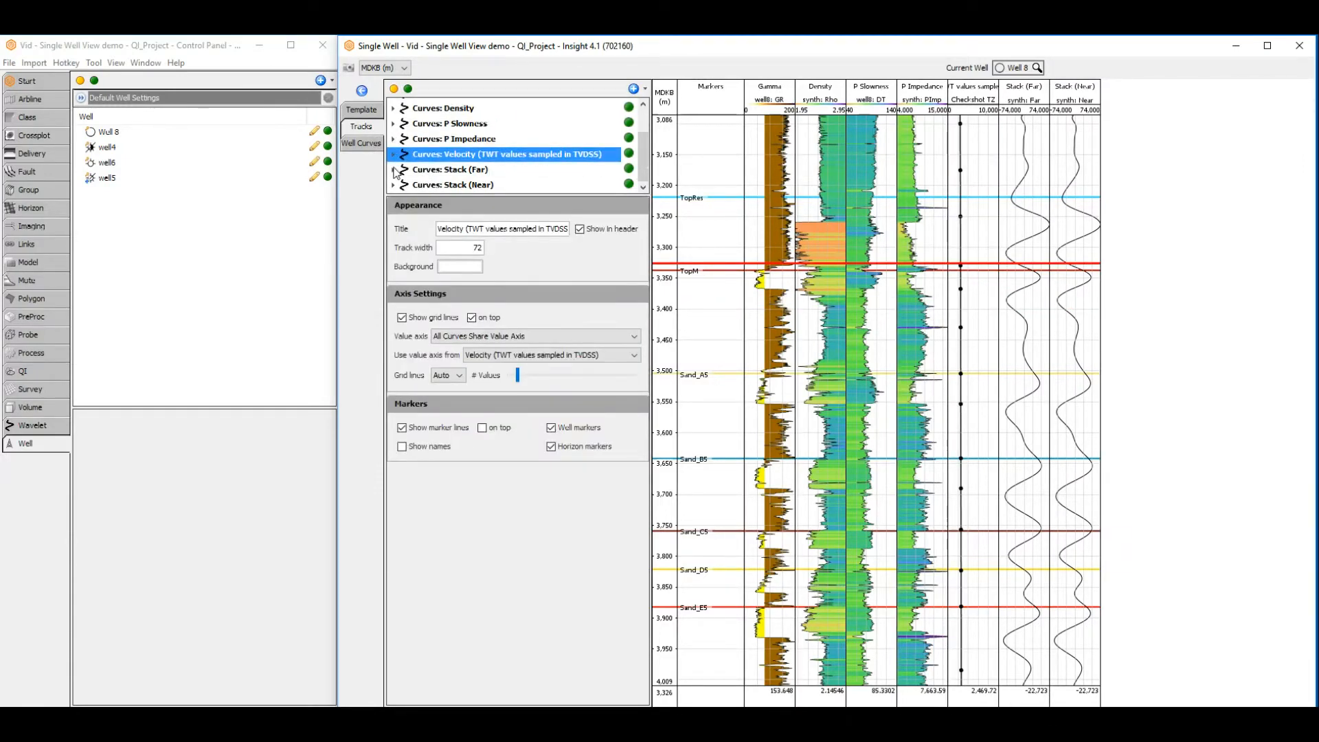
{"action": "left_click", "coordinate": [394, 170]}
{"action": "left_click", "coordinate": [451, 185]}
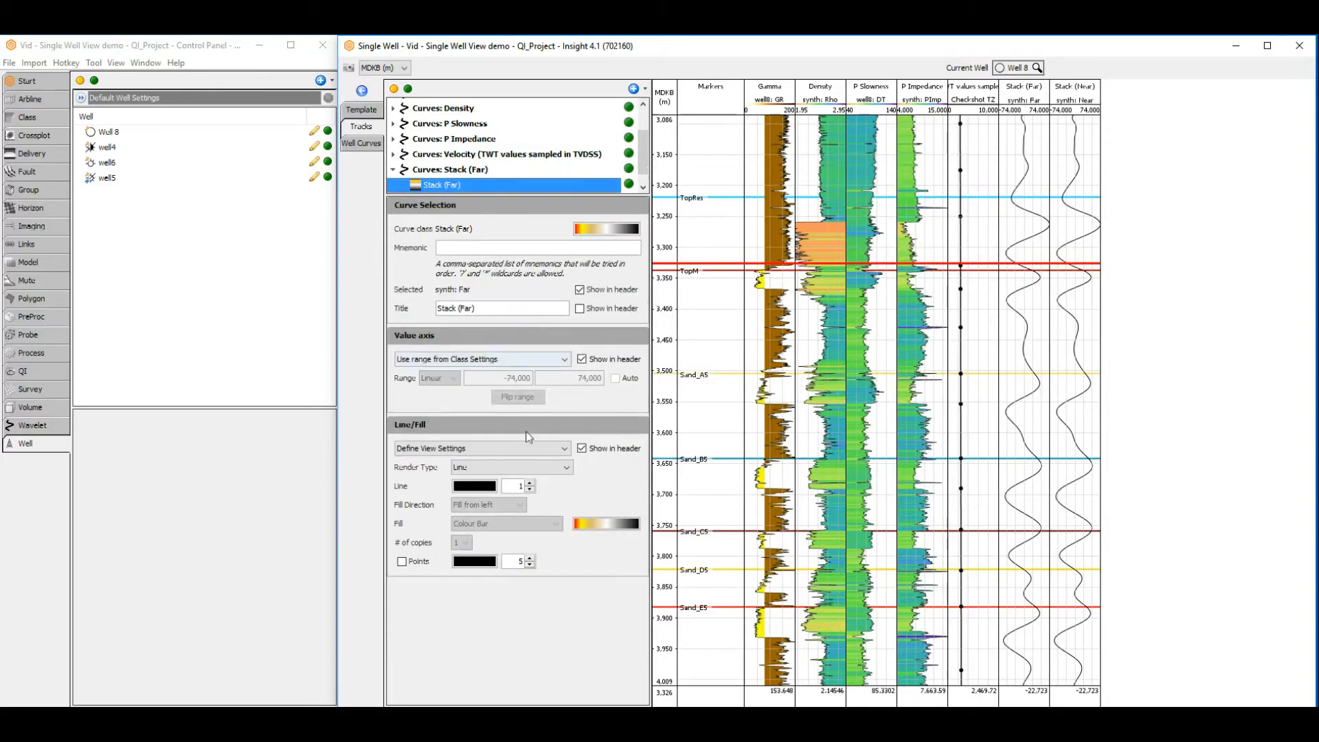
{"action": "left_click", "coordinate": [530, 468]}
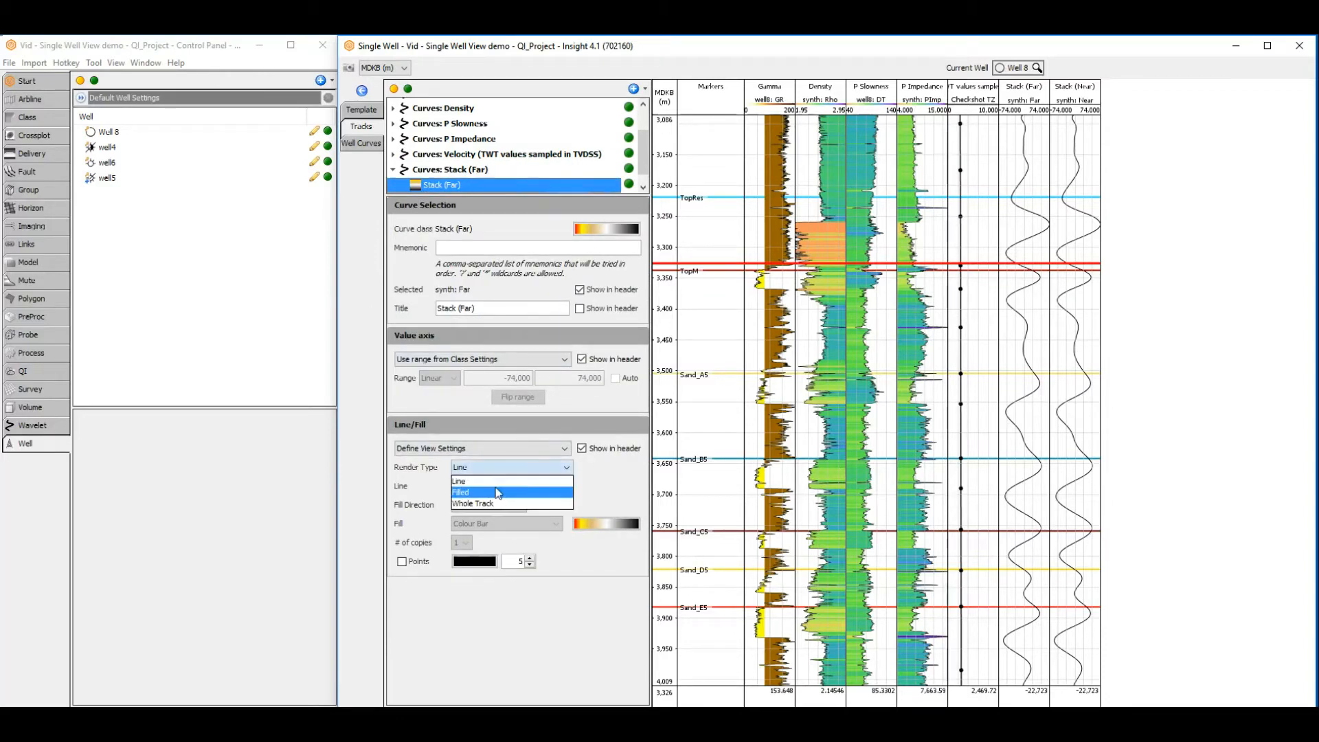
{"action": "left_click", "coordinate": [509, 488]}
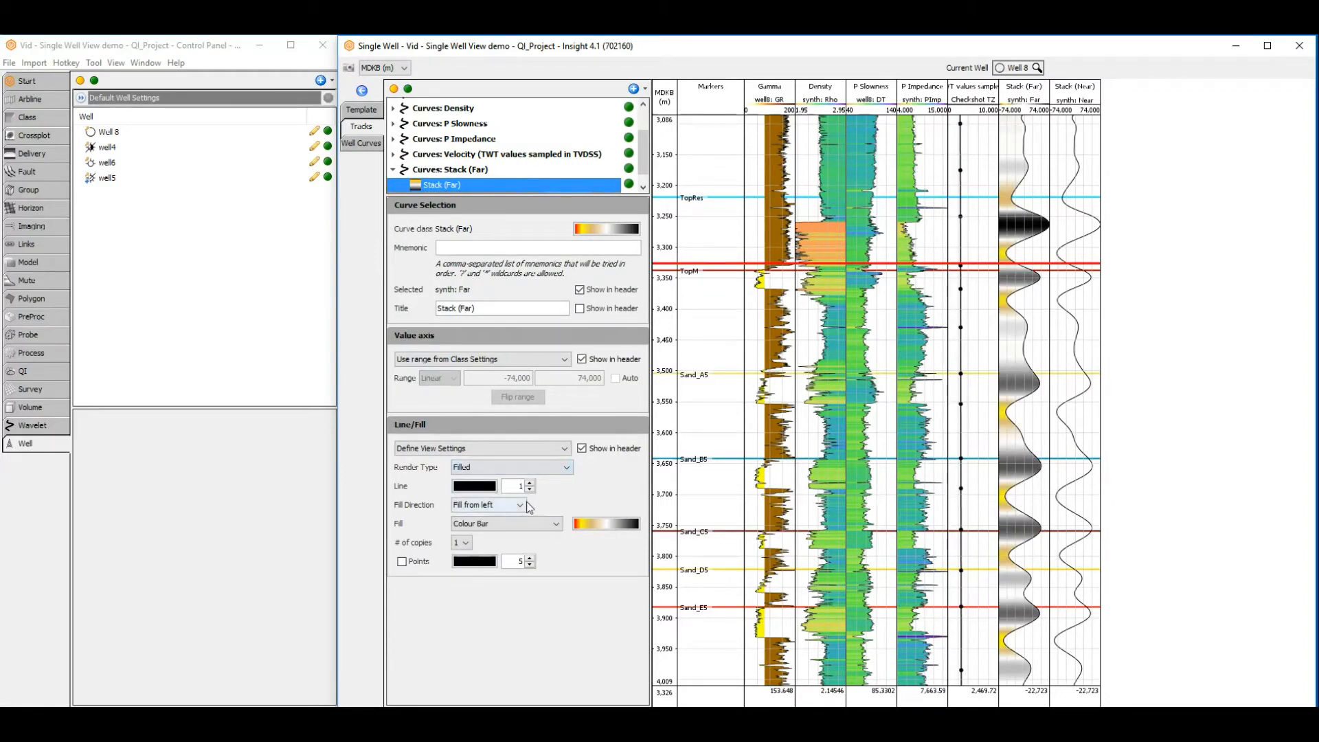
{"action": "left_click", "coordinate": [528, 505]}
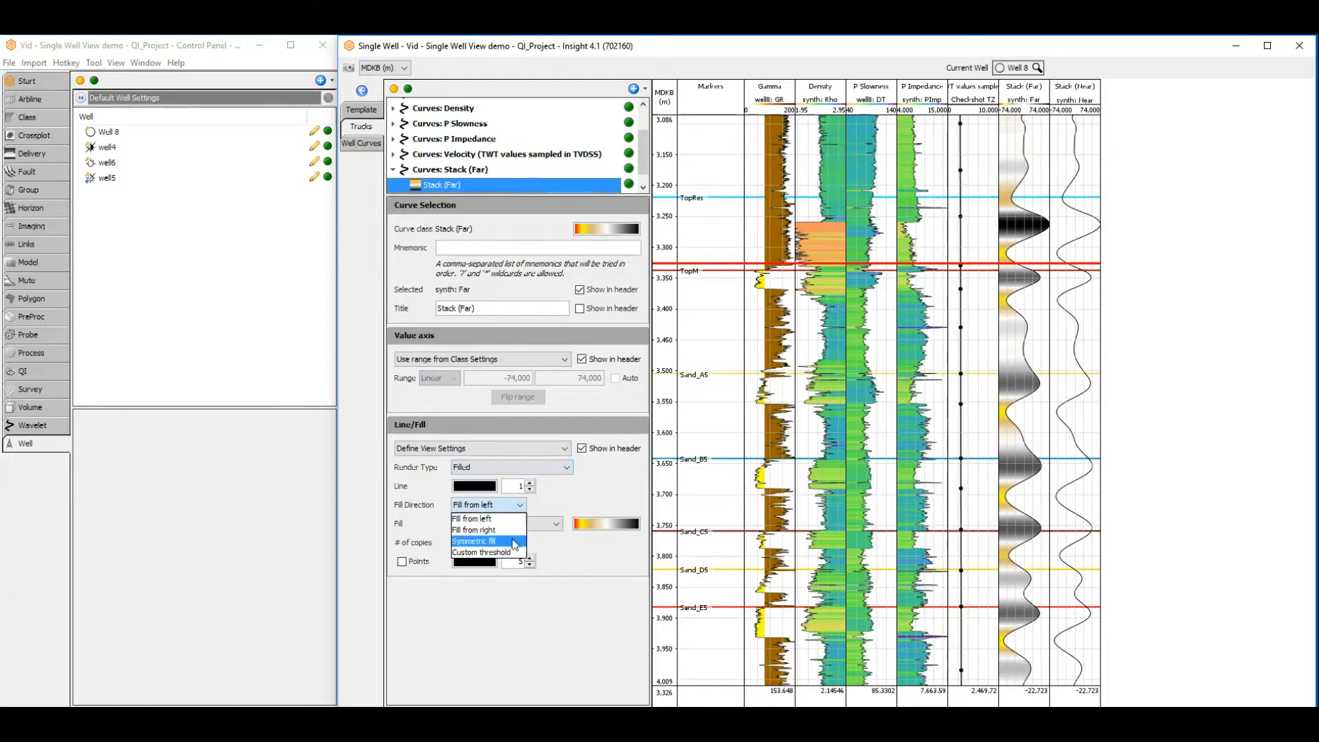
{"action": "left_click", "coordinate": [514, 542]}
Give the Stack (Far) curve an Above/Below fill in red and blue, with 7 copies.
{"action": "left_click", "coordinate": [519, 525]}
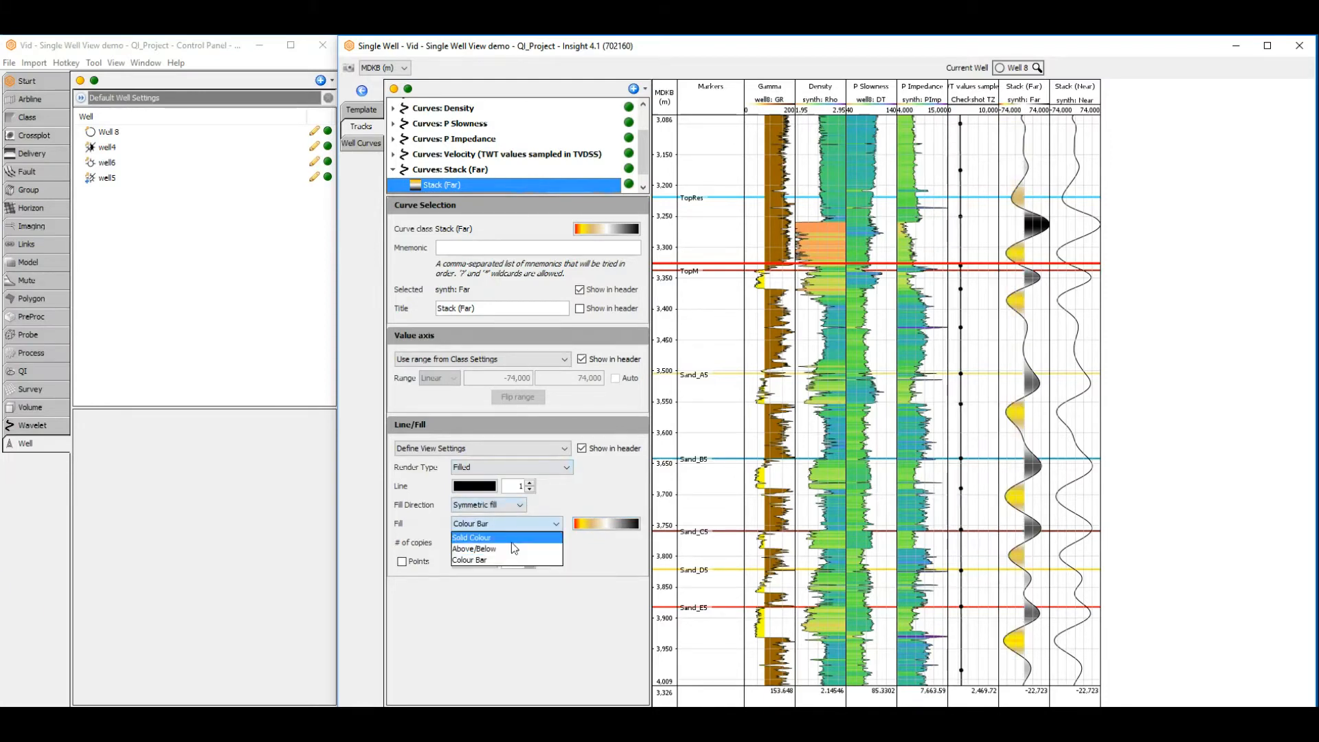
{"action": "left_click", "coordinate": [515, 548]}
{"action": "left_click", "coordinate": [624, 524]}
{"action": "left_click", "coordinate": [625, 560]}
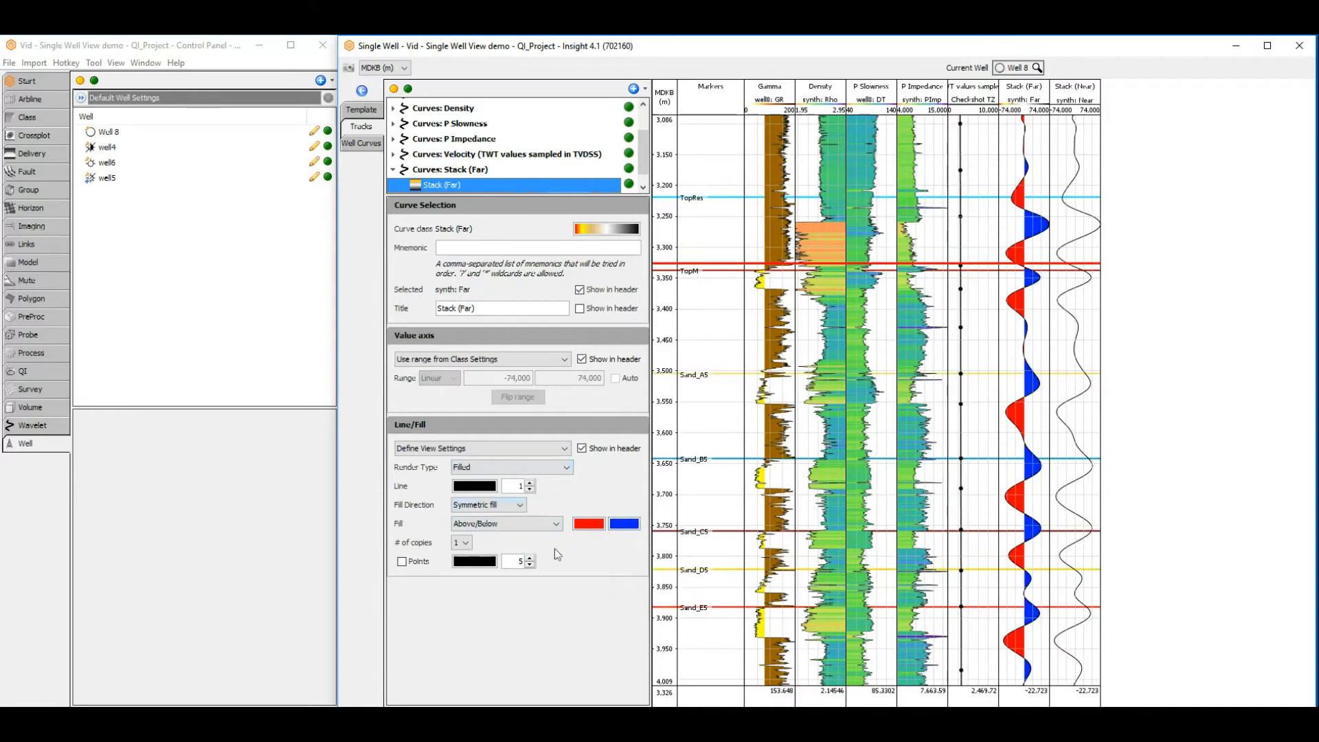
{"action": "left_click", "coordinate": [466, 544]}
{"action": "left_click", "coordinate": [466, 592]}
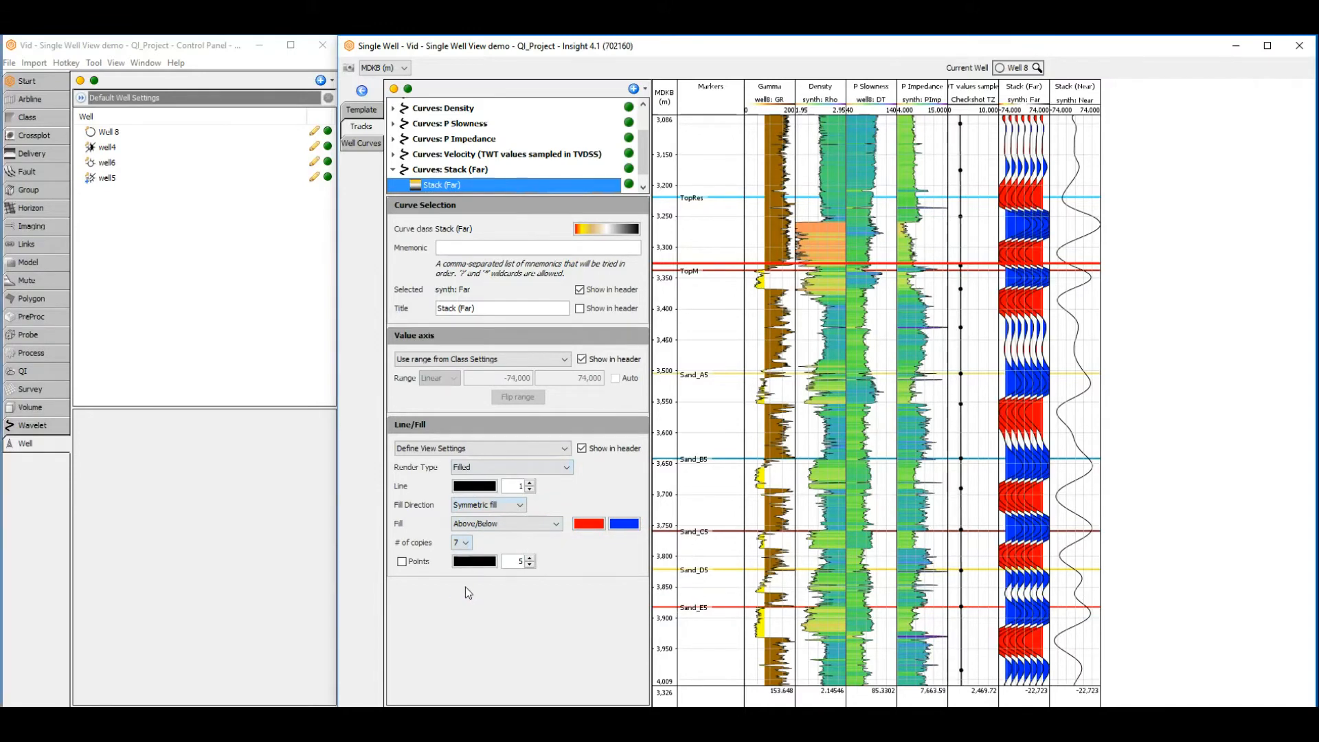
Set the Stack (Near) curve's render type to Filled and its fill direction to Symmetric fill.
{"action": "scroll", "coordinate": [433, 184], "scroll_direction": "down", "scroll_amount": 1}
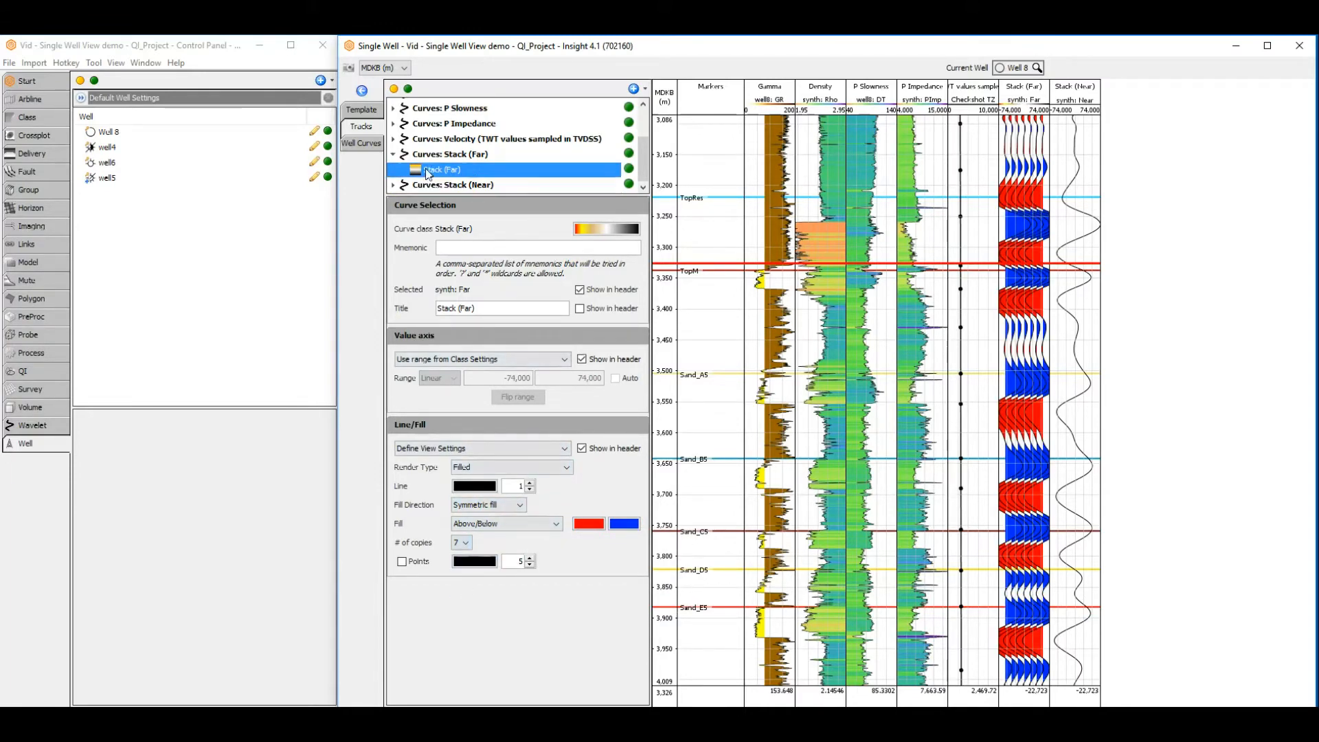
{"action": "left_click", "coordinate": [394, 185]}
{"action": "left_click", "coordinate": [443, 185]}
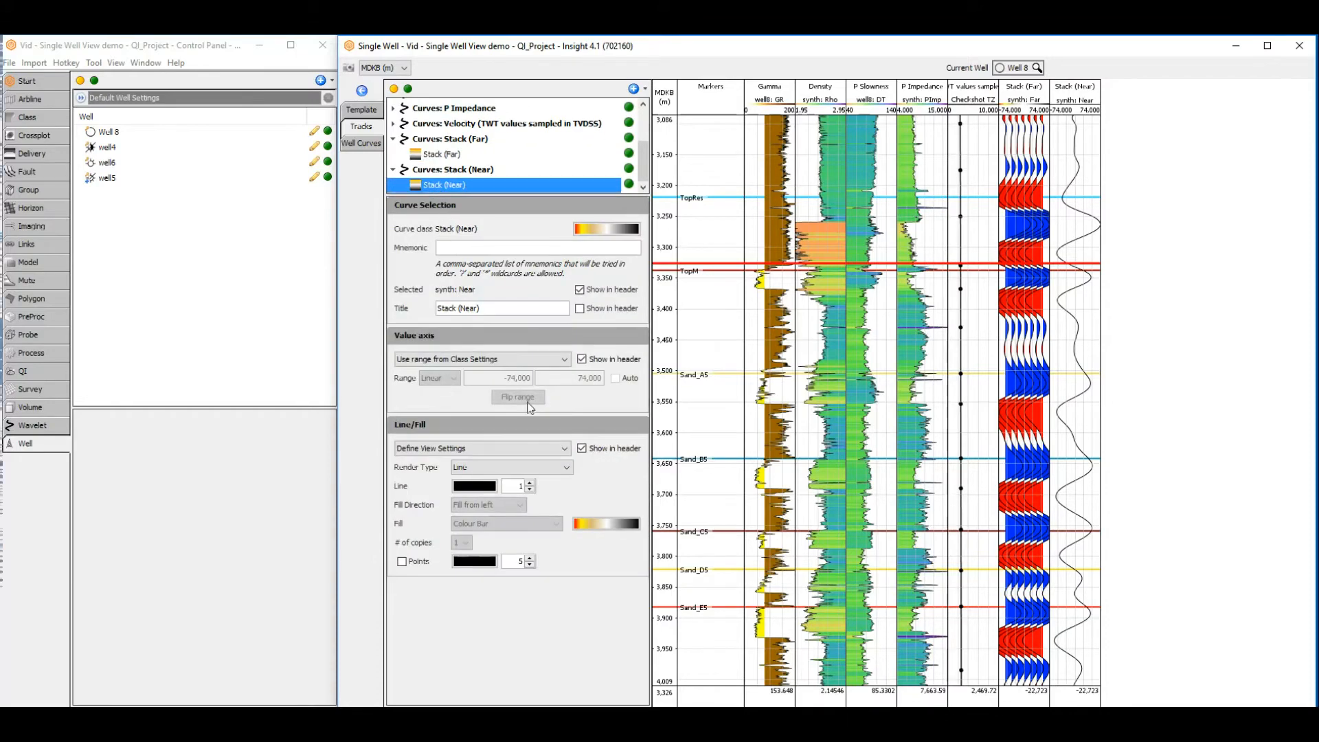
{"action": "left_click", "coordinate": [516, 467]}
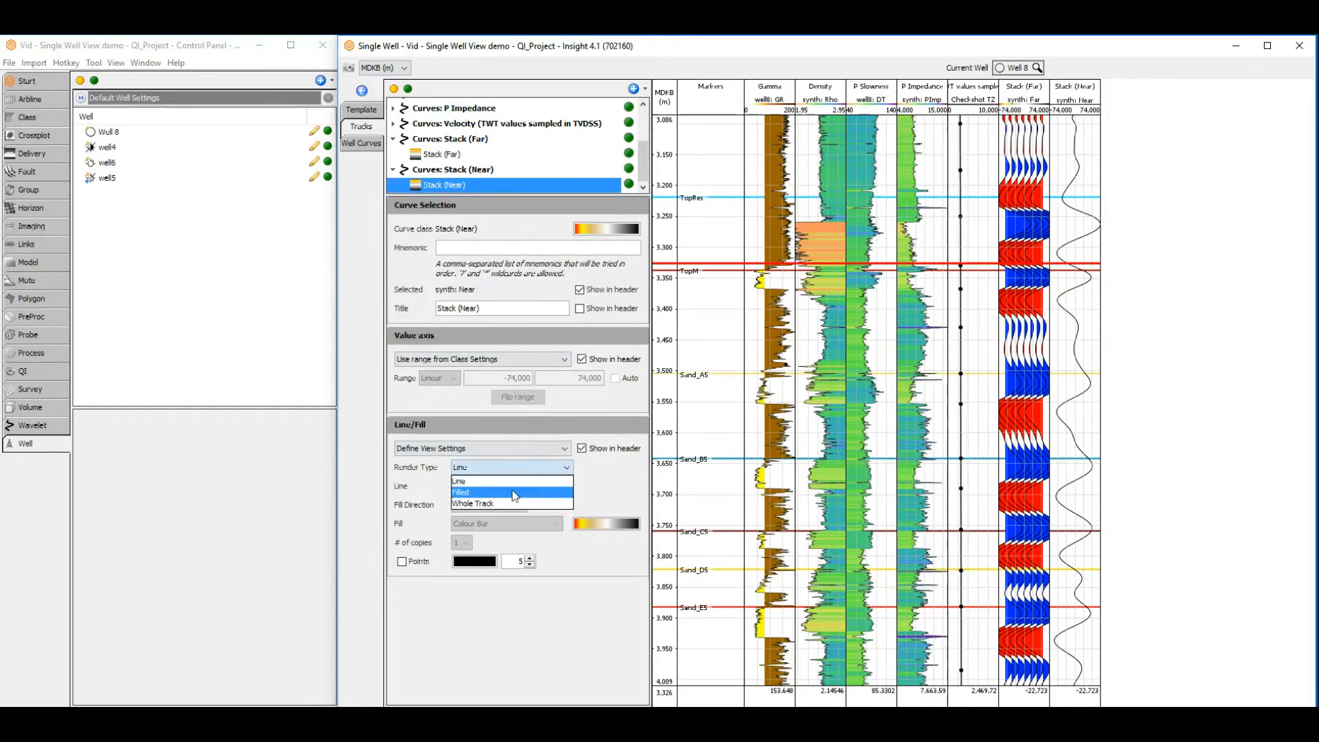
{"action": "left_click", "coordinate": [512, 492]}
{"action": "left_click", "coordinate": [507, 505]}
{"action": "left_click", "coordinate": [508, 541]}
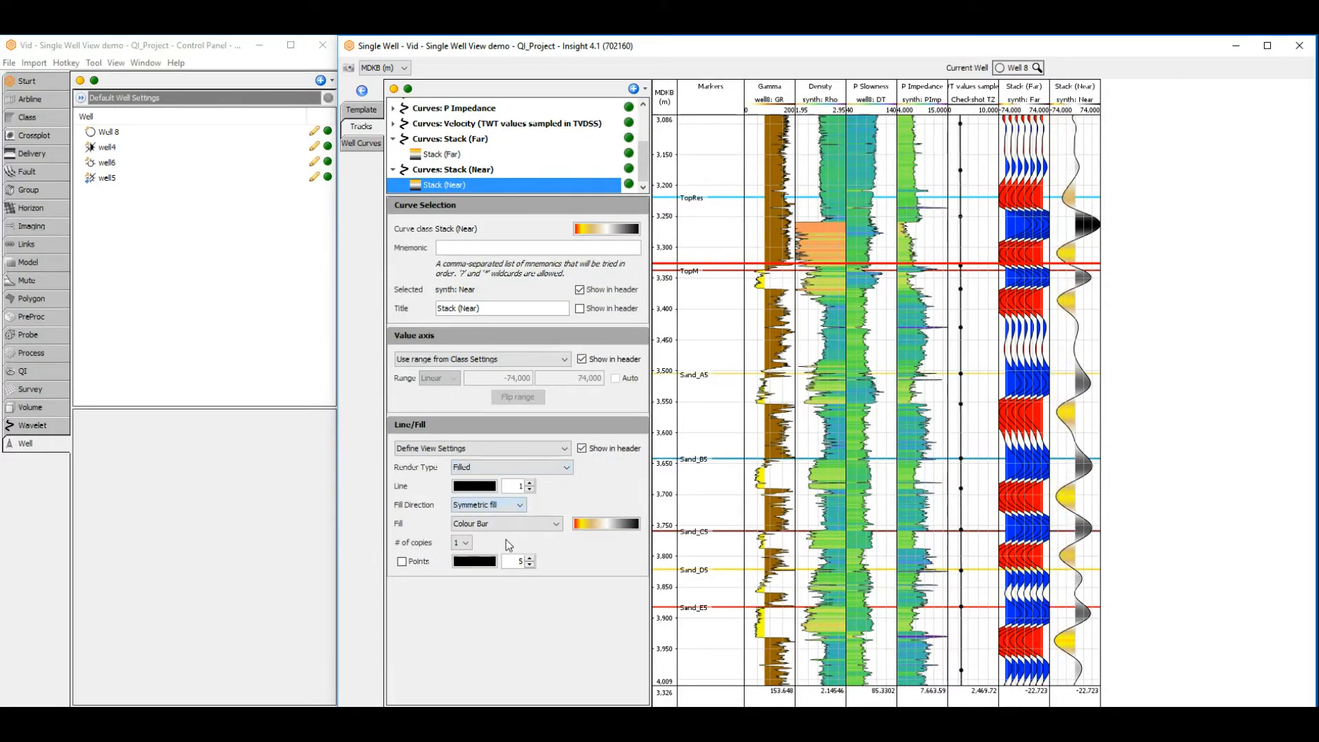
Give the Stack (Near) curve an Above/Below fill in red and blue, with 7 copies.
{"action": "left_click", "coordinate": [548, 526]}
{"action": "left_click", "coordinate": [474, 549]}
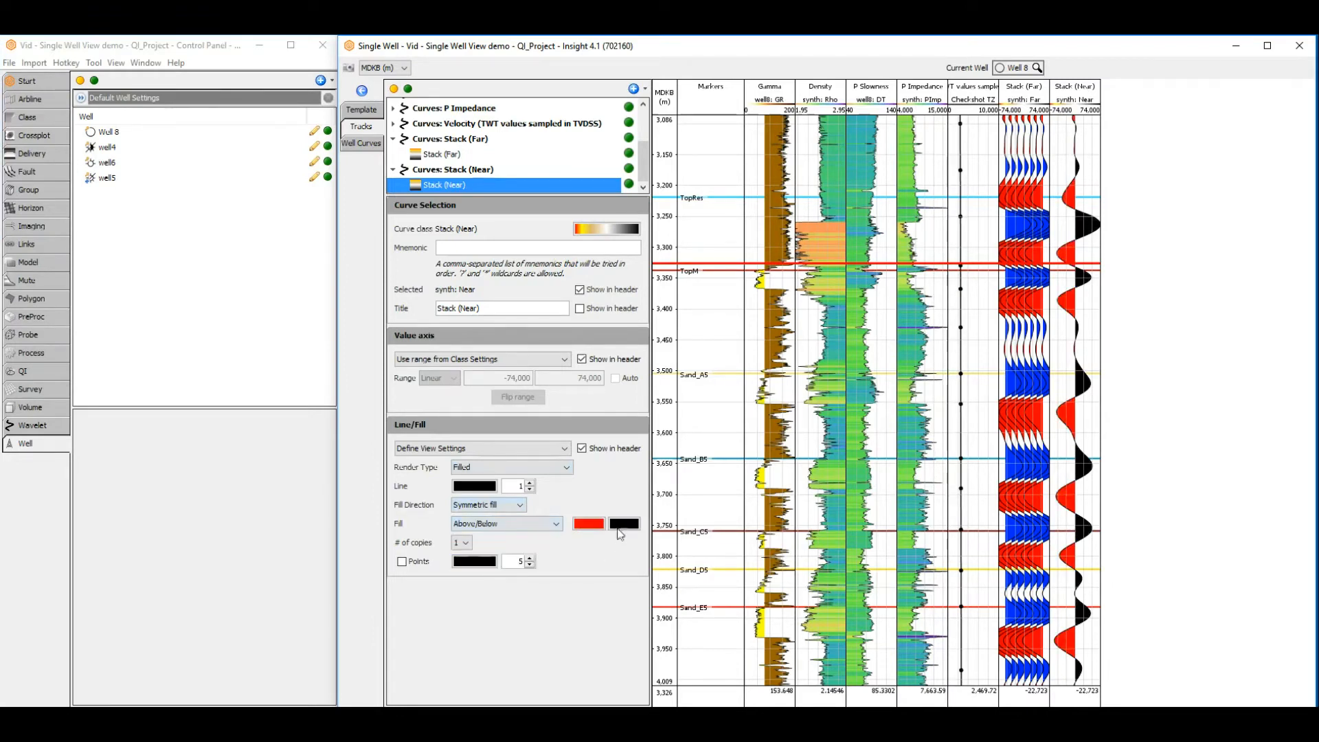
{"action": "left_click", "coordinate": [624, 523]}
{"action": "left_click", "coordinate": [624, 554]}
{"action": "left_click", "coordinate": [461, 543]}
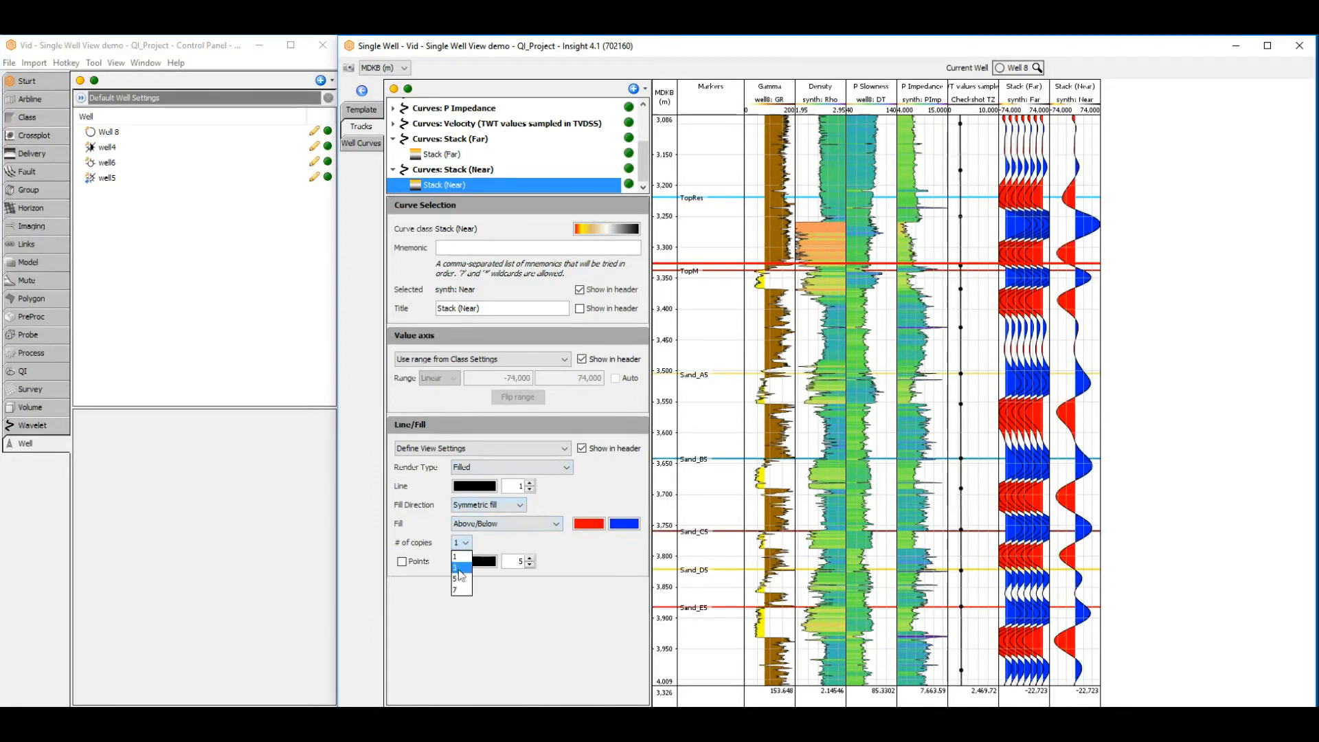
{"action": "left_click", "coordinate": [459, 598]}
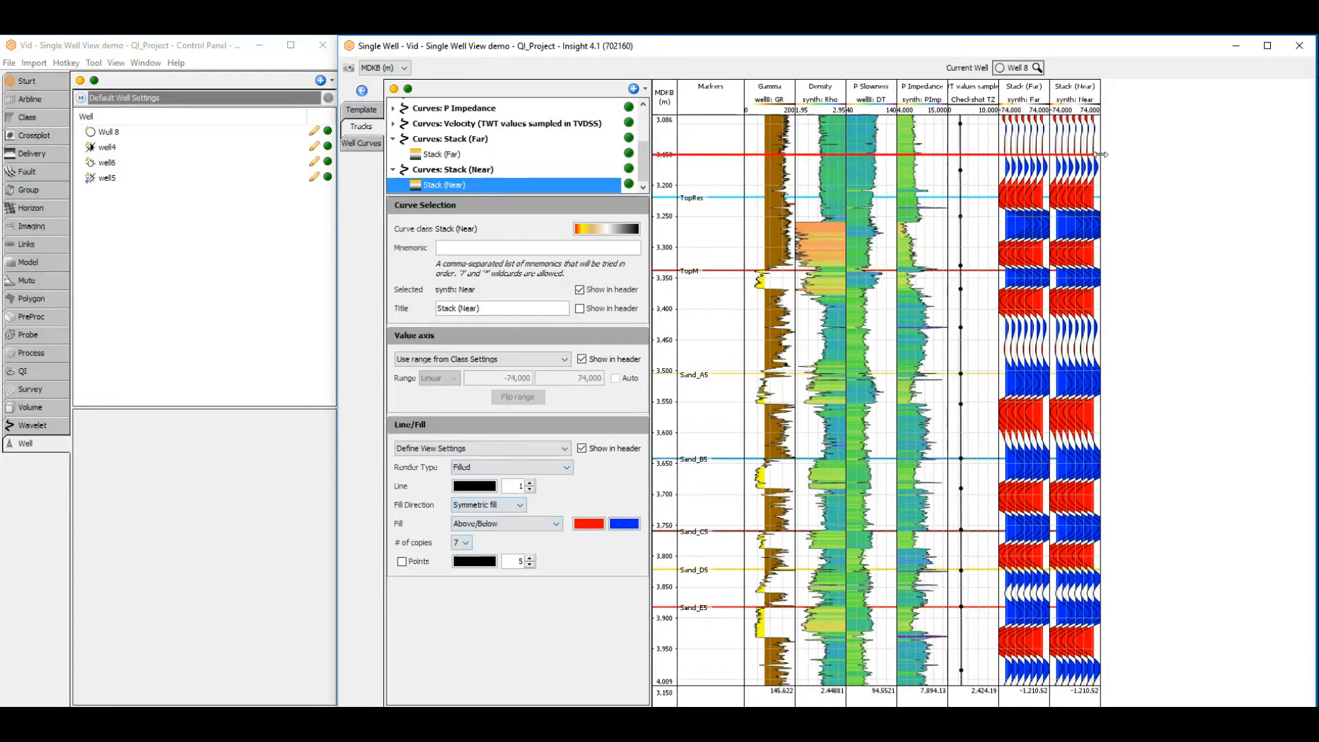
Widen the Velocity track to 77 and the Stack (Near) track to 81, and collapse the Velocity and Stack tracks in the track list.
{"action": "left_click_drag", "start_coordinate": [1101, 105], "coordinate": [1008, 104]}
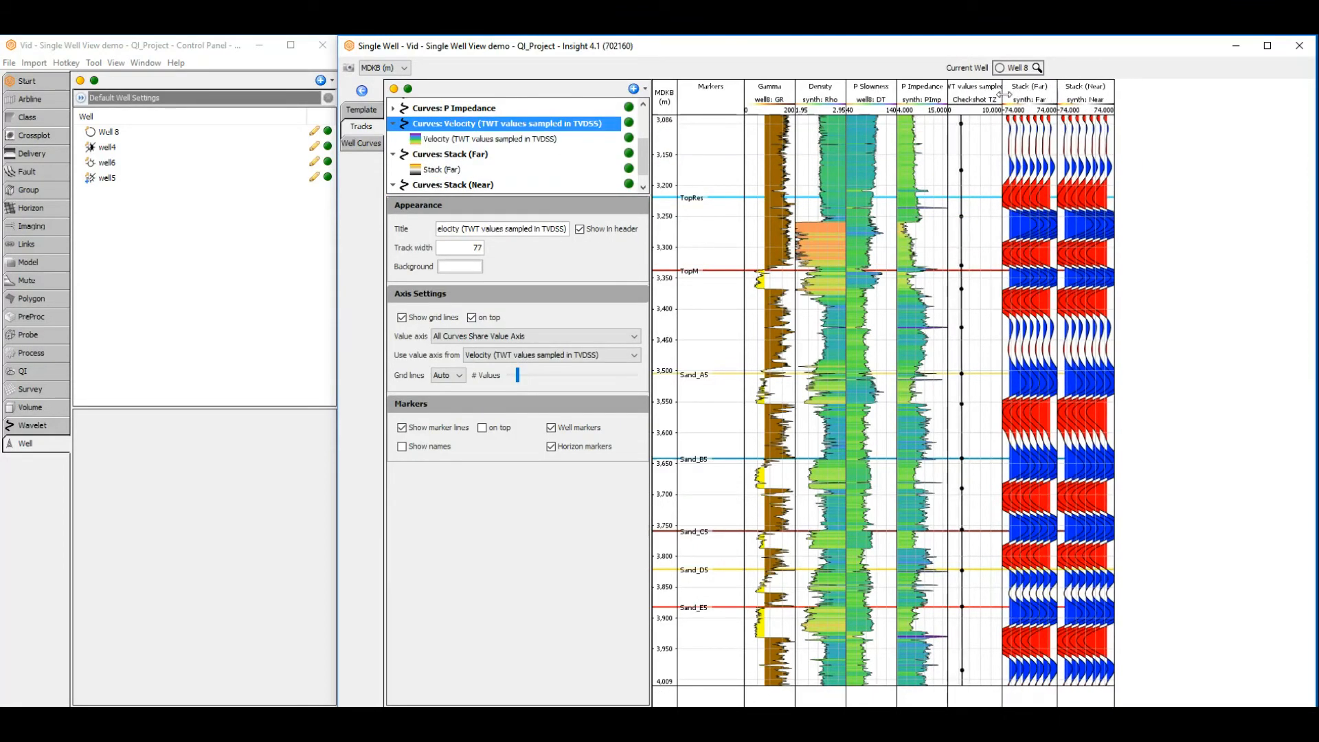
{"action": "left_click", "coordinate": [394, 124]}
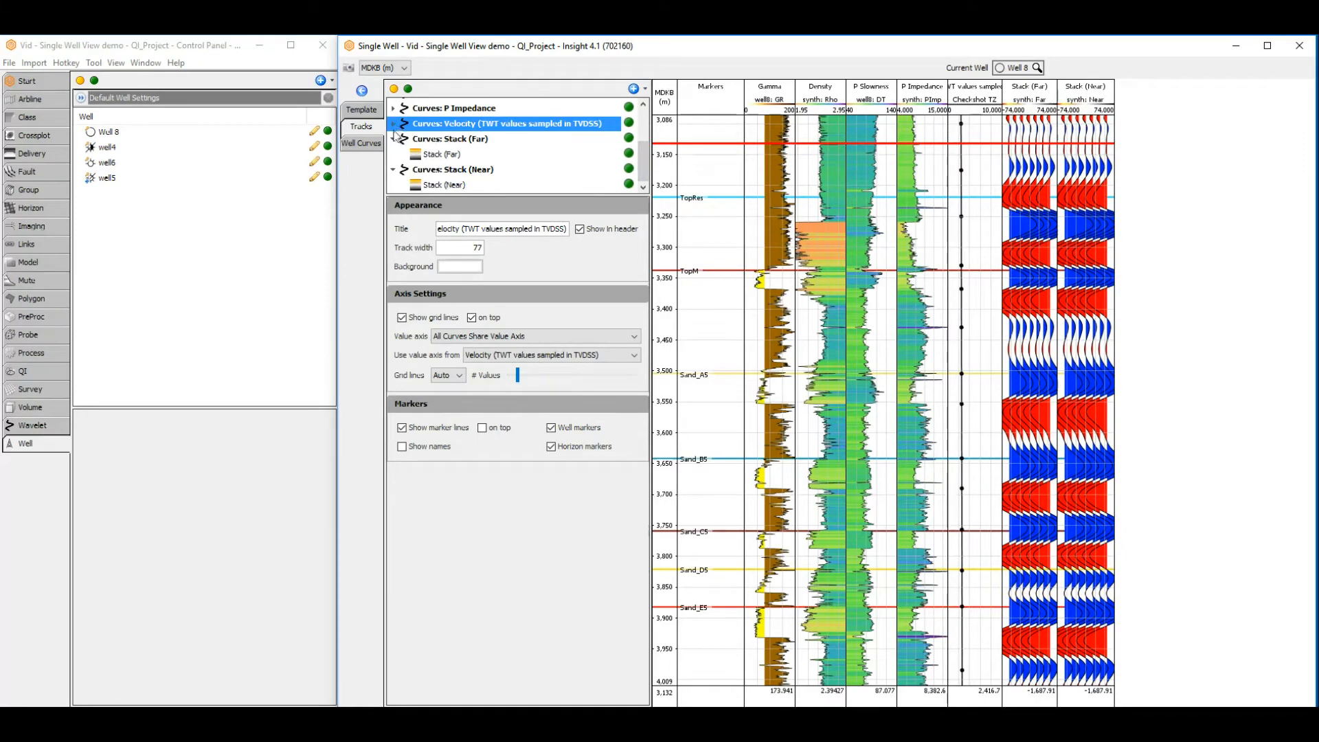
{"action": "left_click", "coordinate": [394, 138]}
{"action": "left_click", "coordinate": [396, 169]}
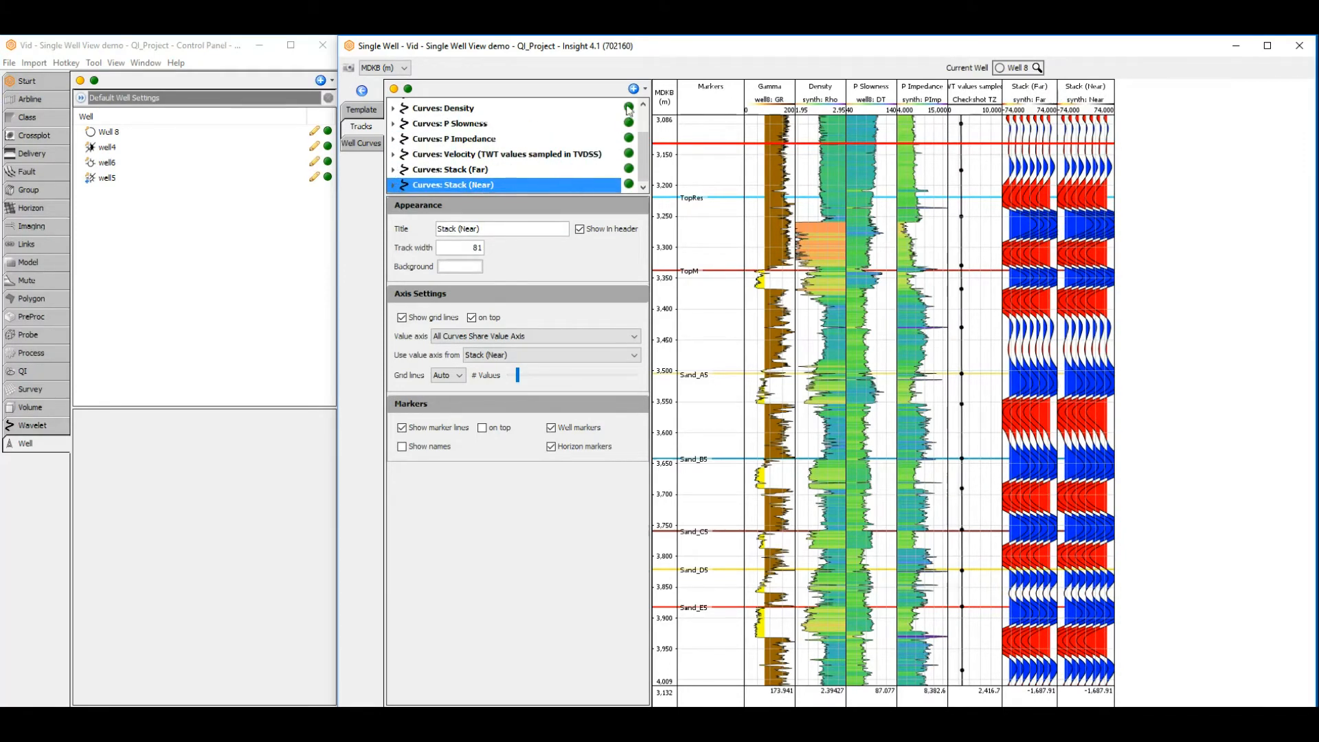
Add a new curves track after Stack (Near) and add a curve extracted from volume to it.
{"action": "left_click", "coordinate": [644, 88]}
{"action": "left_click", "coordinate": [645, 122]}
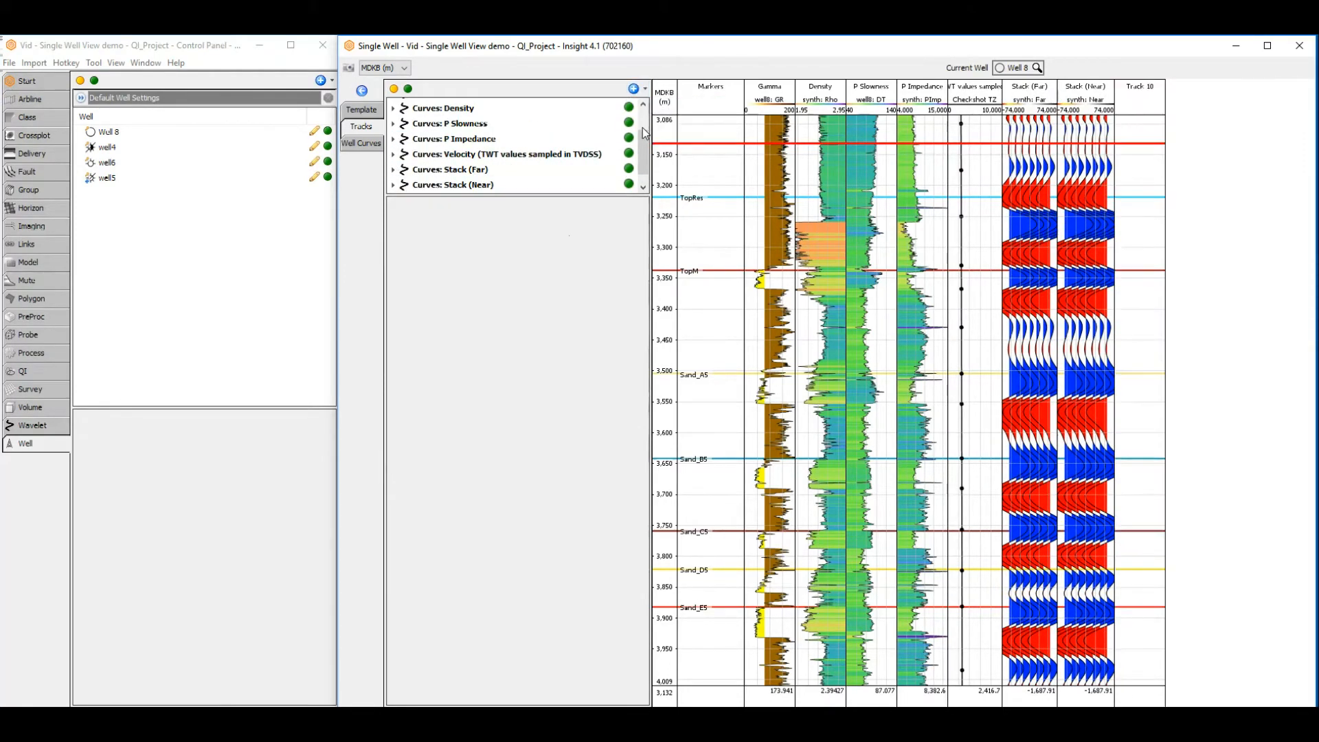
{"action": "scroll", "coordinate": [499, 193], "scroll_direction": "down", "scroll_amount": 1}
{"action": "right_click", "coordinate": [458, 188]}
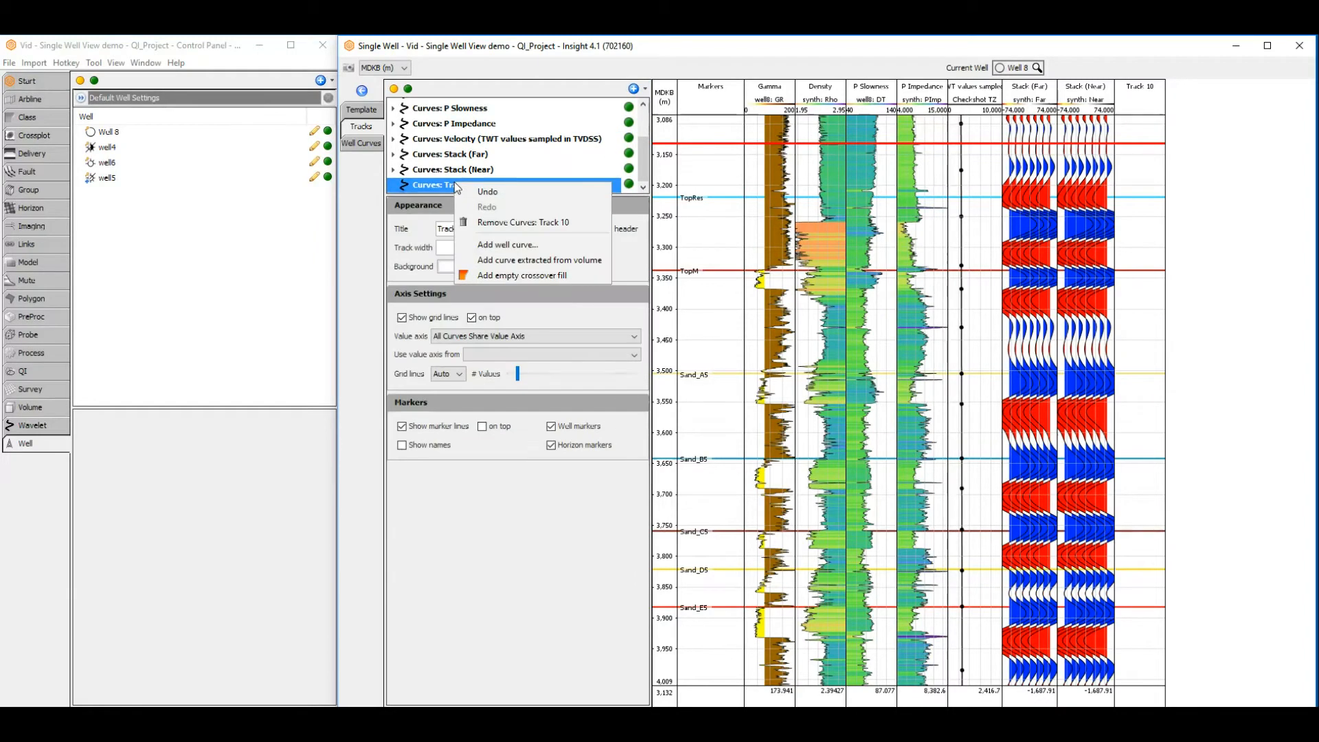
{"action": "left_click", "coordinate": [540, 260]}
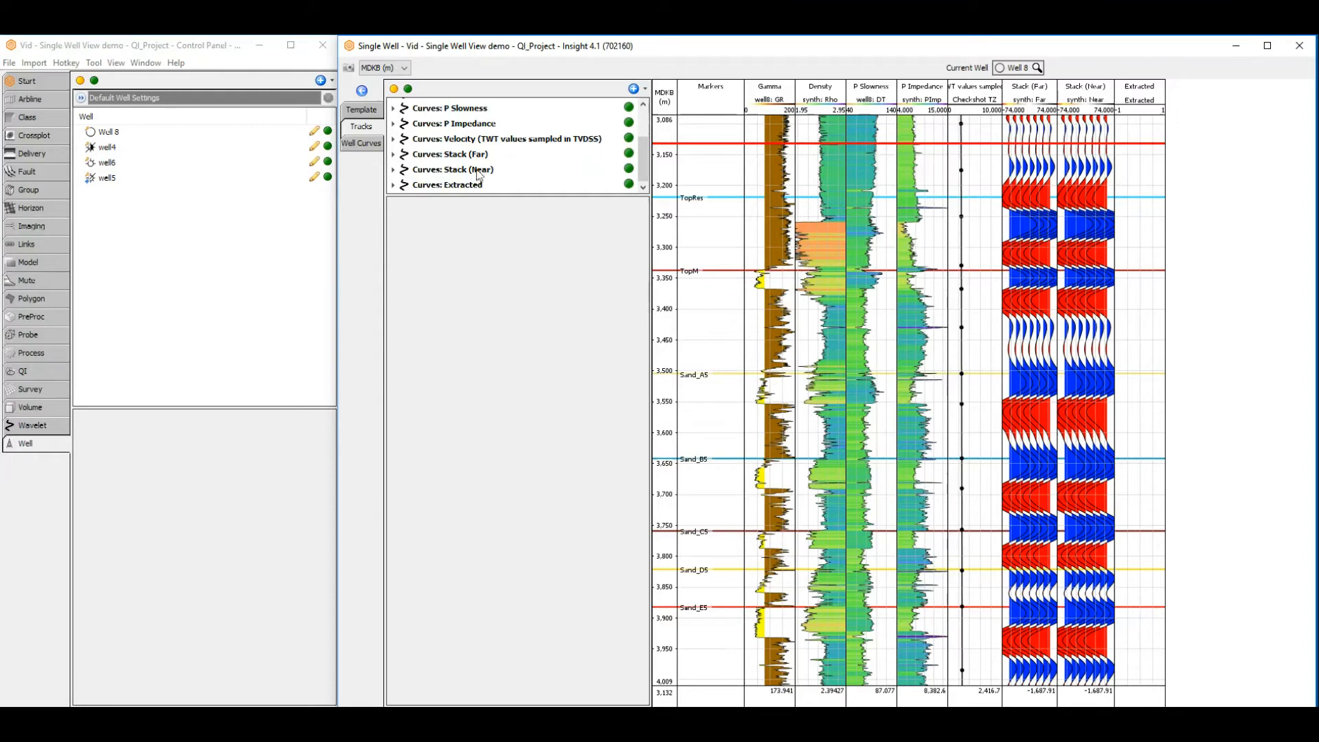
Choose Full_stack as the source volume of the Extracted curve.
{"action": "double_click", "coordinate": [412, 185]}
{"action": "left_click", "coordinate": [440, 185]}
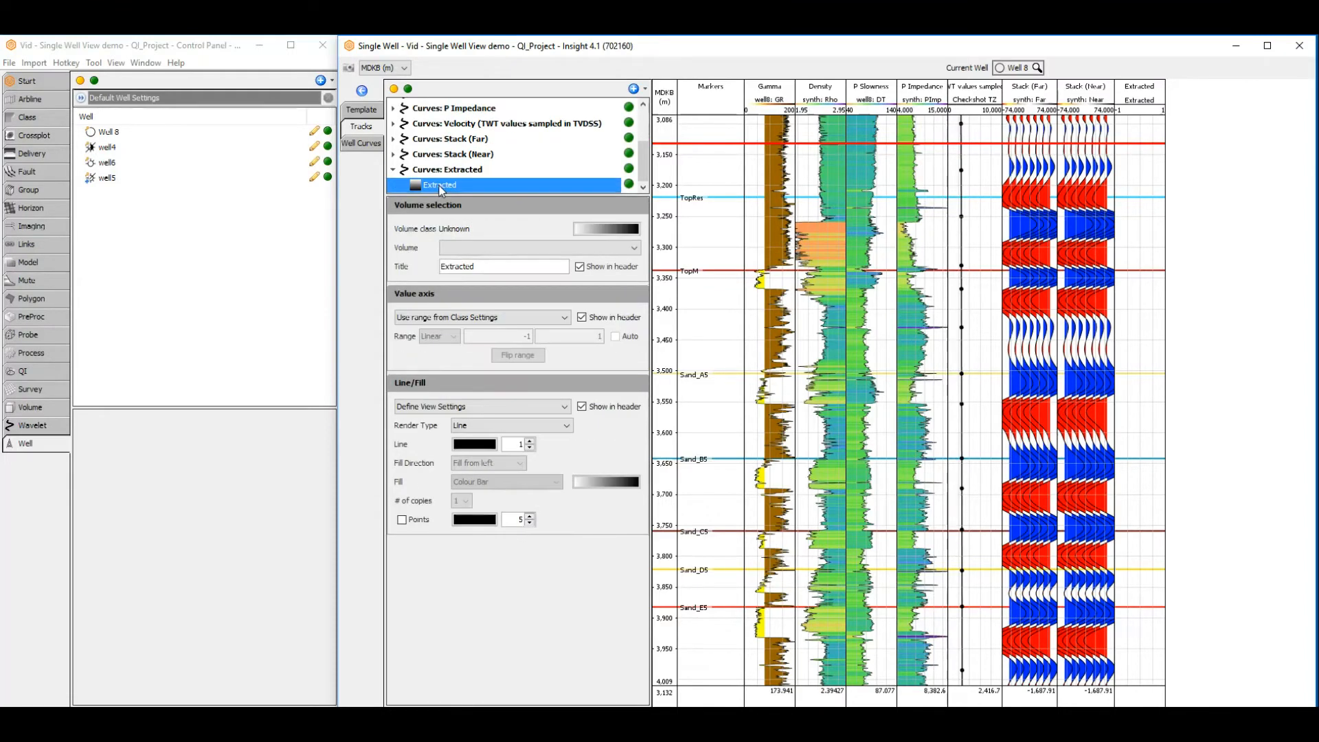
{"action": "left_click", "coordinate": [467, 248]}
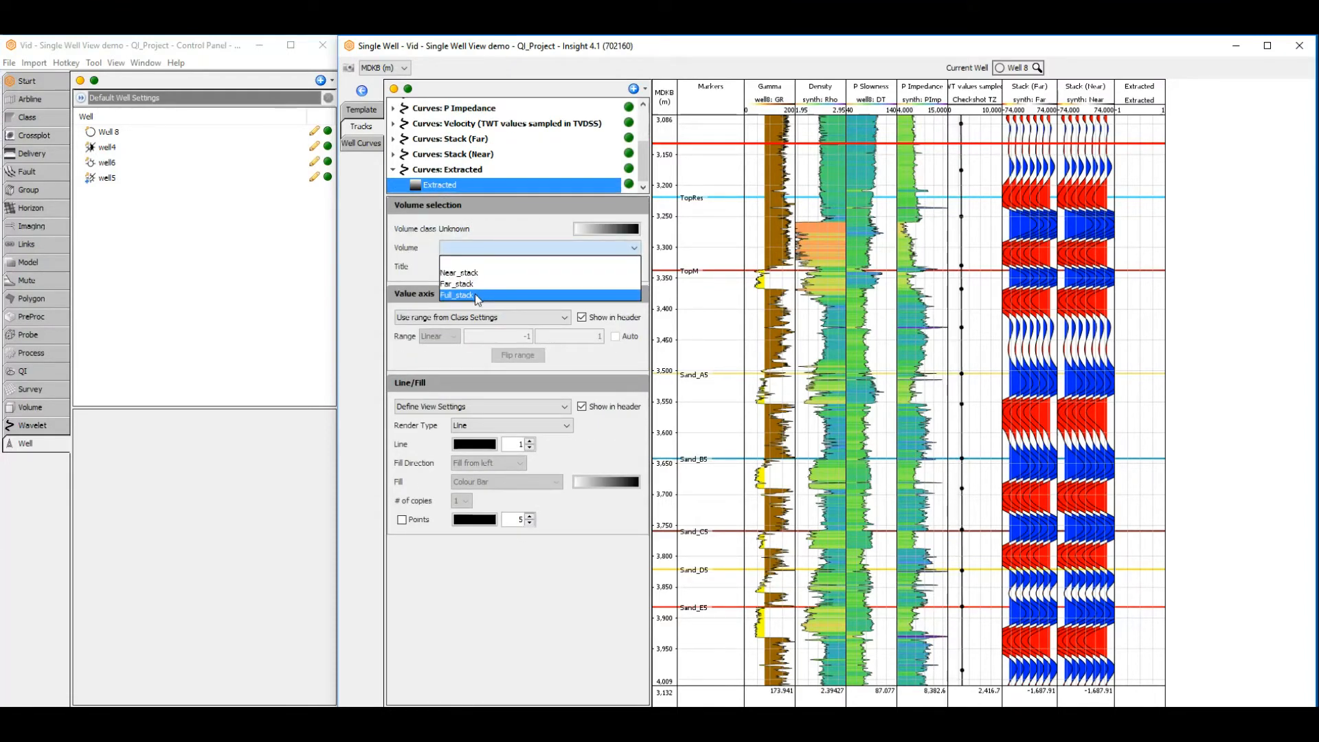
{"action": "left_click", "coordinate": [475, 296]}
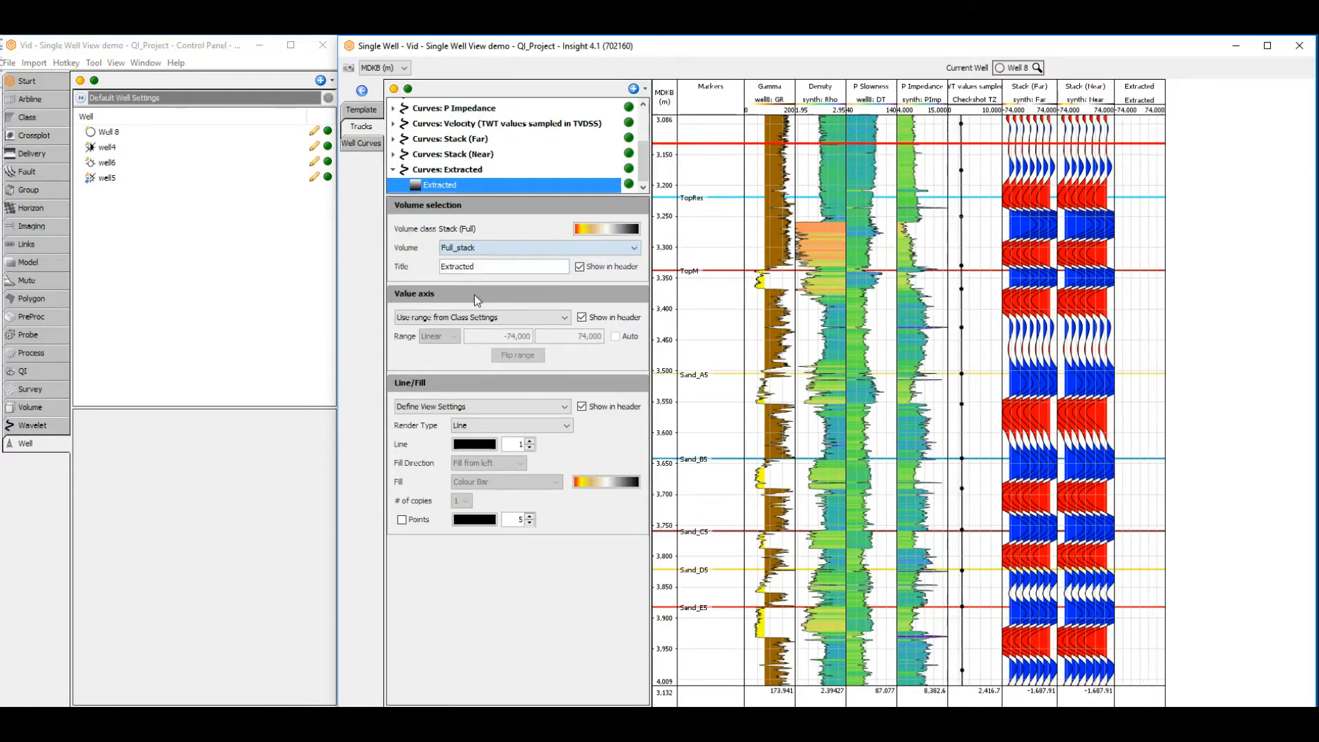
Set the Extracted curve's render type to Filled and its fill direction to Symmetric fill.
{"action": "left_click", "coordinate": [507, 427]}
{"action": "left_click", "coordinate": [508, 448]}
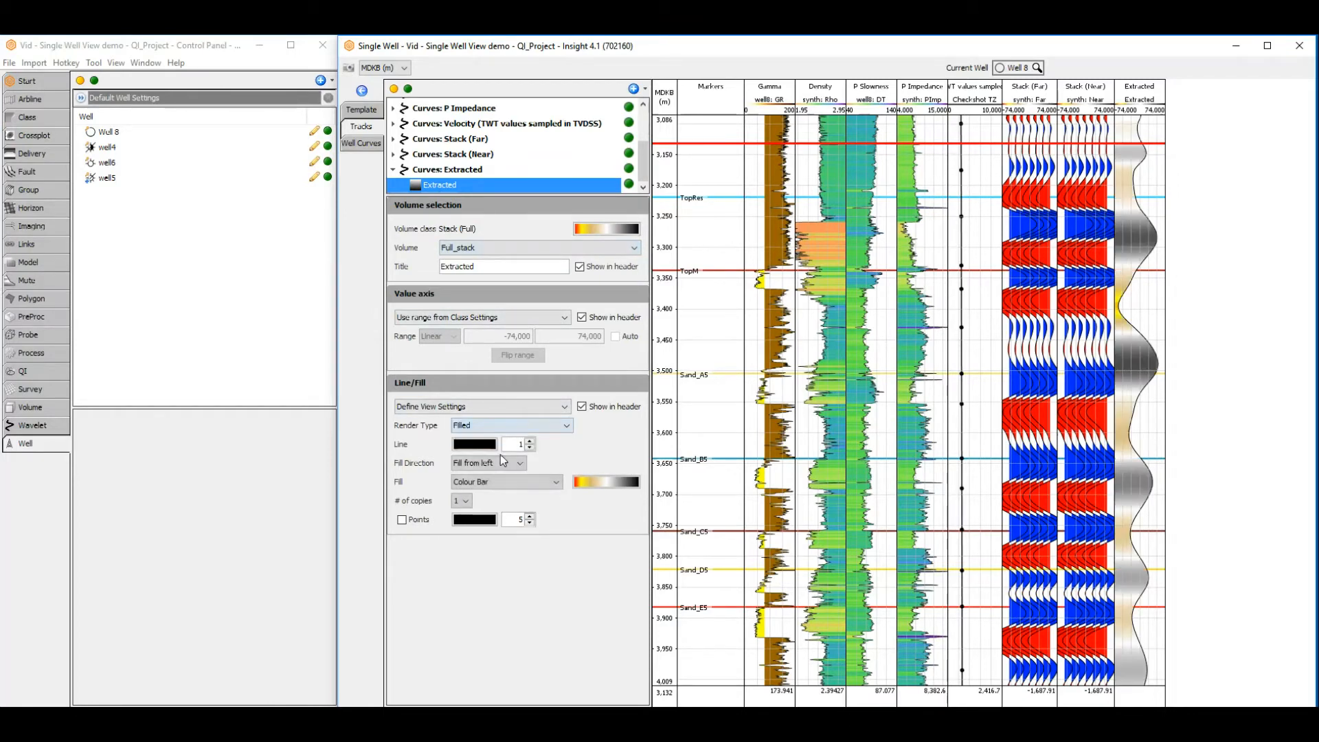
{"action": "left_click", "coordinate": [506, 464]}
{"action": "left_click", "coordinate": [506, 500]}
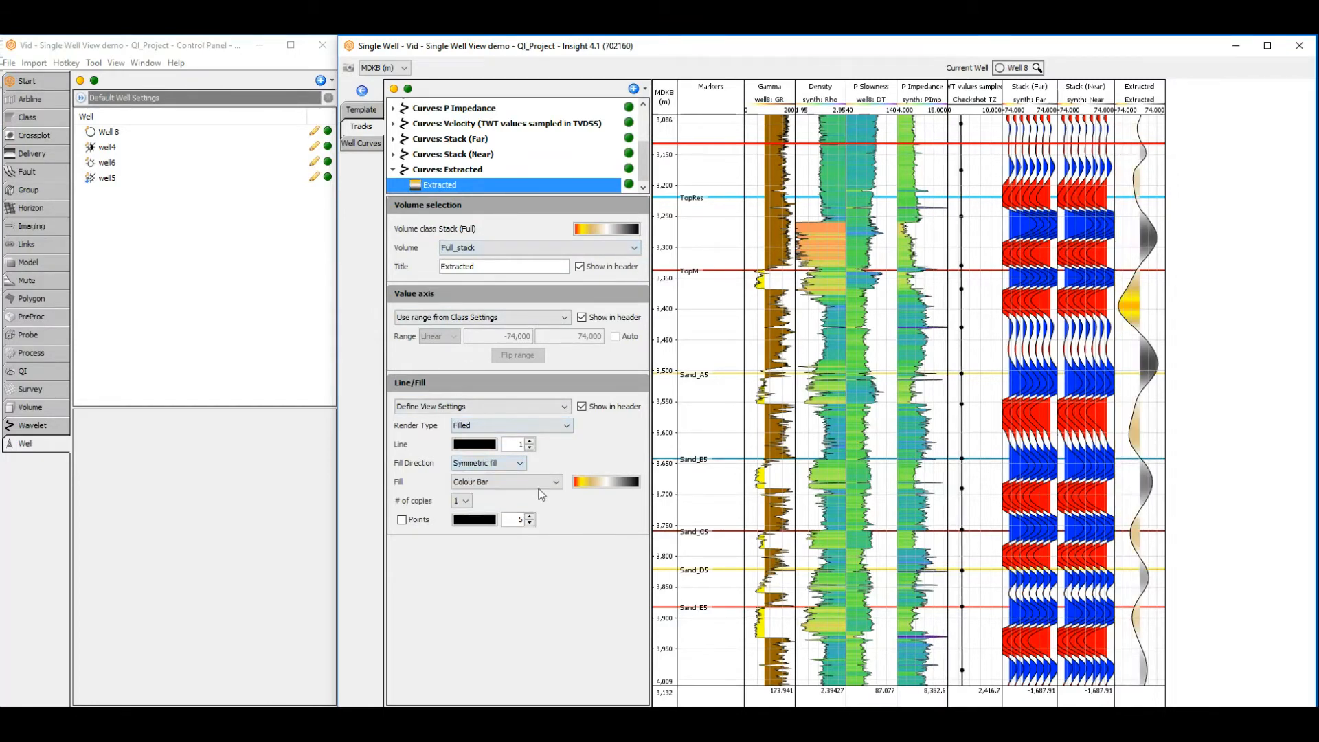
Give the Extracted curve an Above/Below fill in red and blue, with 7 copies.
{"action": "left_click", "coordinate": [539, 487]}
{"action": "left_click", "coordinate": [522, 507]}
{"action": "left_click", "coordinate": [624, 482]}
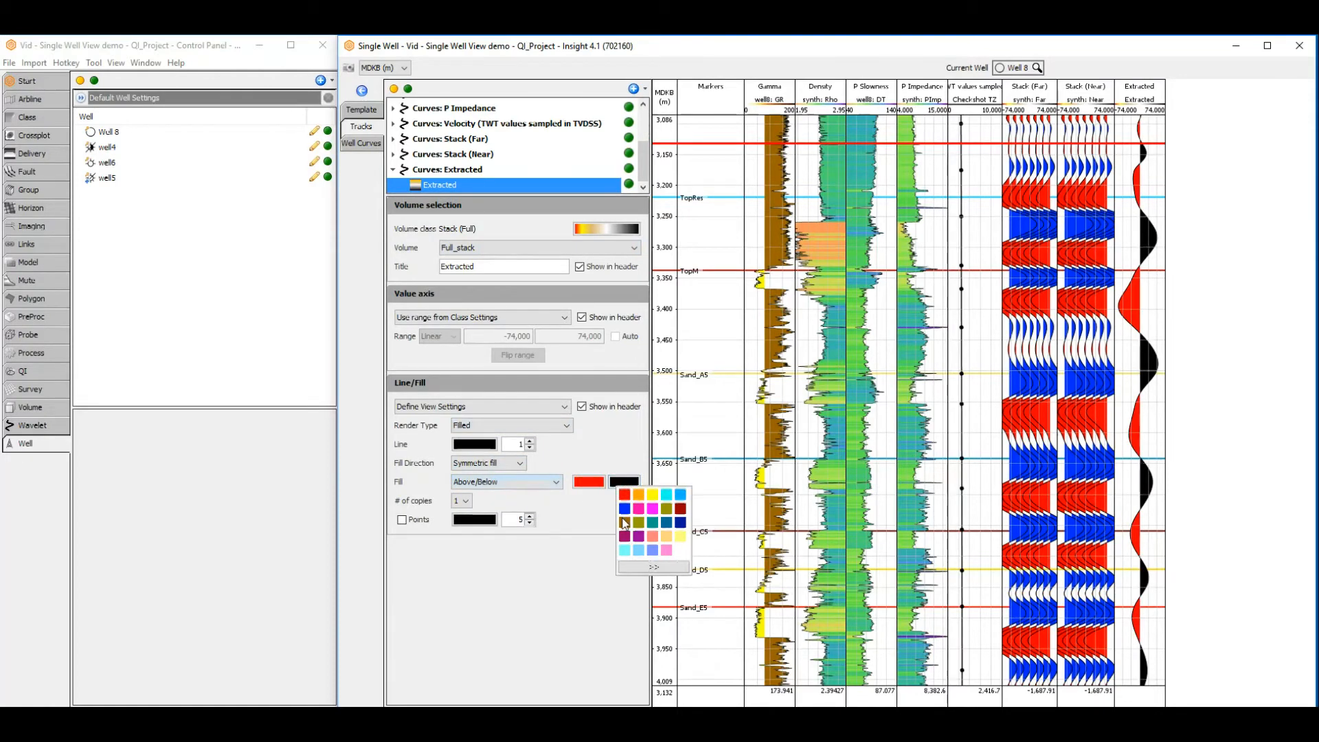
{"action": "left_click", "coordinate": [625, 523]}
{"action": "left_click", "coordinate": [462, 501]}
{"action": "left_click", "coordinate": [462, 554]}
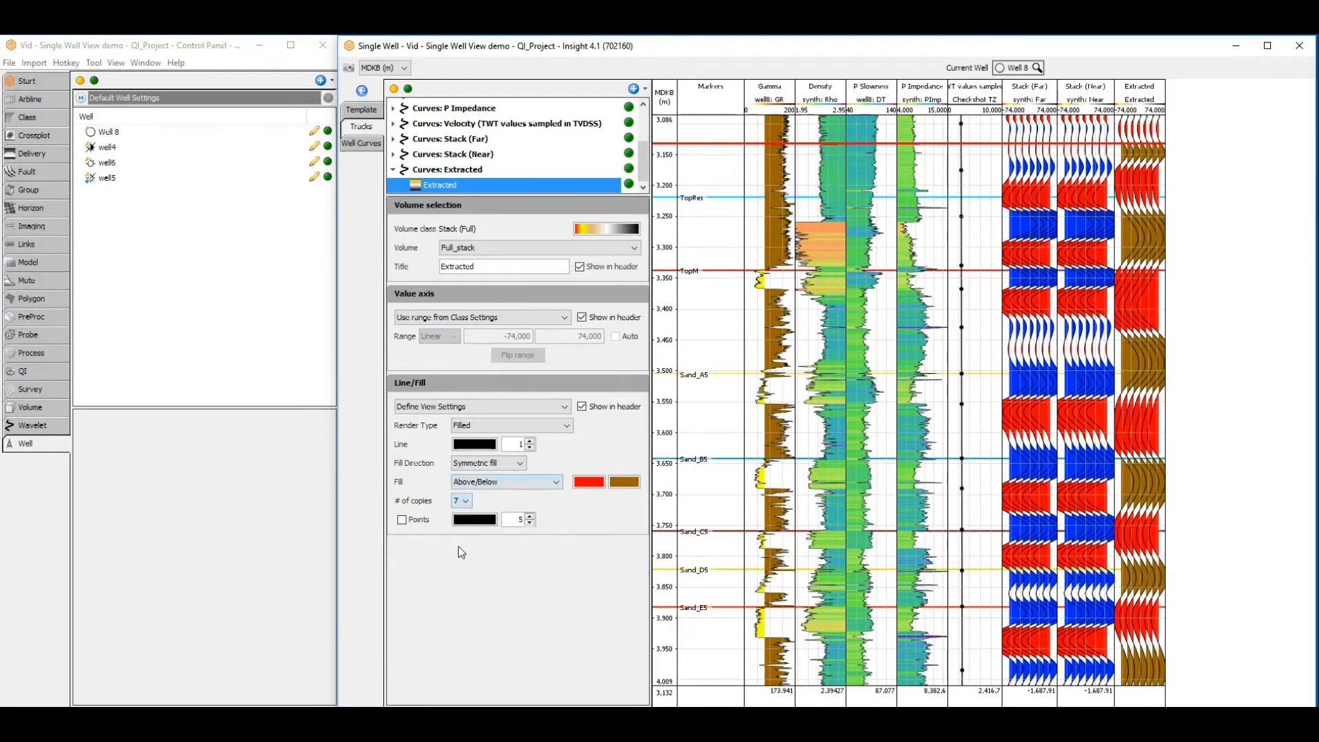
{"action": "left_click", "coordinate": [623, 481]}
{"action": "left_click", "coordinate": [627, 520]}
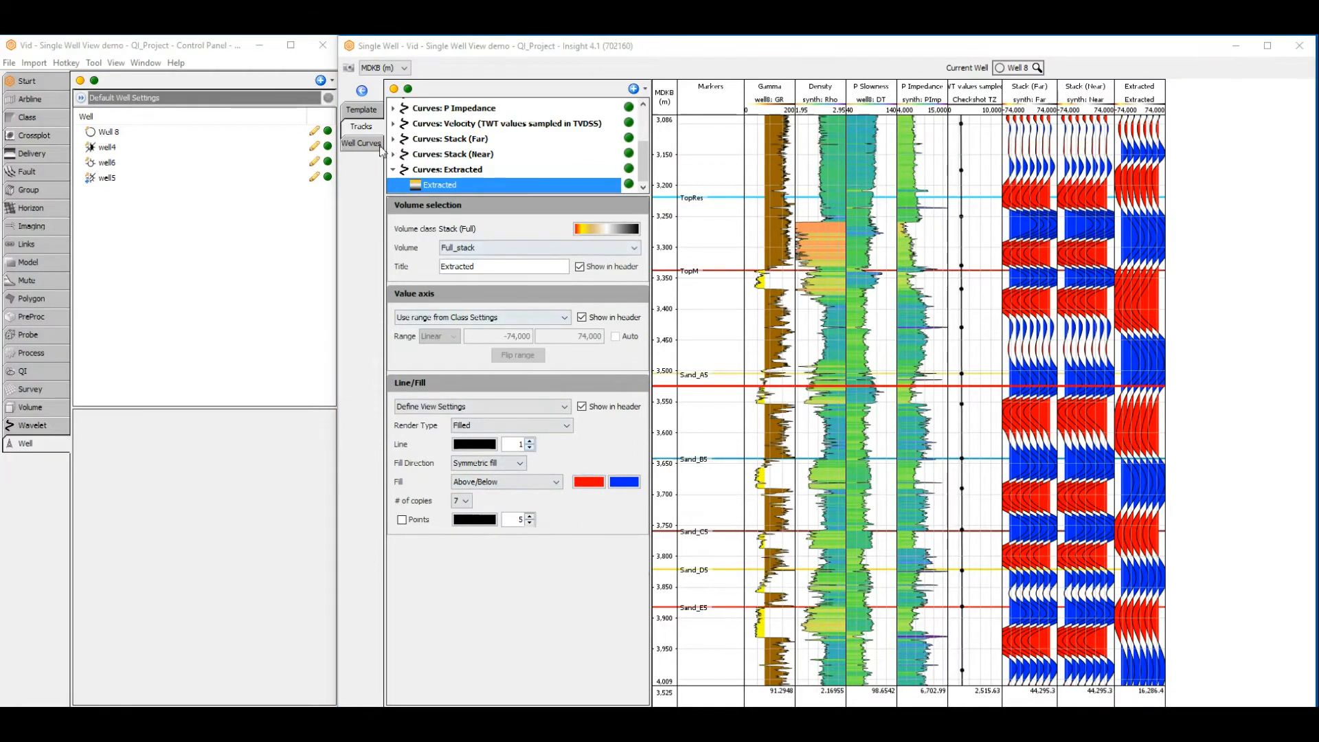
Add the Neutron Porosity well curve as a new track after the Extracted track.
{"action": "left_click", "coordinate": [372, 146]}
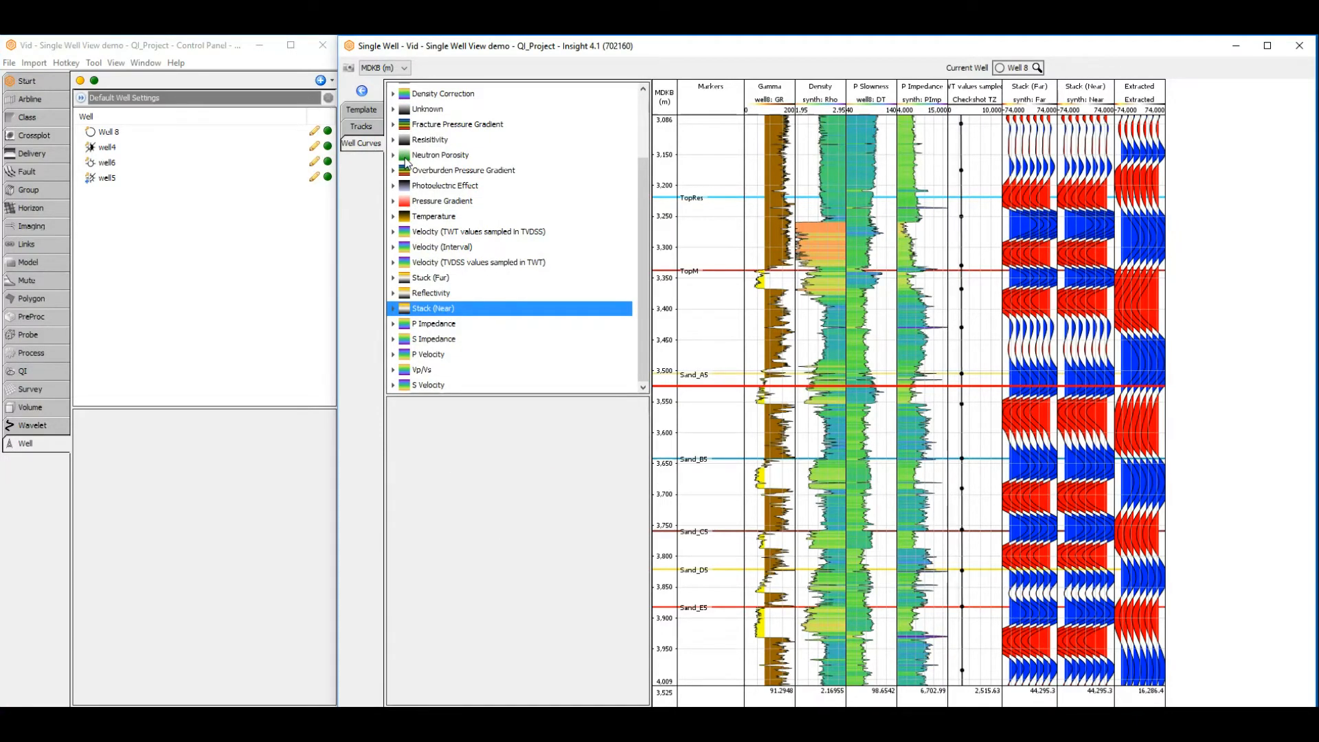
{"action": "left_click", "coordinate": [410, 158]}
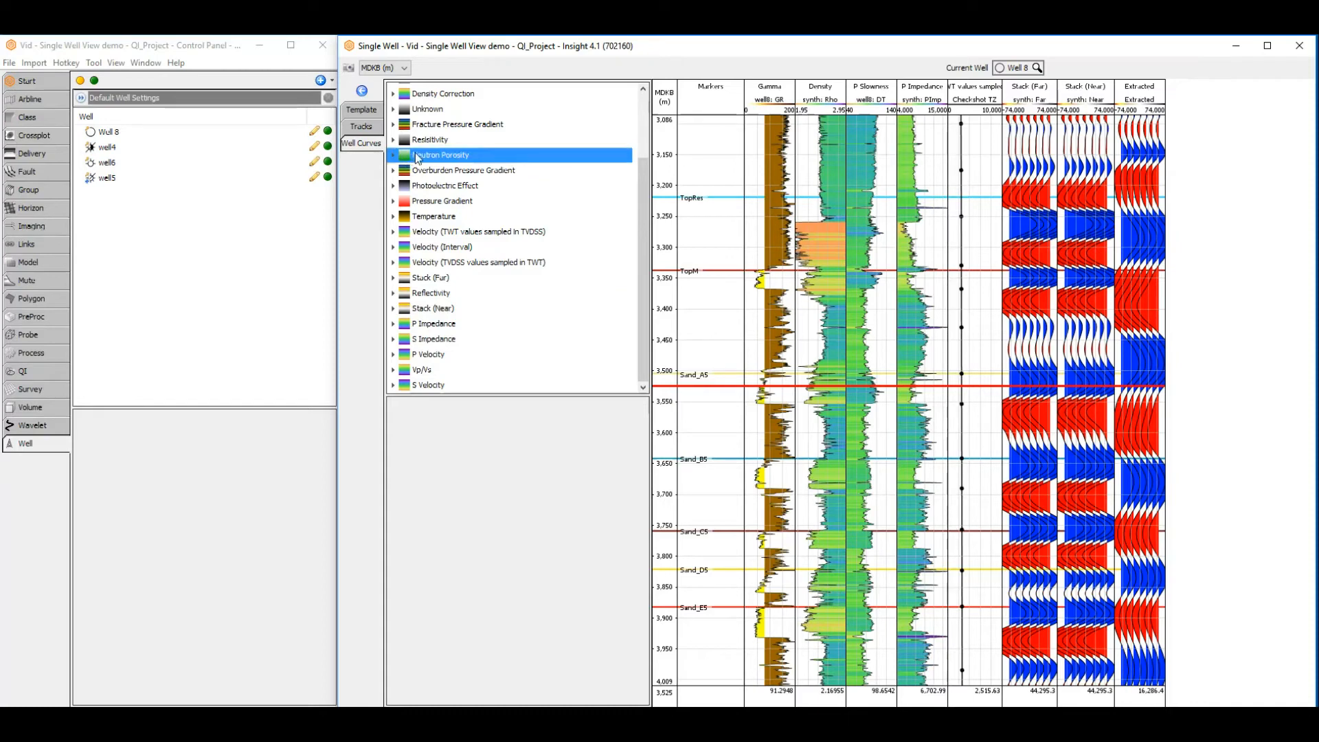
{"action": "left_click_drag", "start_coordinate": [417, 158], "coordinate": [1196, 202]}
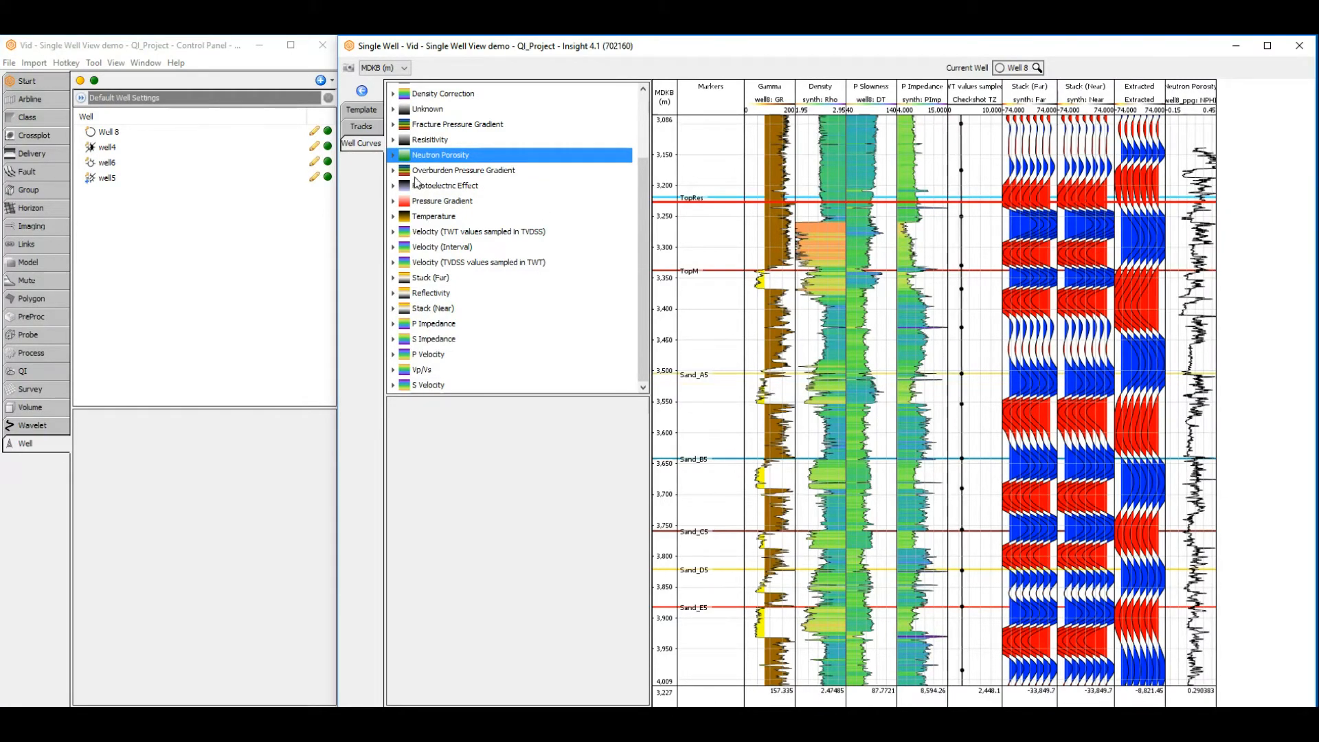
Add the Density well curve to the existing Neutron Porosity track.
{"action": "scroll", "coordinate": [416, 154], "scroll_direction": "up", "scroll_amount": 2}
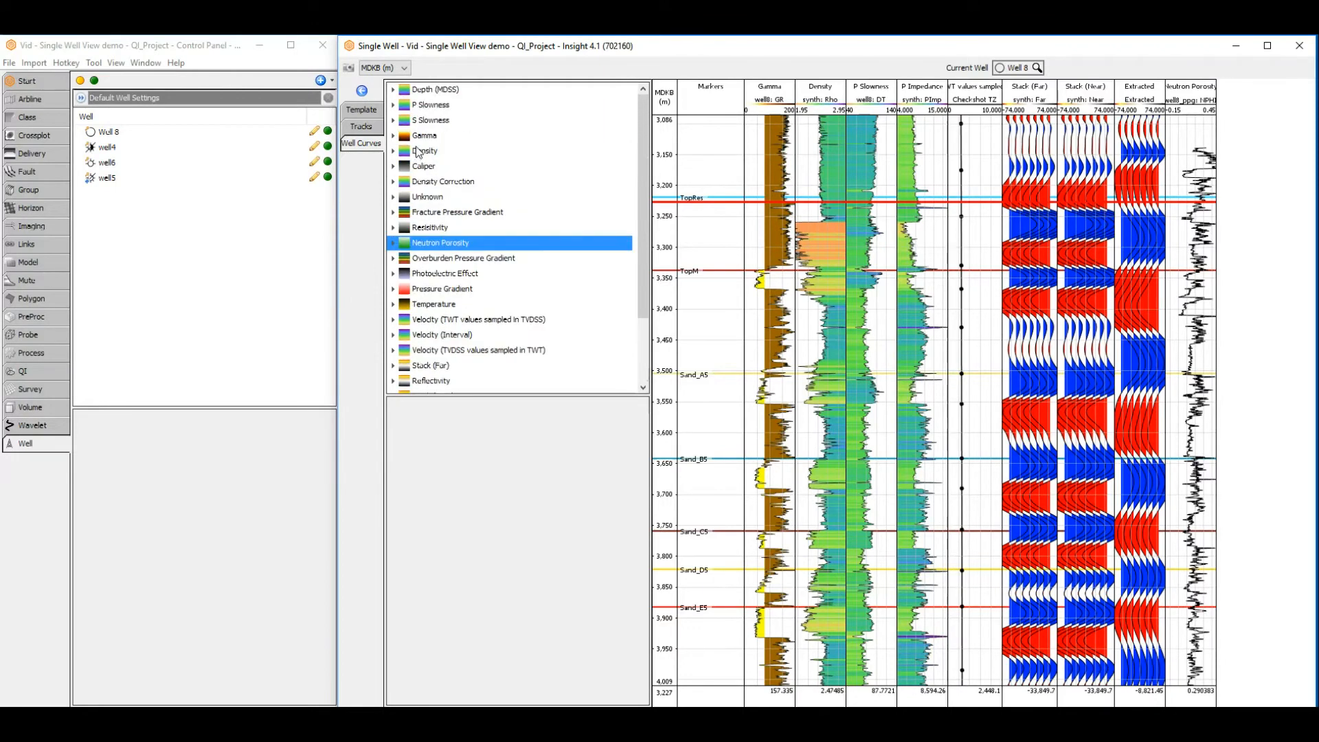
{"action": "left_click", "coordinate": [417, 157]}
{"action": "right_click", "coordinate": [417, 156]}
{"action": "mouse_move", "coordinate": [461, 160]}
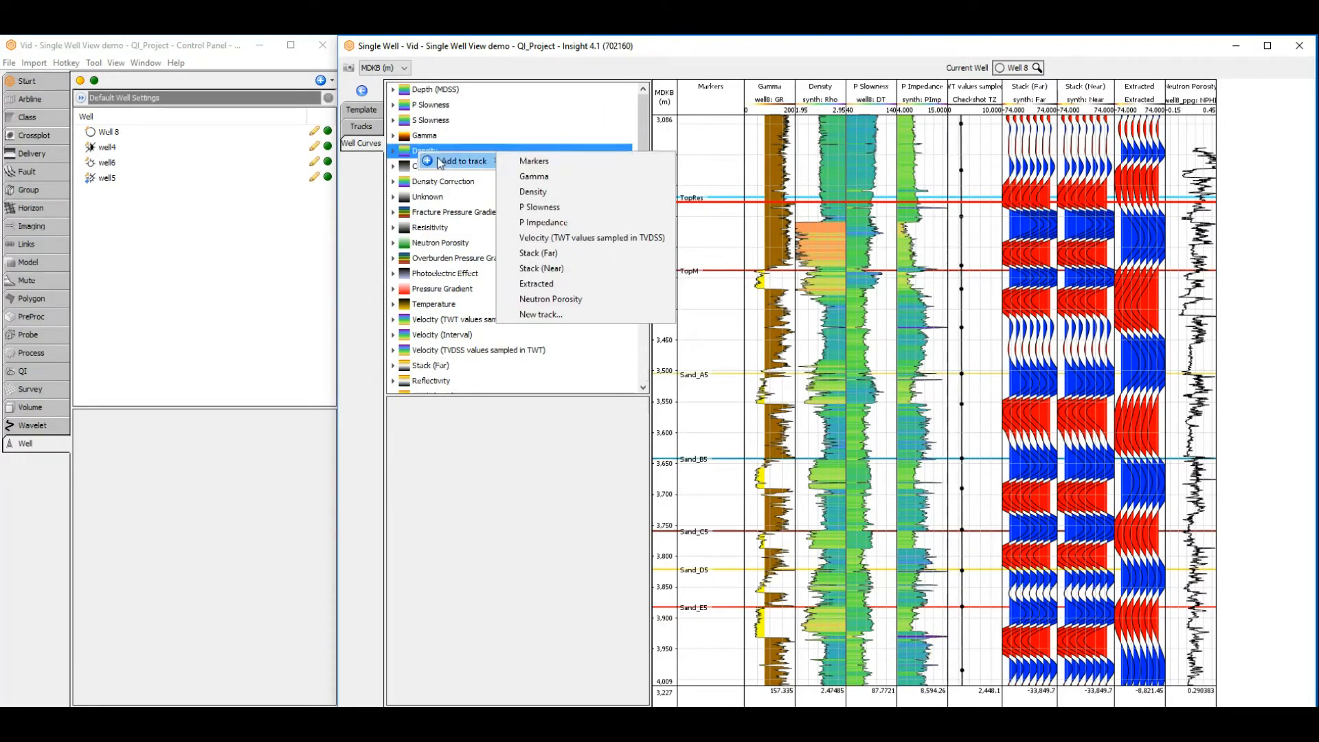
{"action": "left_click", "coordinate": [565, 300]}
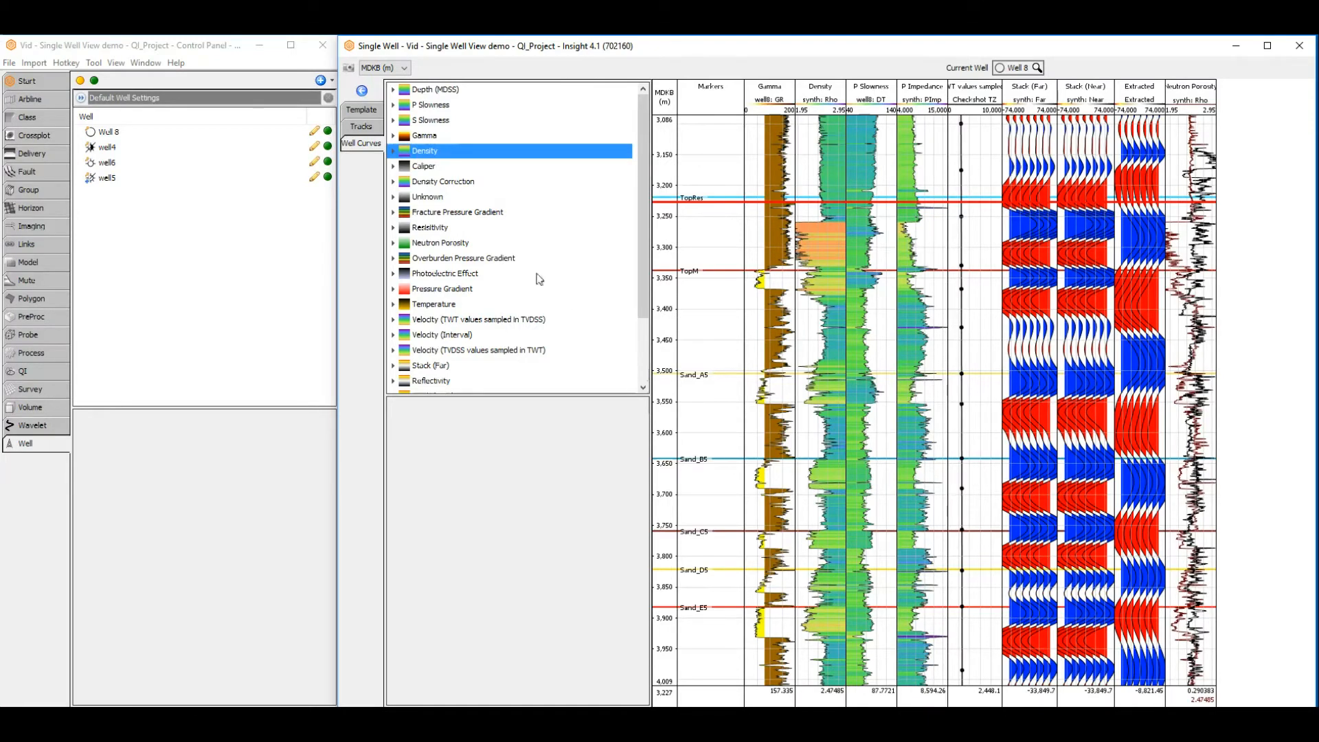
Collapse the Extracted track and expand the Neutron Porosity track in the track list, opening its settings.
{"action": "left_click", "coordinate": [369, 130]}
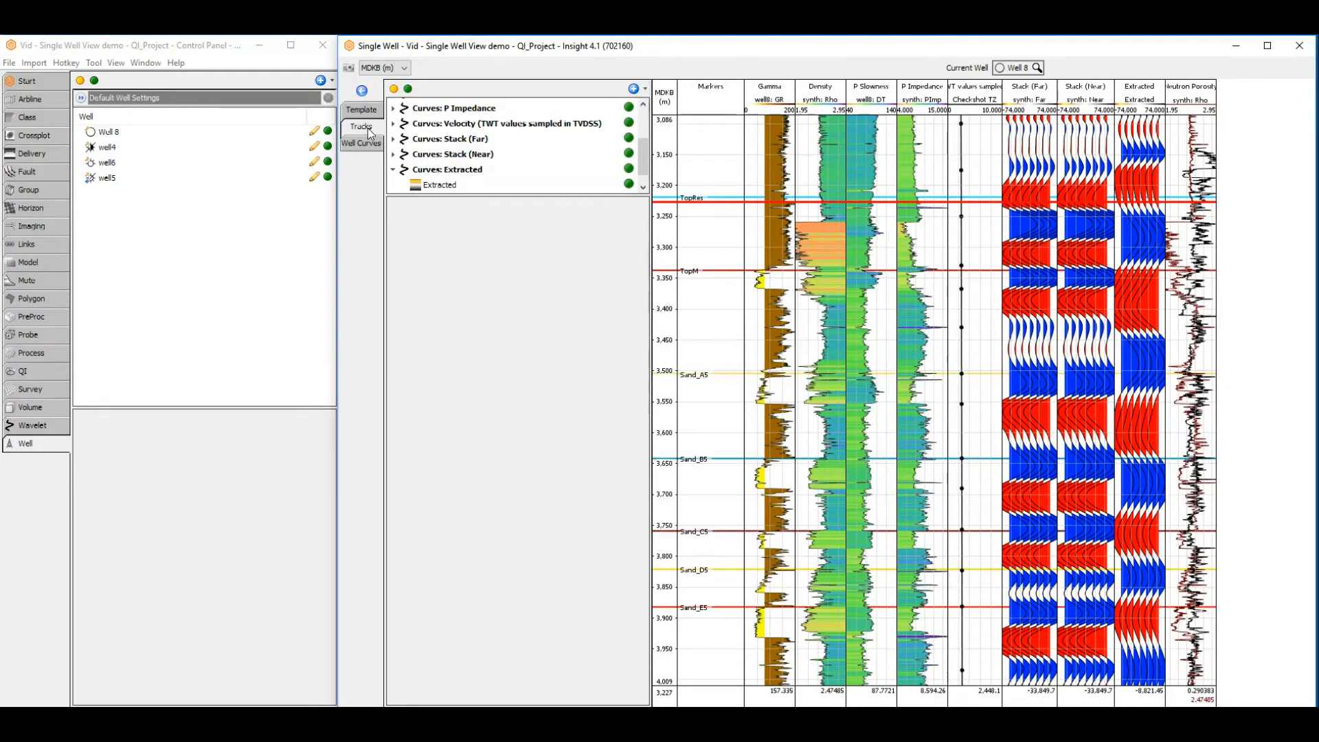
{"action": "double_click", "coordinate": [402, 170]}
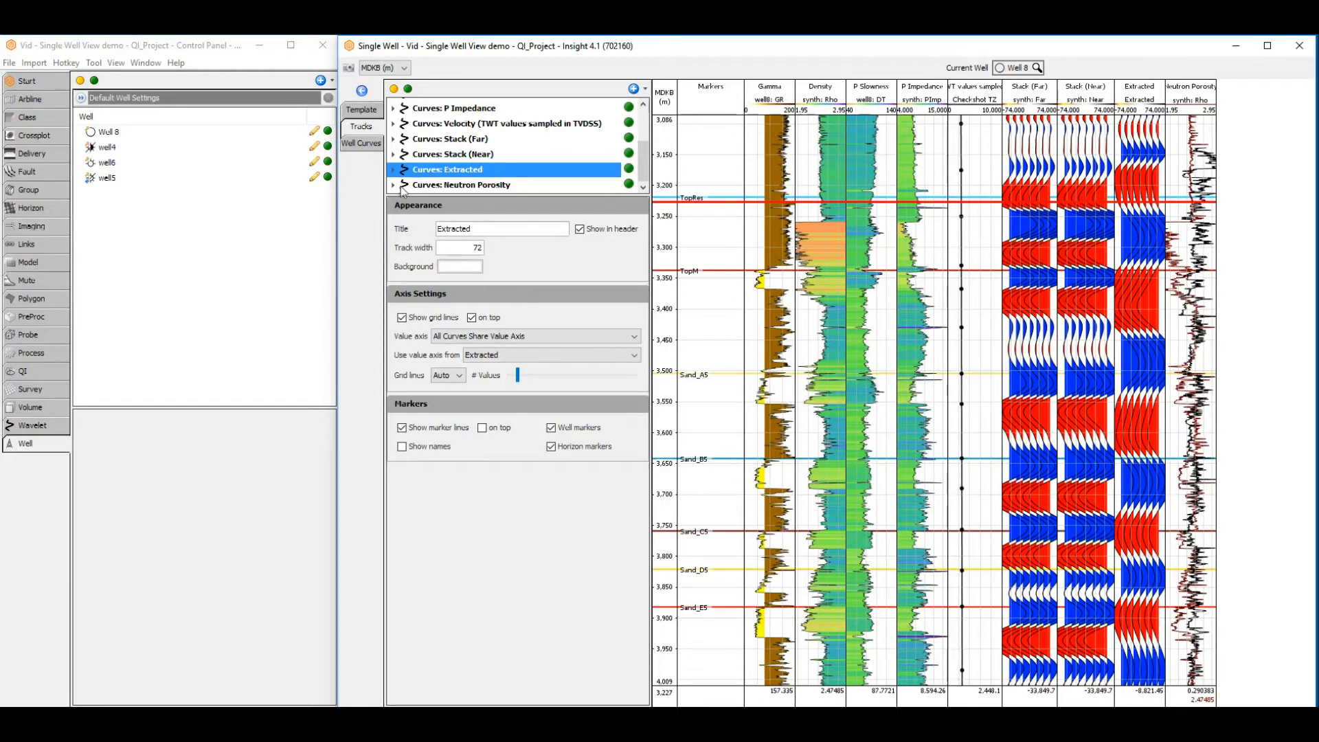
{"action": "double_click", "coordinate": [402, 185]}
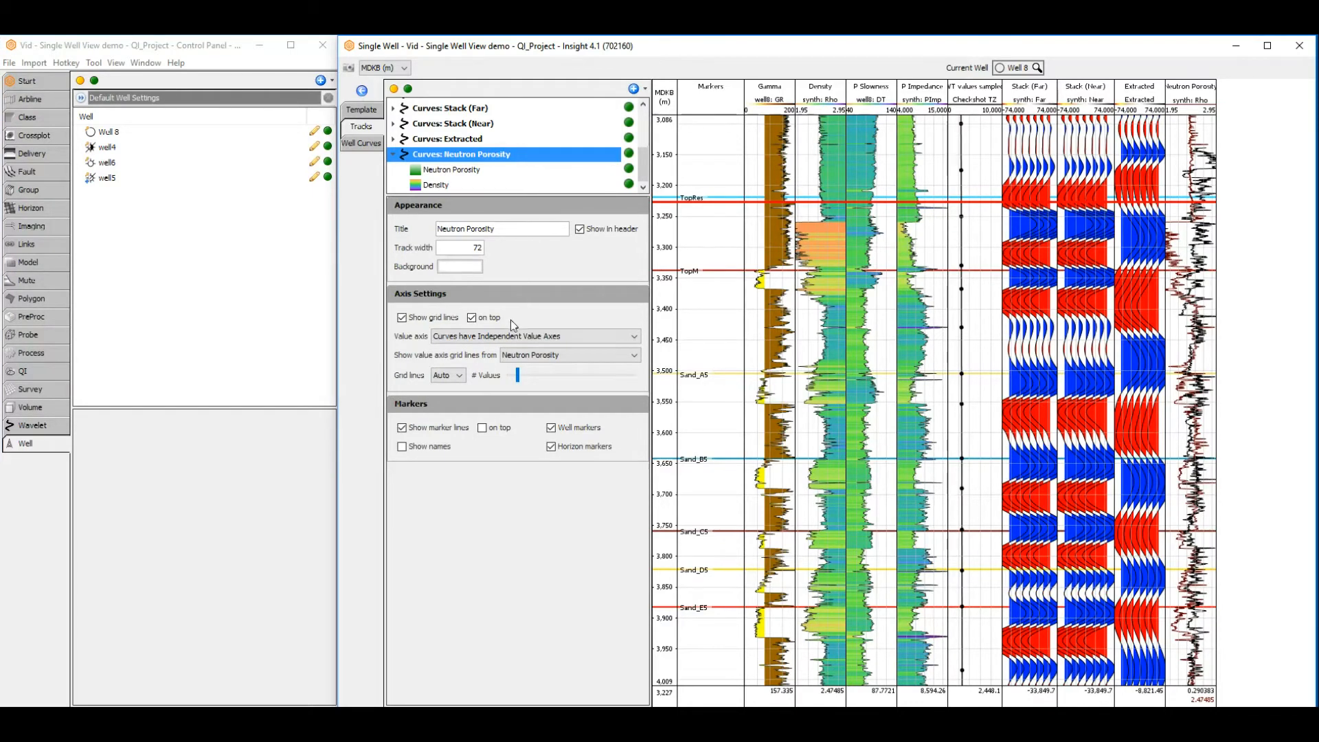
Try All Curves Share Value Axis on the Neutron Porosity track and return it to Curves have Independent Value Axes.
{"action": "left_click", "coordinate": [509, 337]}
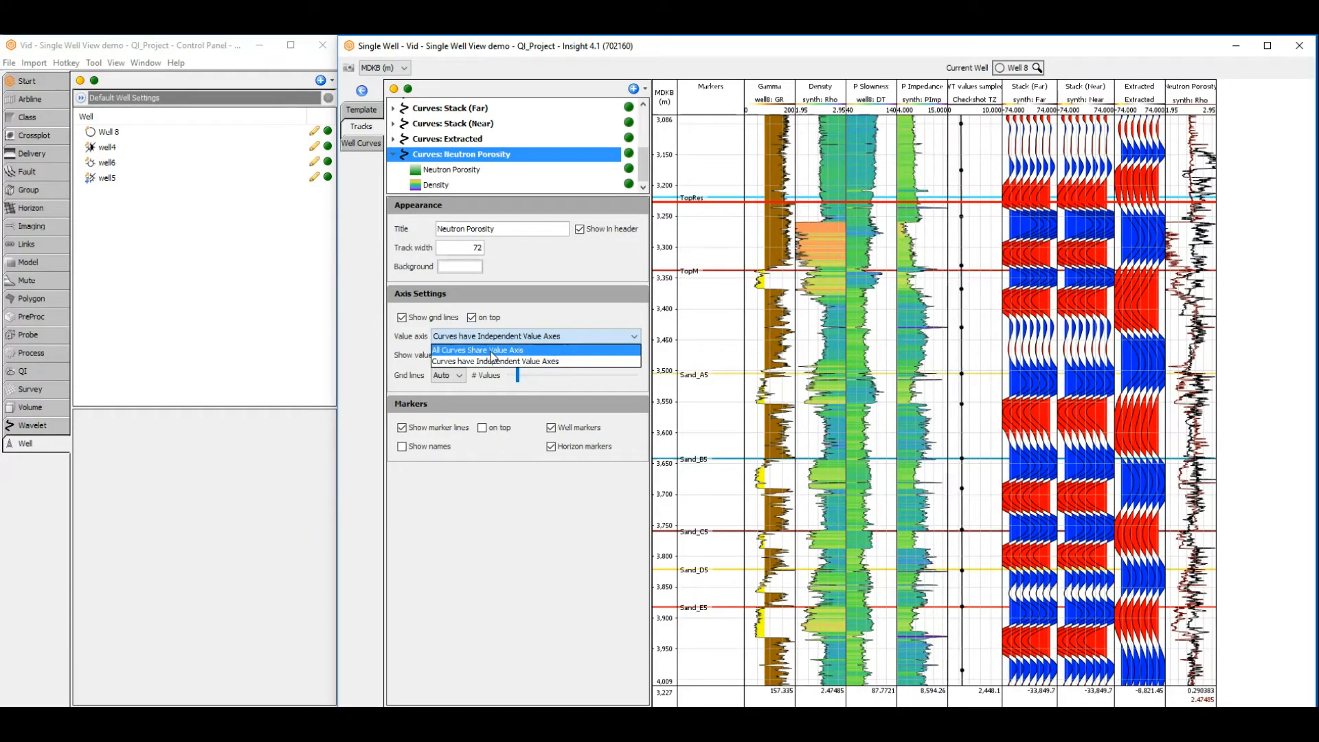
{"action": "left_click", "coordinate": [492, 351]}
{"action": "left_click", "coordinate": [492, 336]}
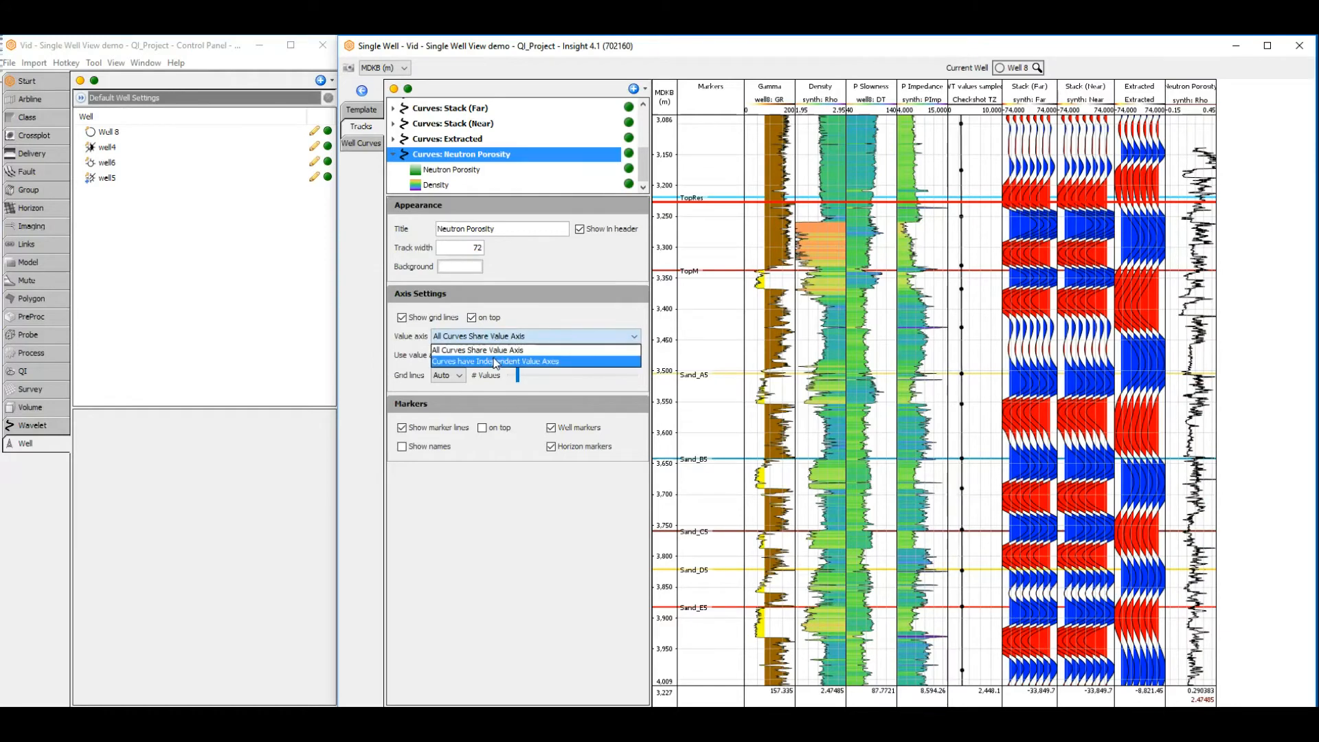
{"action": "left_click", "coordinate": [495, 361]}
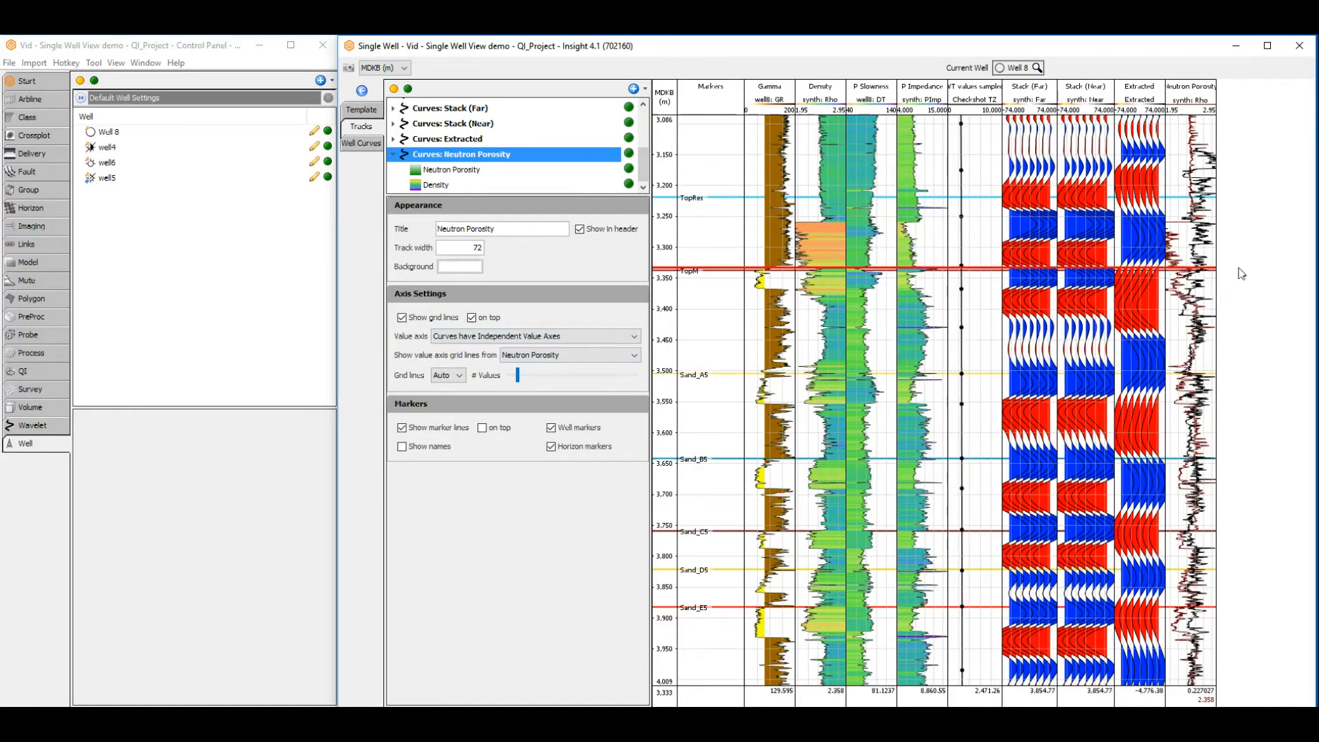
Widen the Neutron Porosity track to 116 and make the track headers taller.
{"action": "left_click_drag", "start_coordinate": [1216, 268], "coordinate": [1247, 268]}
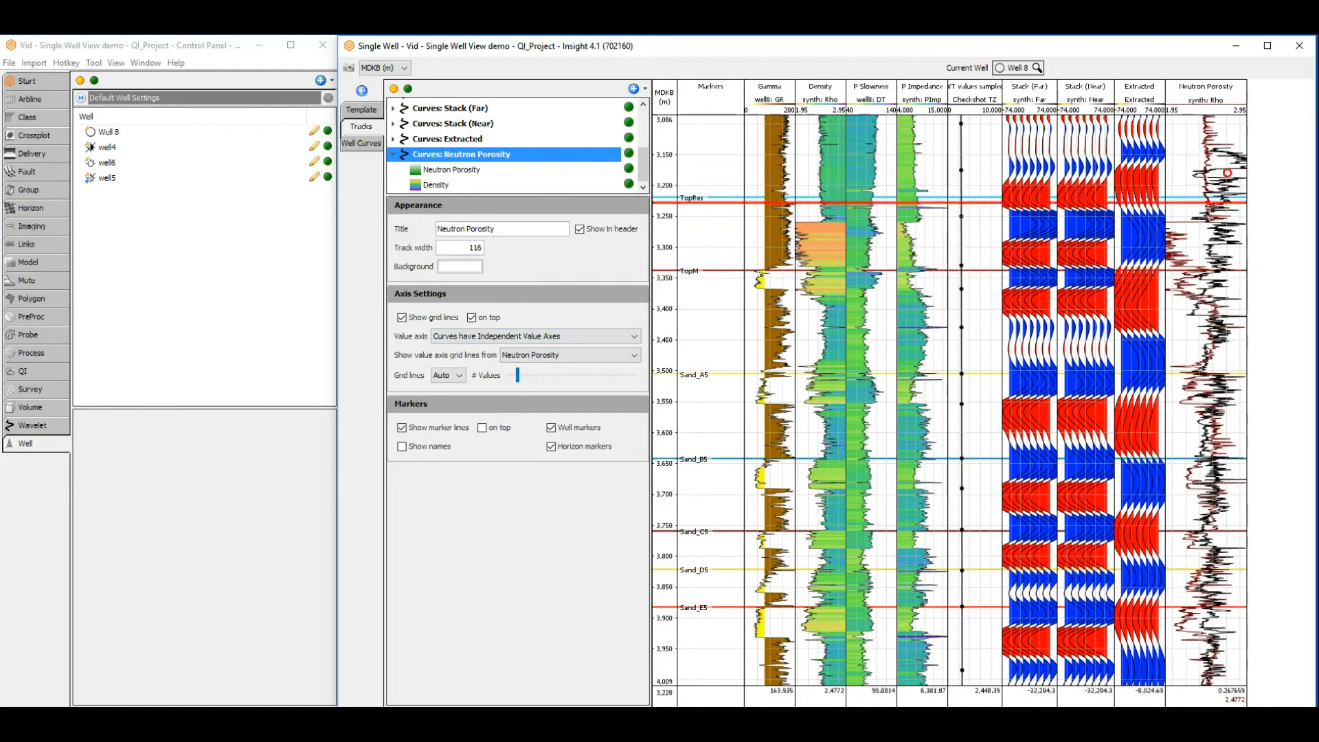
{"action": "left_click_drag", "start_coordinate": [1226, 115], "coordinate": [1225, 136]}
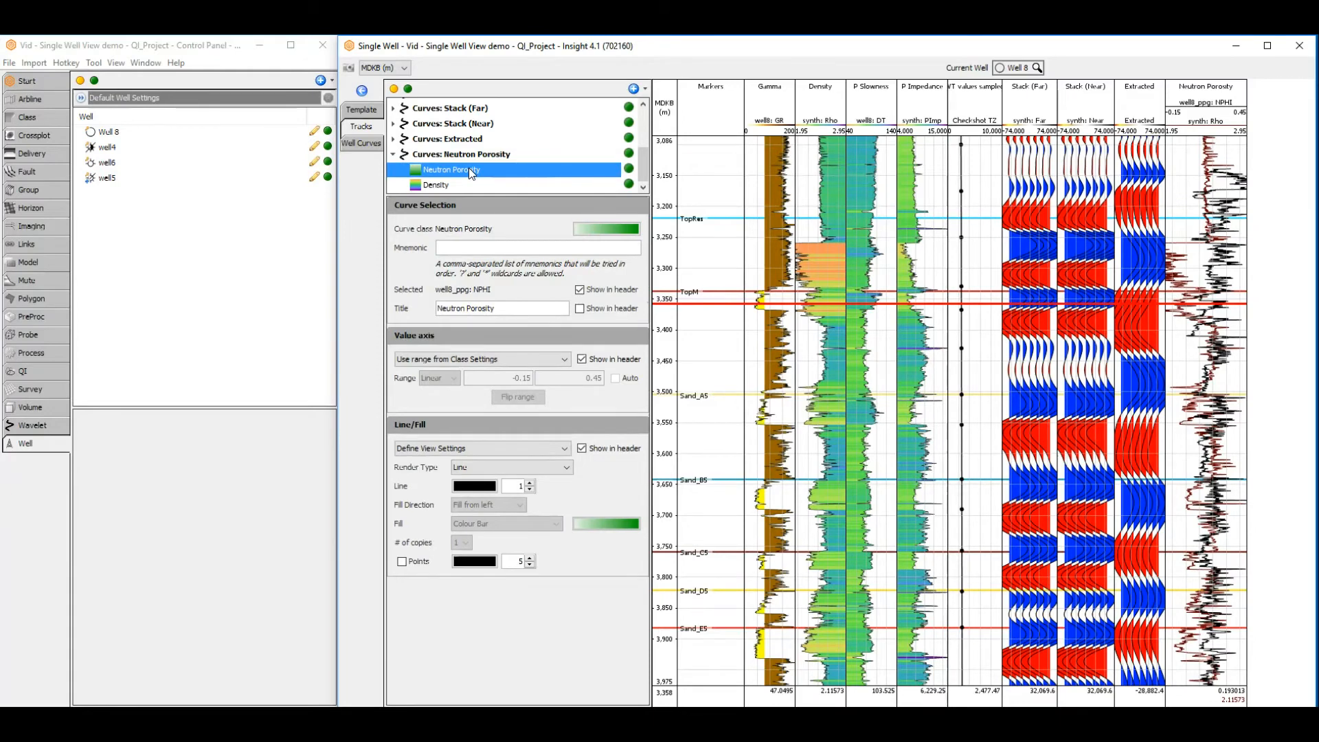
Define a reversed linear value range for the Neutron Porosity curve, from 0.45 to -0.15.
{"action": "left_click", "coordinate": [505, 360]}
{"action": "left_click", "coordinate": [498, 385]}
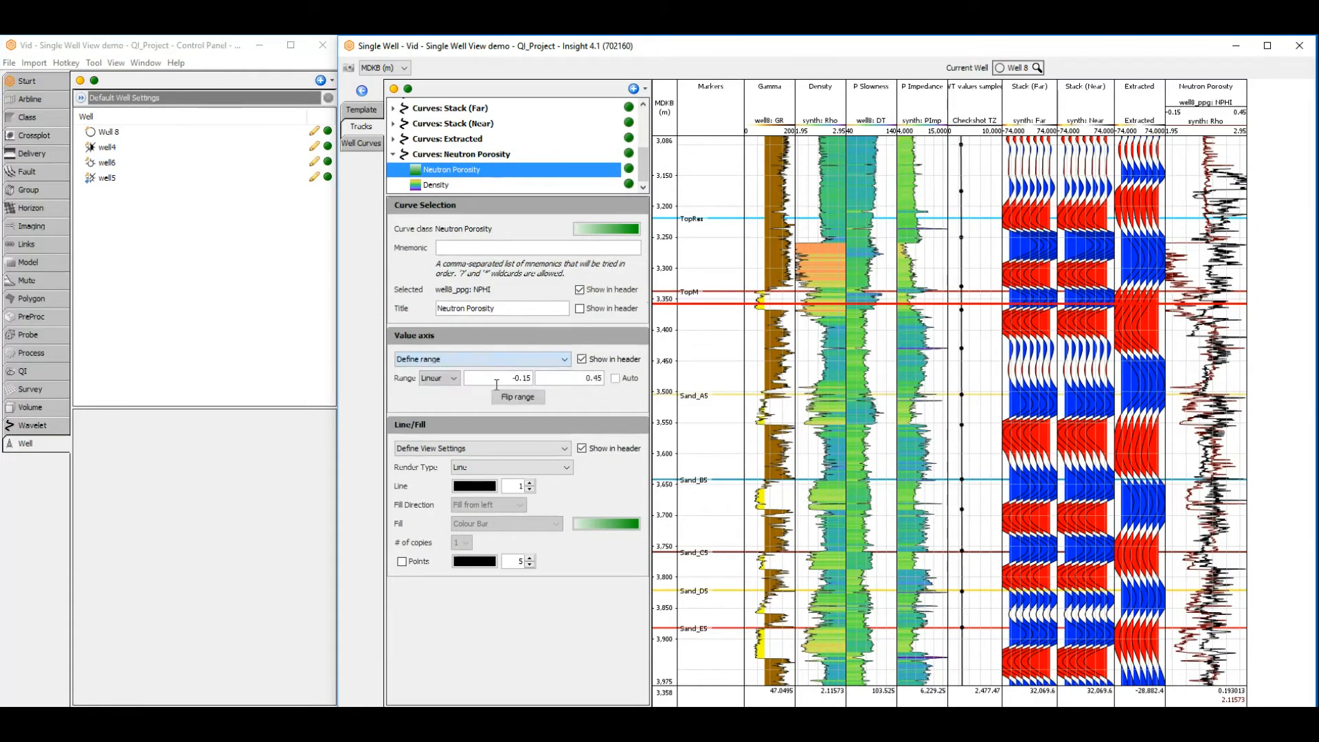
{"action": "left_click_drag", "start_coordinate": [496, 381], "coordinate": [573, 386]}
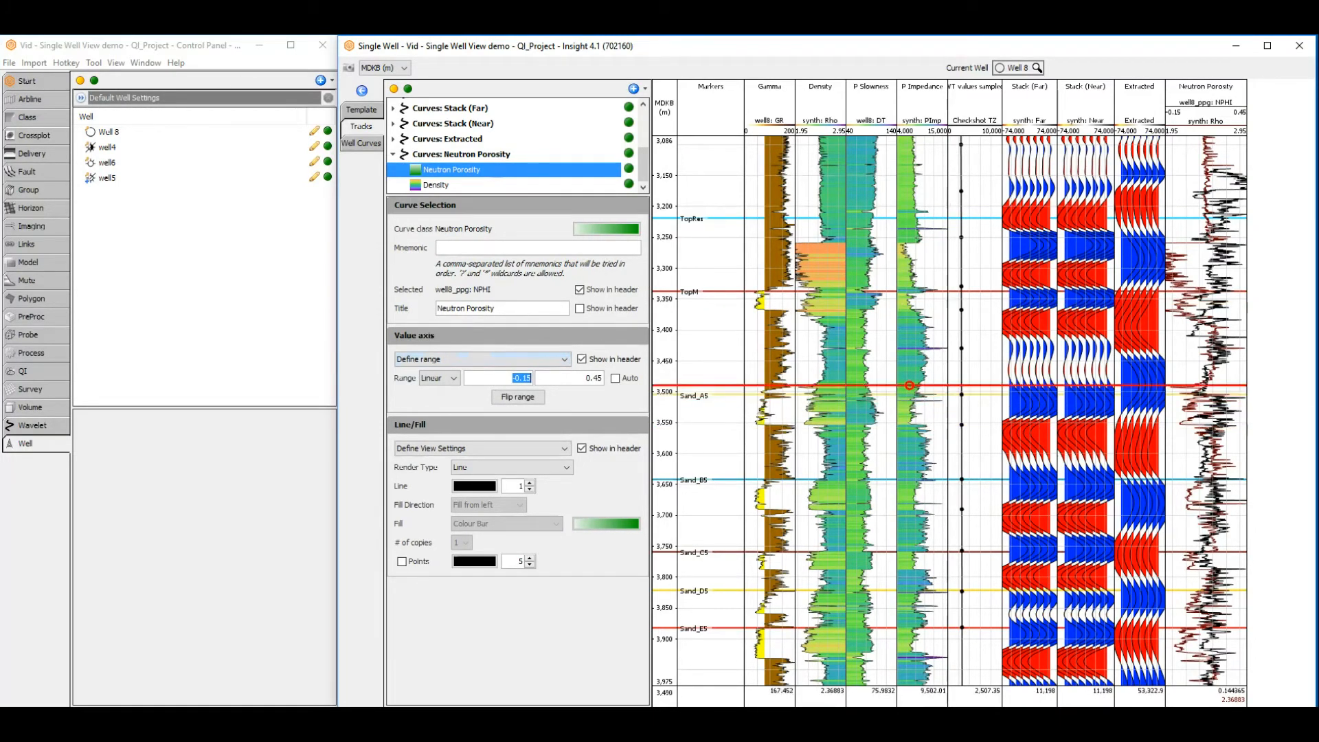
{"action": "type", "text": "0."}
{"action": "key", "text": "Tab"}
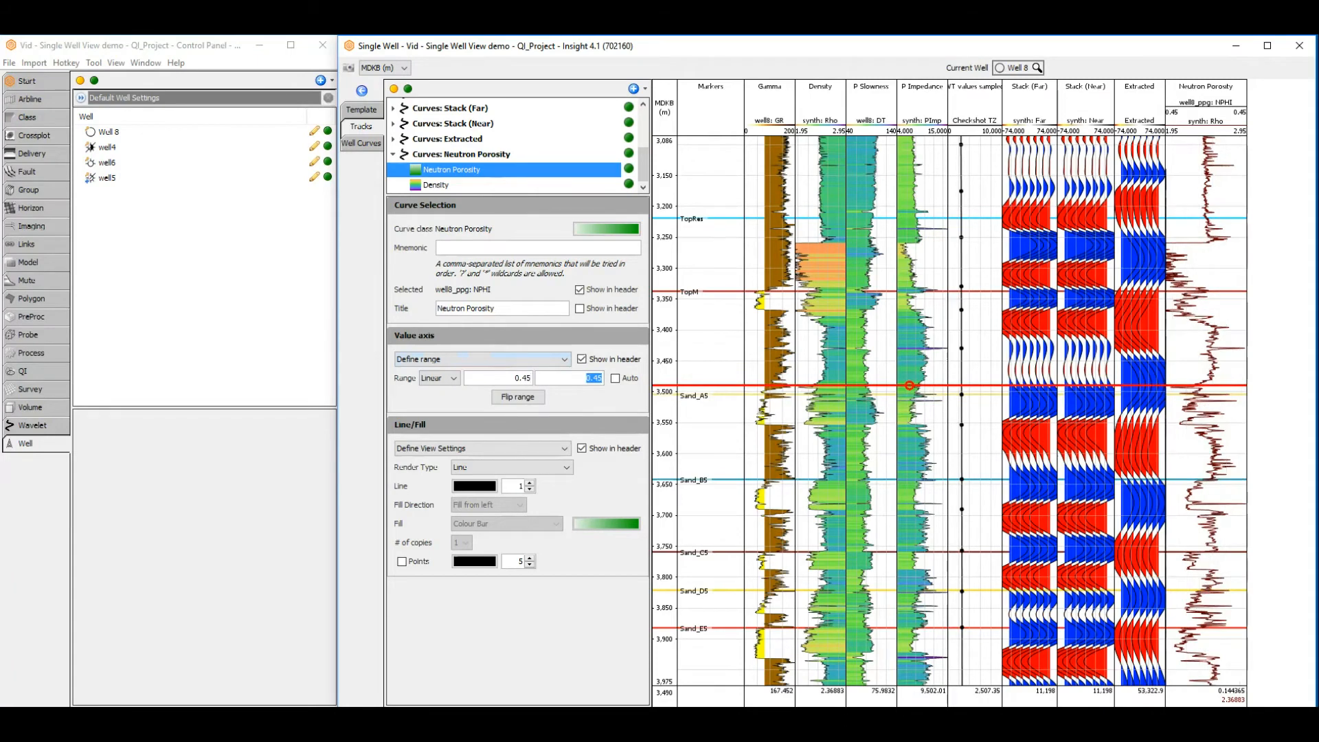
{"action": "type", "text": "-0"}
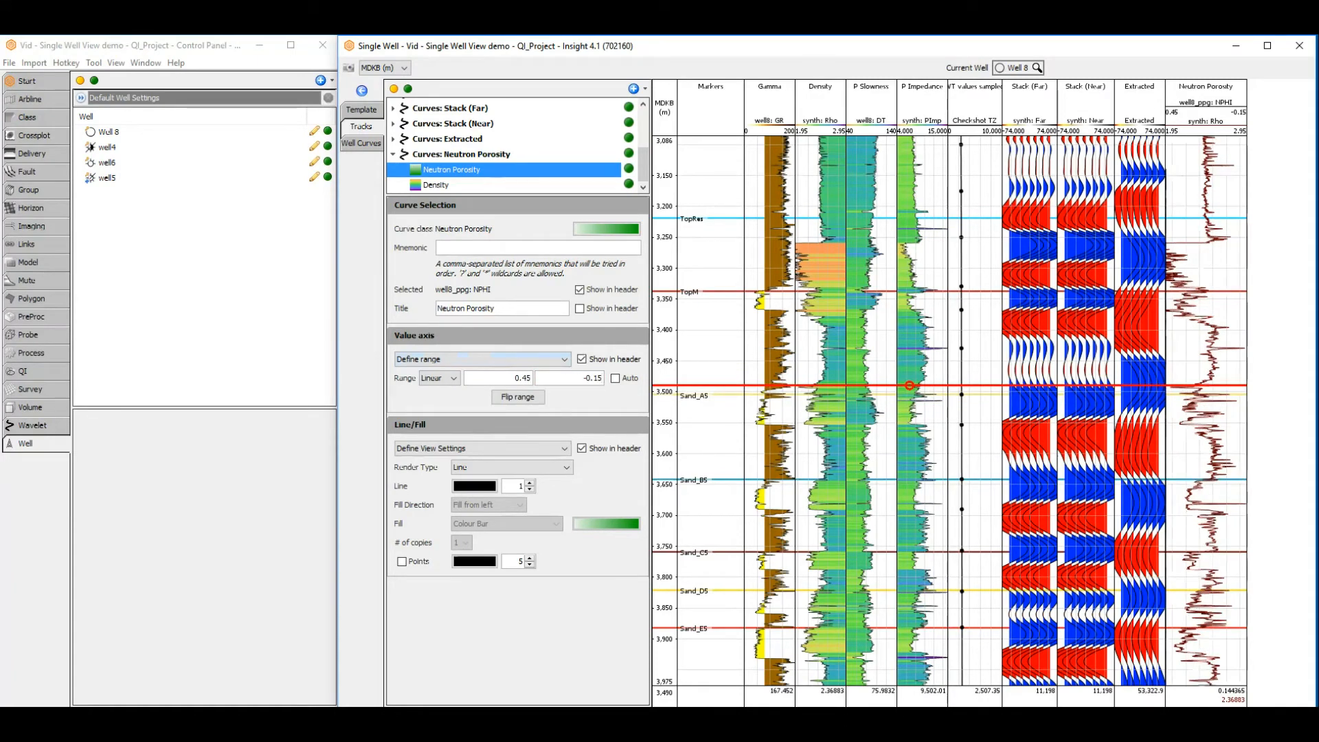
{"action": "key", "text": "Return"}
Add a fill between curves to the Neutron Porosity track.
{"action": "left_click", "coordinate": [455, 158]}
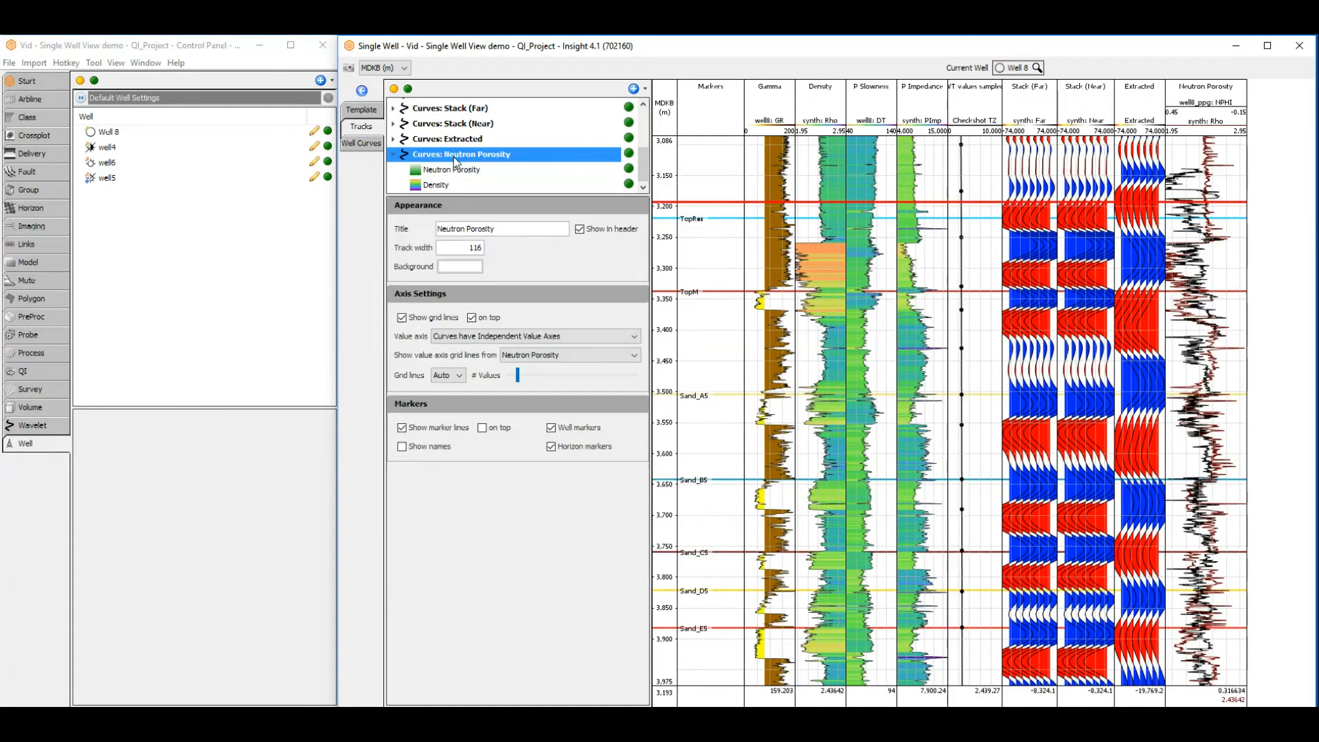
{"action": "right_click", "coordinate": [455, 158]}
{"action": "left_click", "coordinate": [496, 251]}
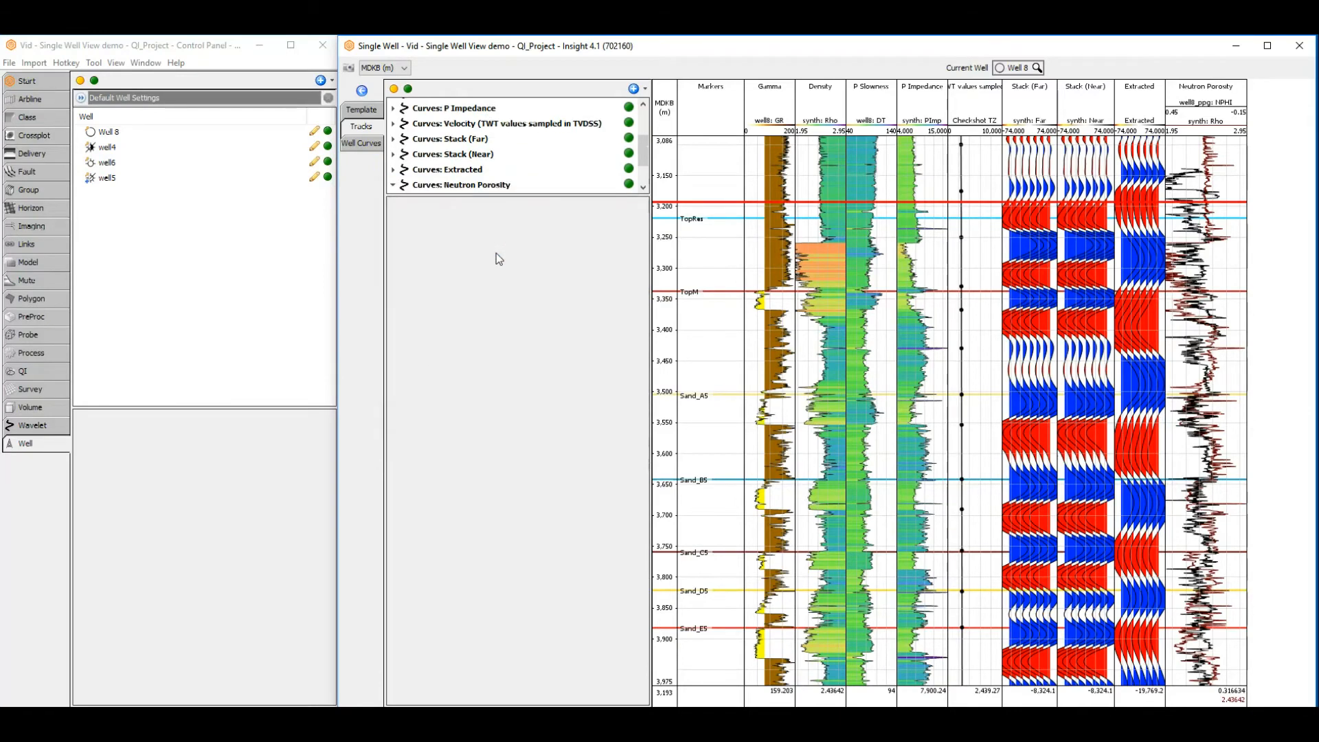
{"action": "left_click", "coordinate": [461, 184]}
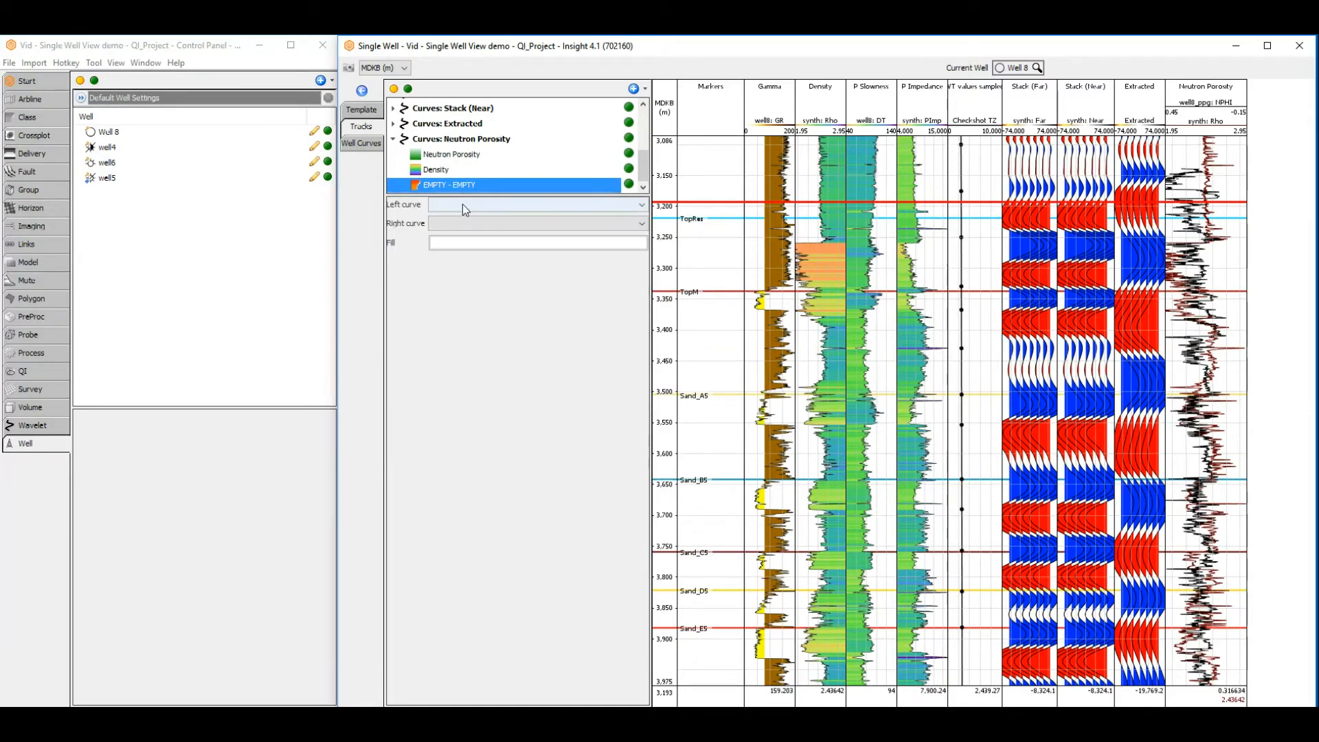
Set the fill's left curve to Density and right curve to Neutron Porosity, and colour it yellow.
{"action": "left_click", "coordinate": [463, 204]}
{"action": "left_click", "coordinate": [463, 238]}
{"action": "left_click", "coordinate": [458, 221]}
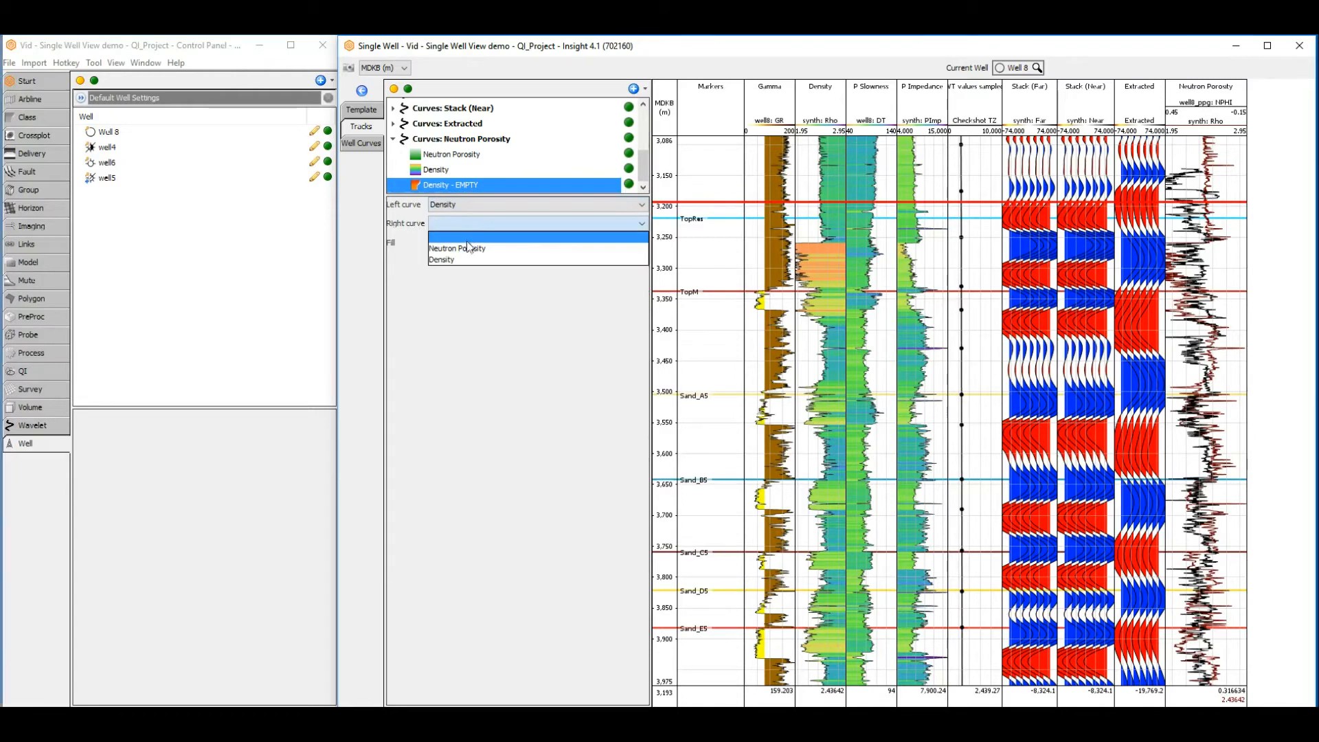
{"action": "left_click", "coordinate": [467, 246]}
{"action": "left_click", "coordinate": [473, 244]}
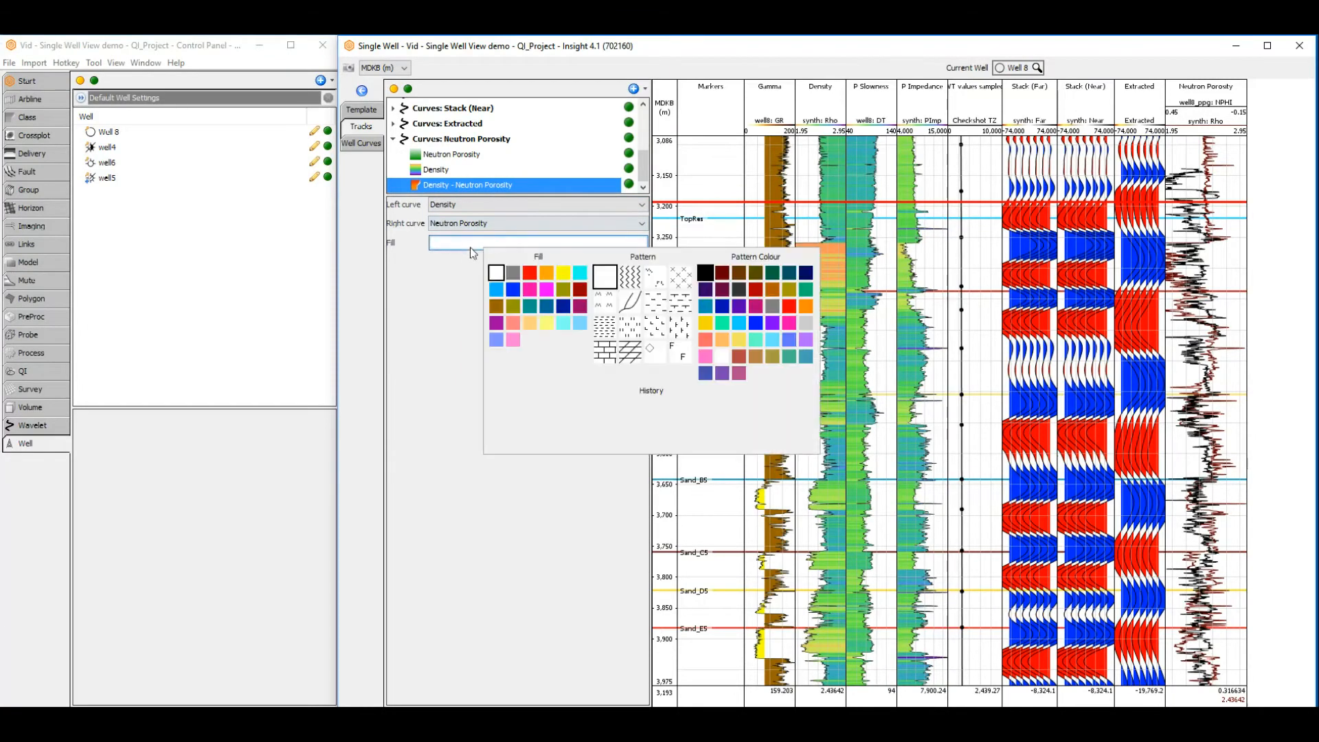
{"action": "left_click", "coordinate": [562, 273]}
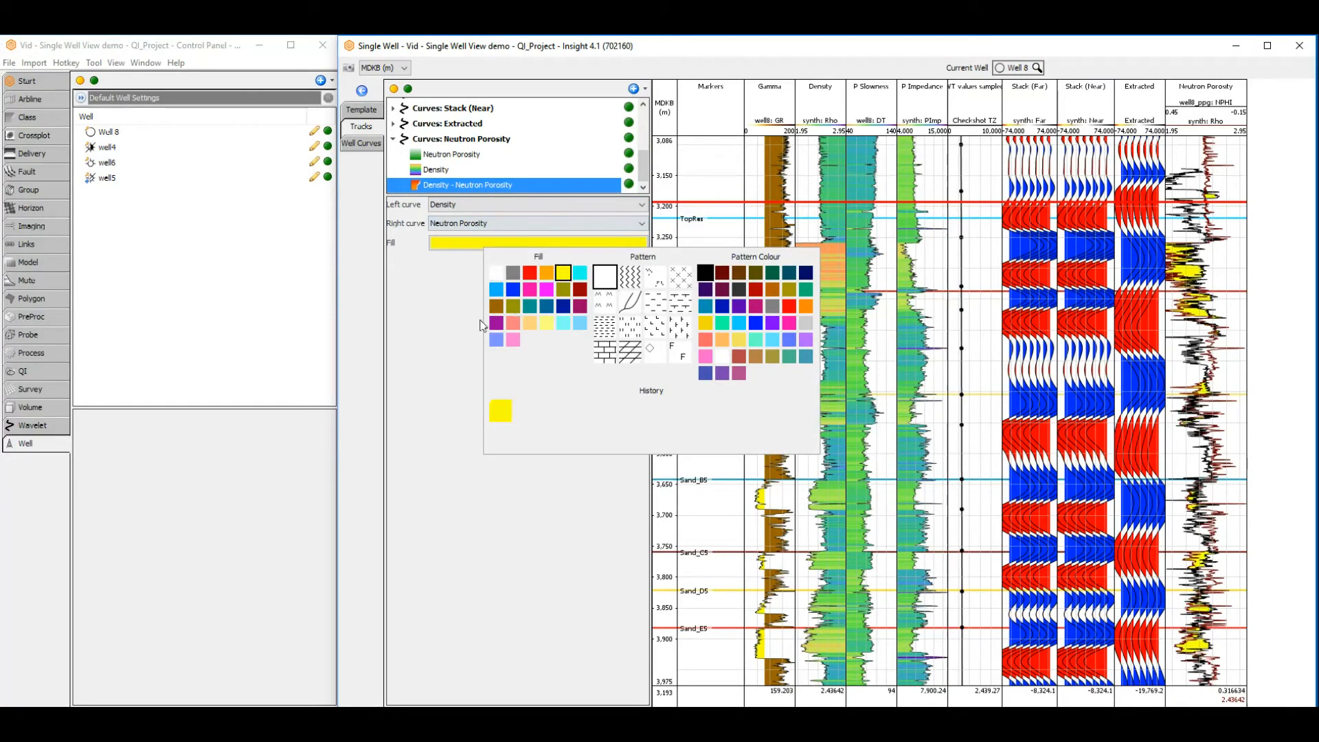
{"action": "left_click", "coordinate": [454, 343]}
In the Neutron Porosity track, colour the Neutron Porosity curve's line teal green and the Density curve's line red.
{"action": "left_click", "coordinate": [476, 155]}
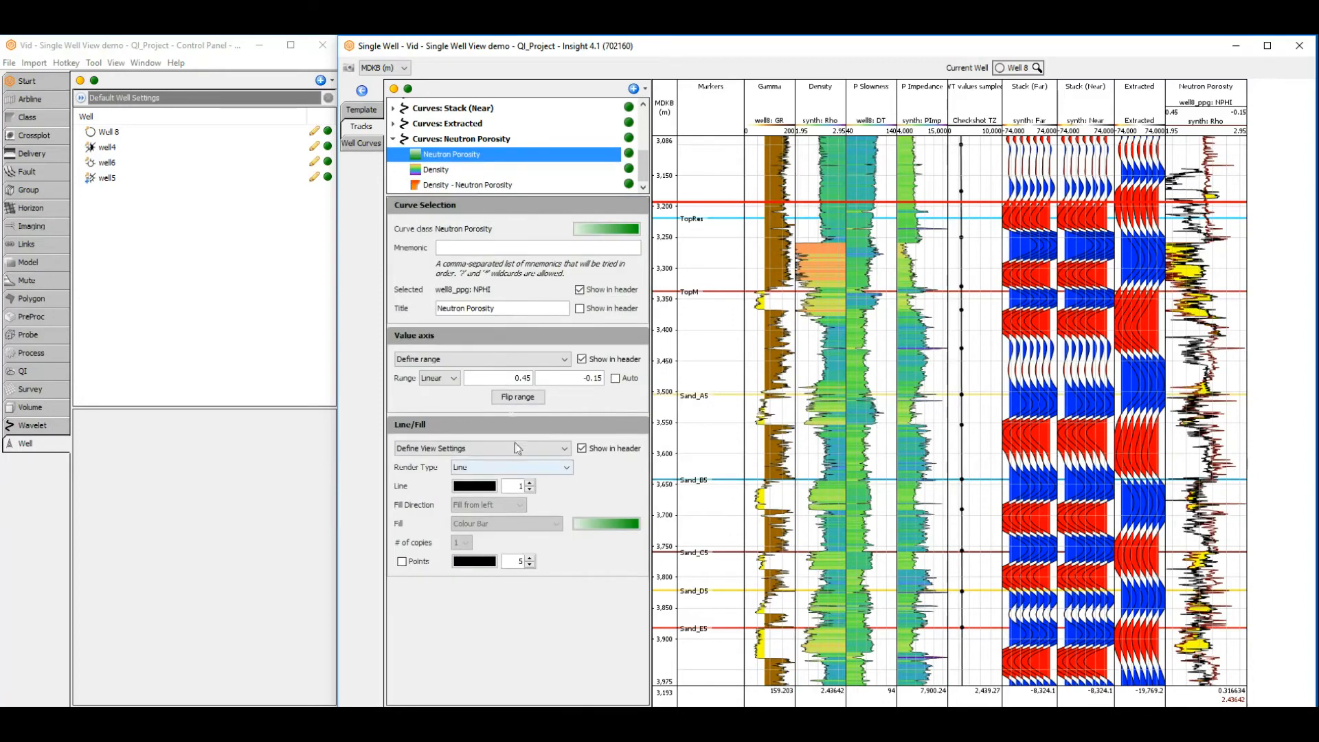
{"action": "left_click", "coordinate": [474, 486]}
{"action": "left_click", "coordinate": [554, 510]}
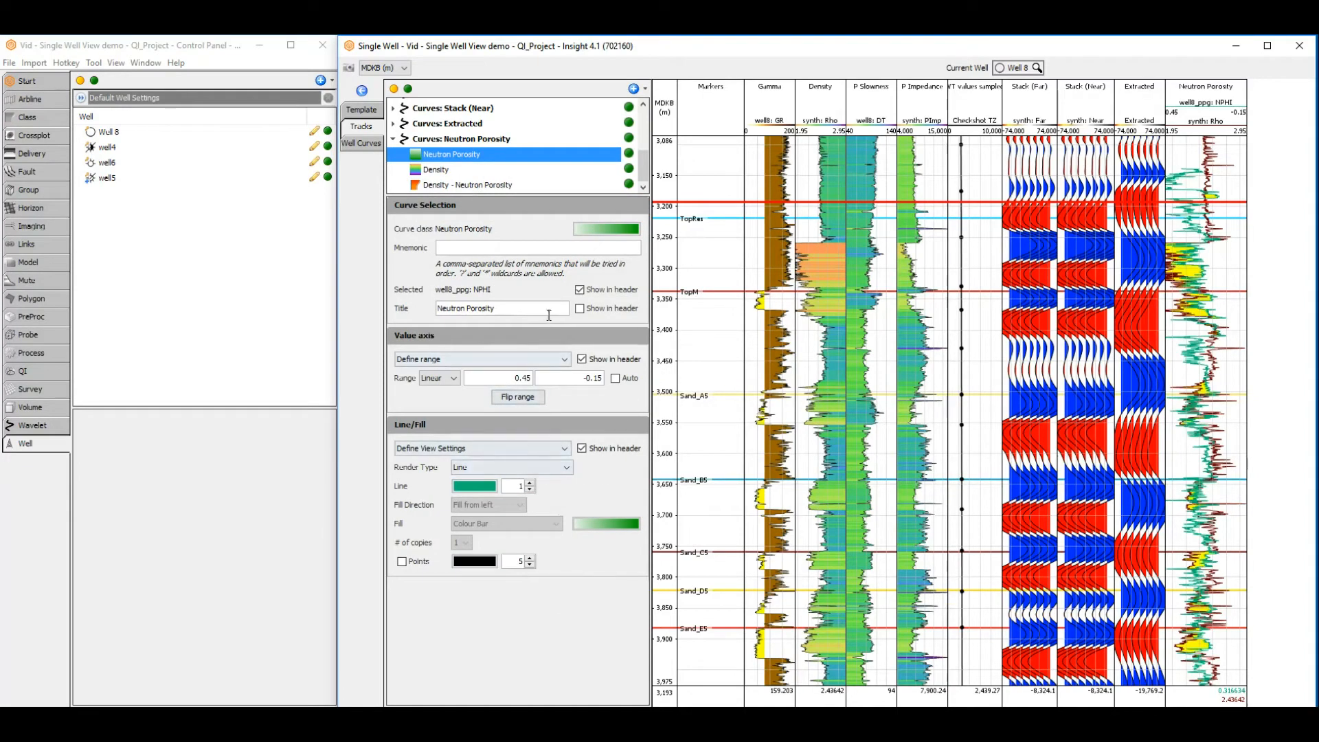
{"action": "left_click", "coordinate": [474, 170]}
{"action": "left_click", "coordinate": [475, 486]}
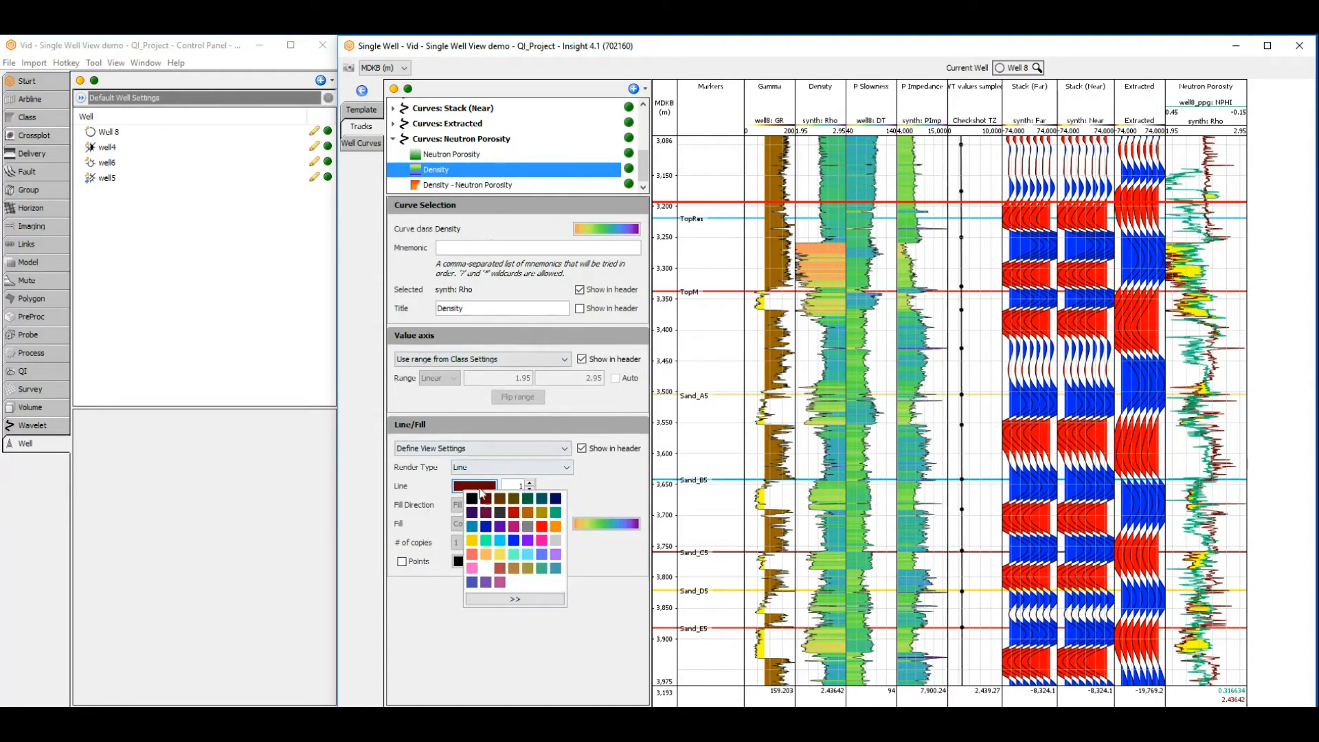
{"action": "left_click", "coordinate": [548, 530]}
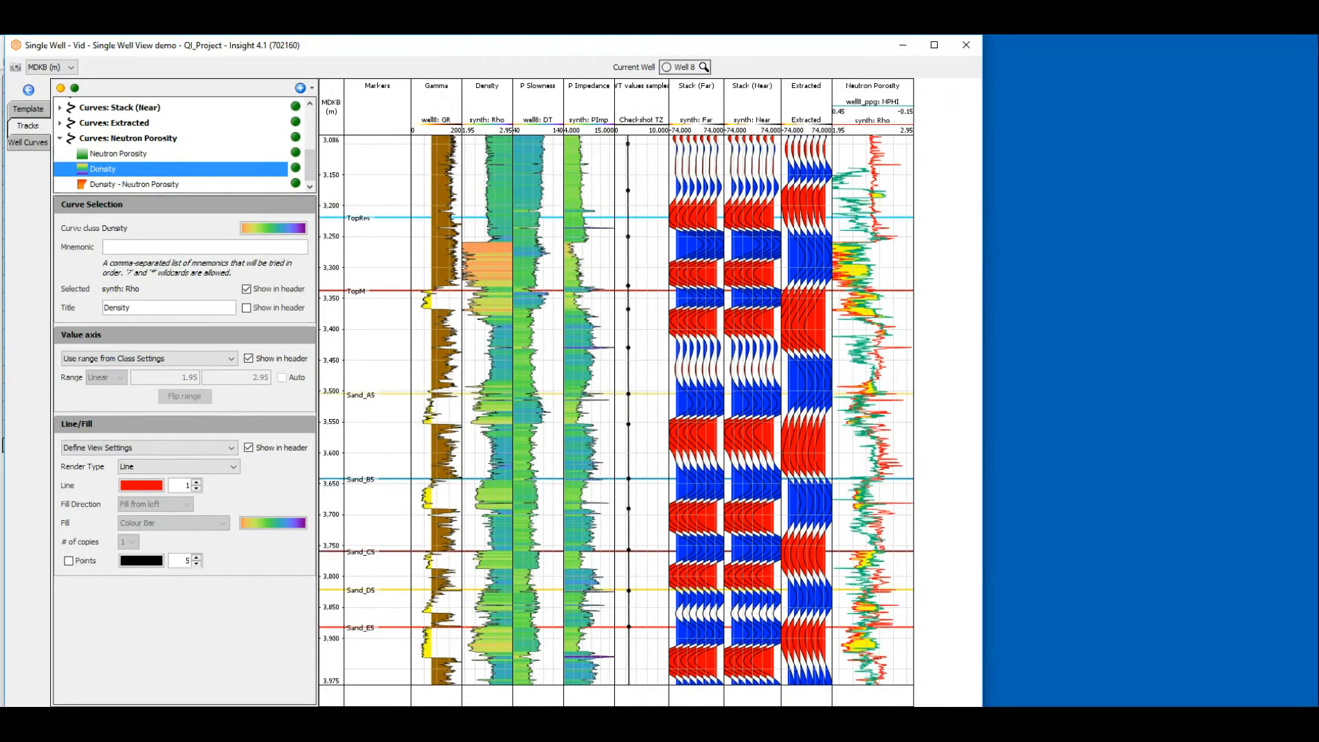
Widen the Single Well window and collapse the Neutron Porosity track in the track list.
{"action": "left_click_drag", "start_coordinate": [984, 703], "coordinate": [1311, 691]}
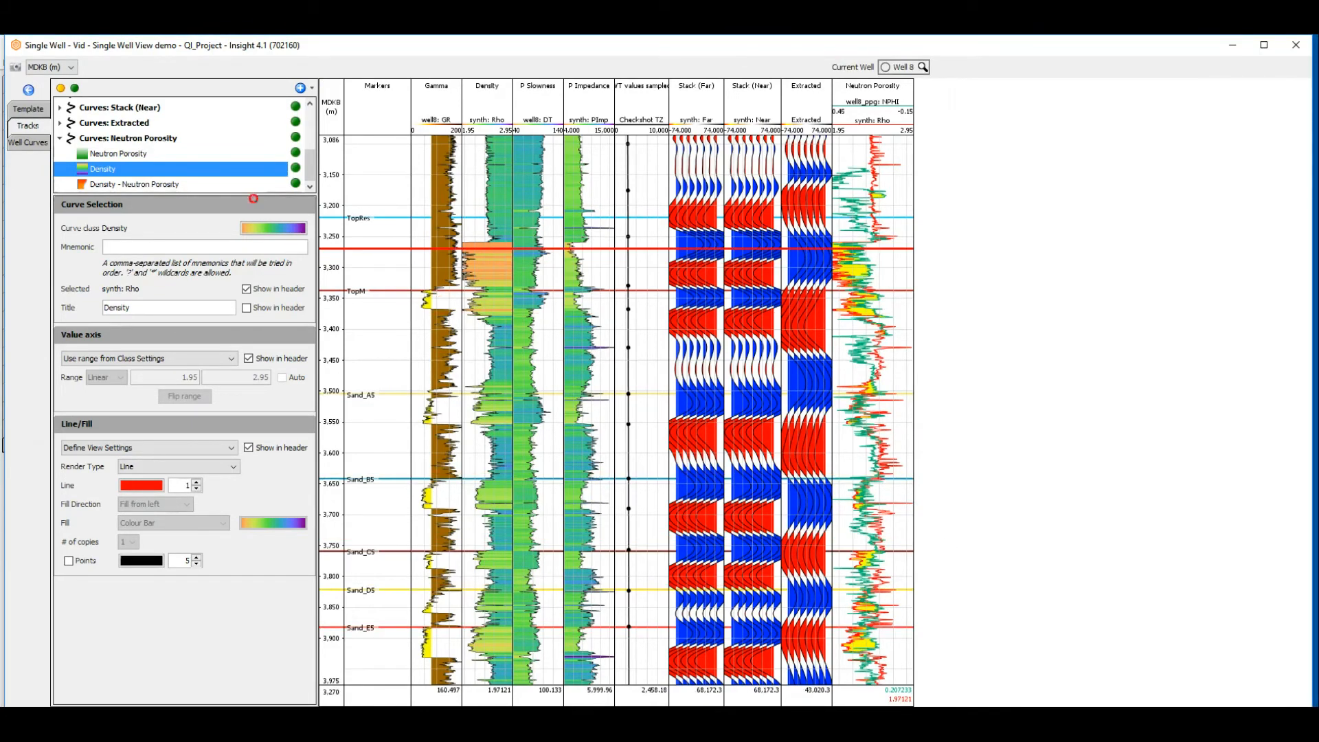
{"action": "left_click", "coordinate": [61, 140]}
Add the Resistivity curve well8_ppg: RESD as a new track after the Neutron Porosity track.
{"action": "left_click", "coordinate": [44, 143]}
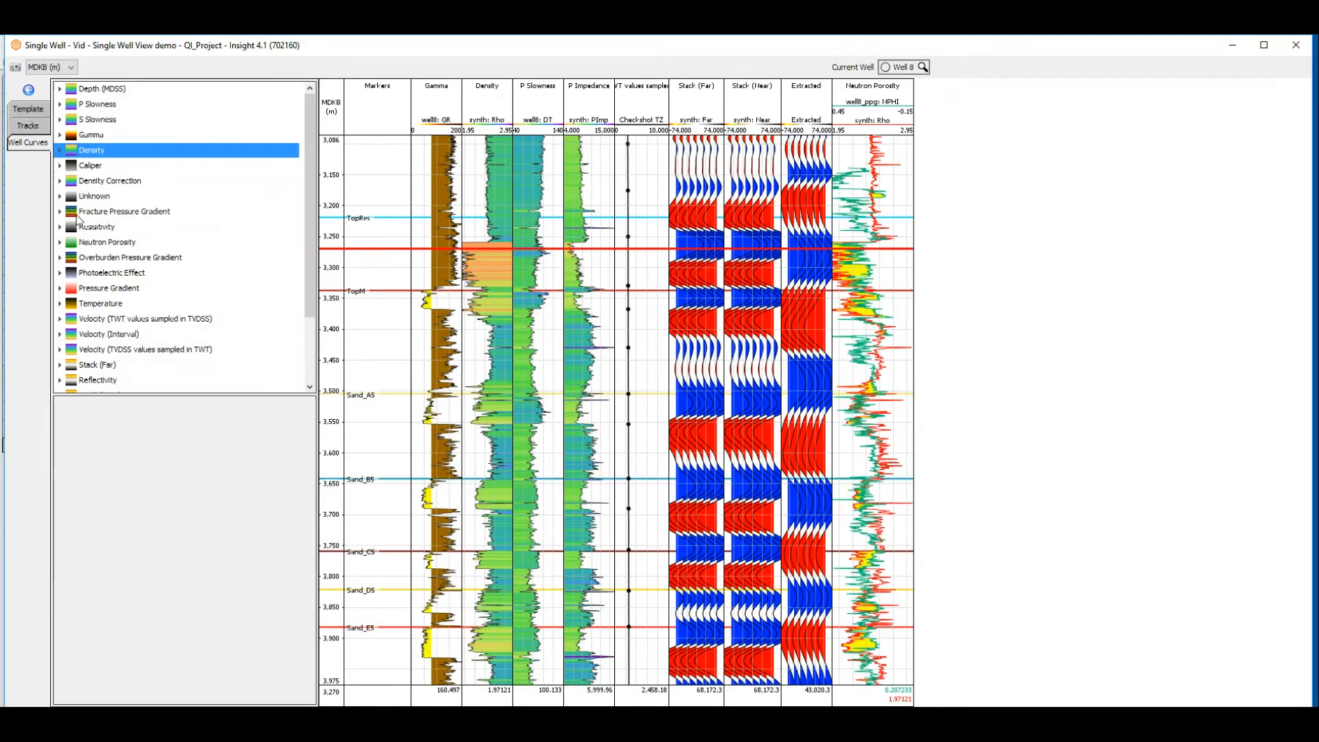
{"action": "double_click", "coordinate": [77, 248]}
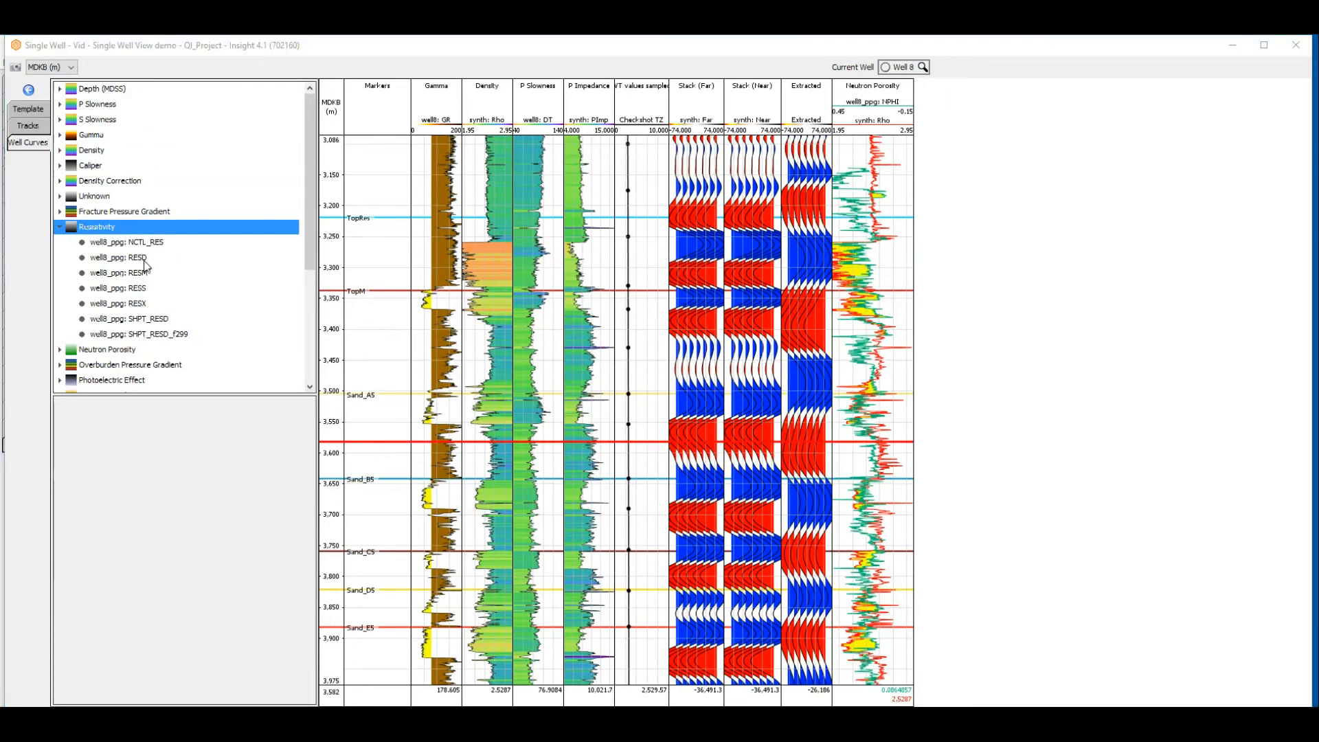
{"action": "left_click", "coordinate": [146, 266]}
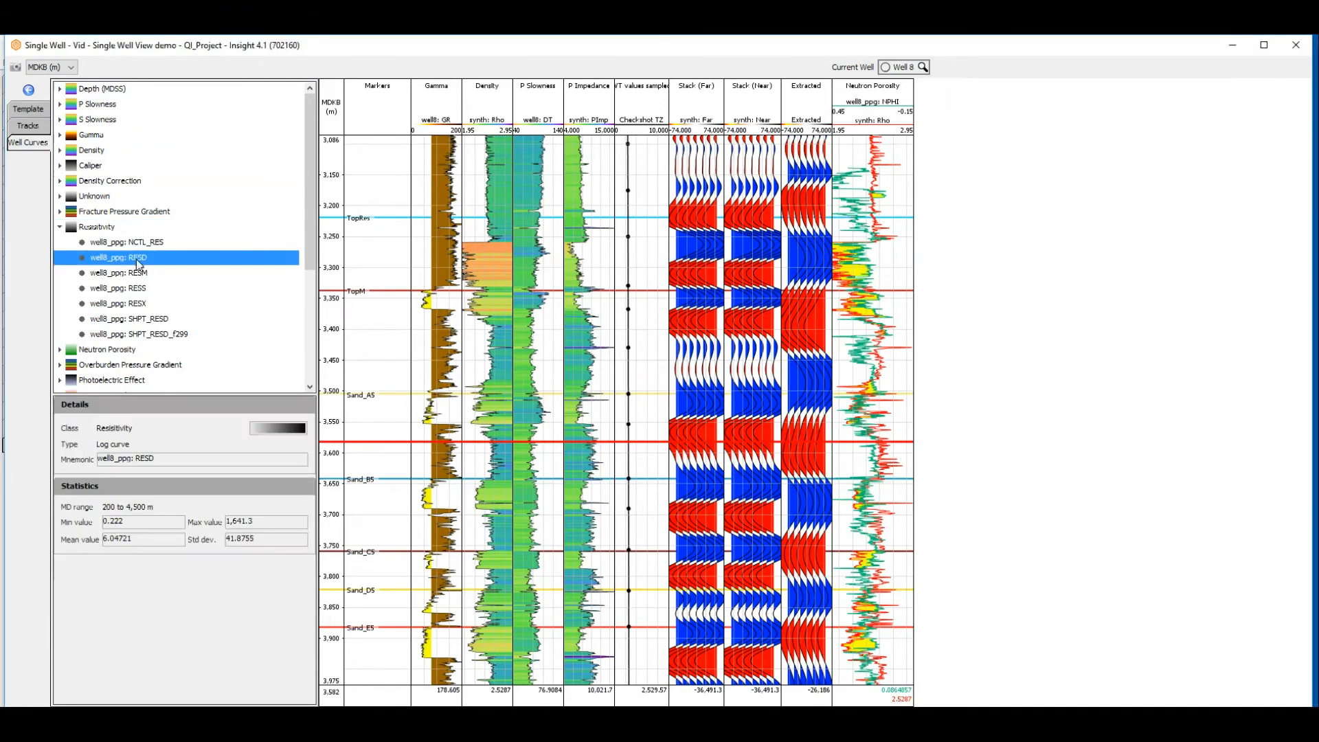
{"action": "left_click_drag", "start_coordinate": [145, 265], "coordinate": [828, 297]}
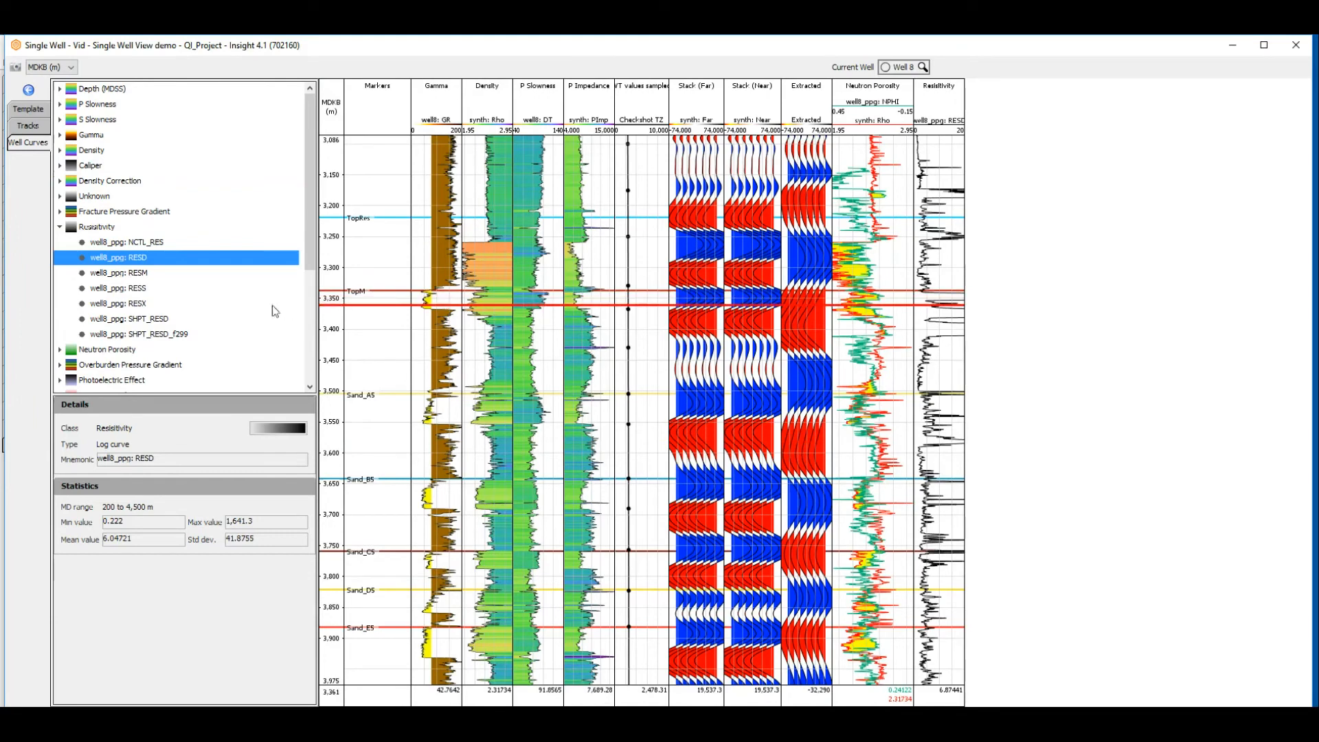
Add the well8_ppg: RESM and well8_ppg: RESX curves to the Resistivity track and widen the track to 94.
{"action": "left_click", "coordinate": [275, 273]}
{"action": "left_click_drag", "start_coordinate": [273, 280], "coordinate": [917, 300]}
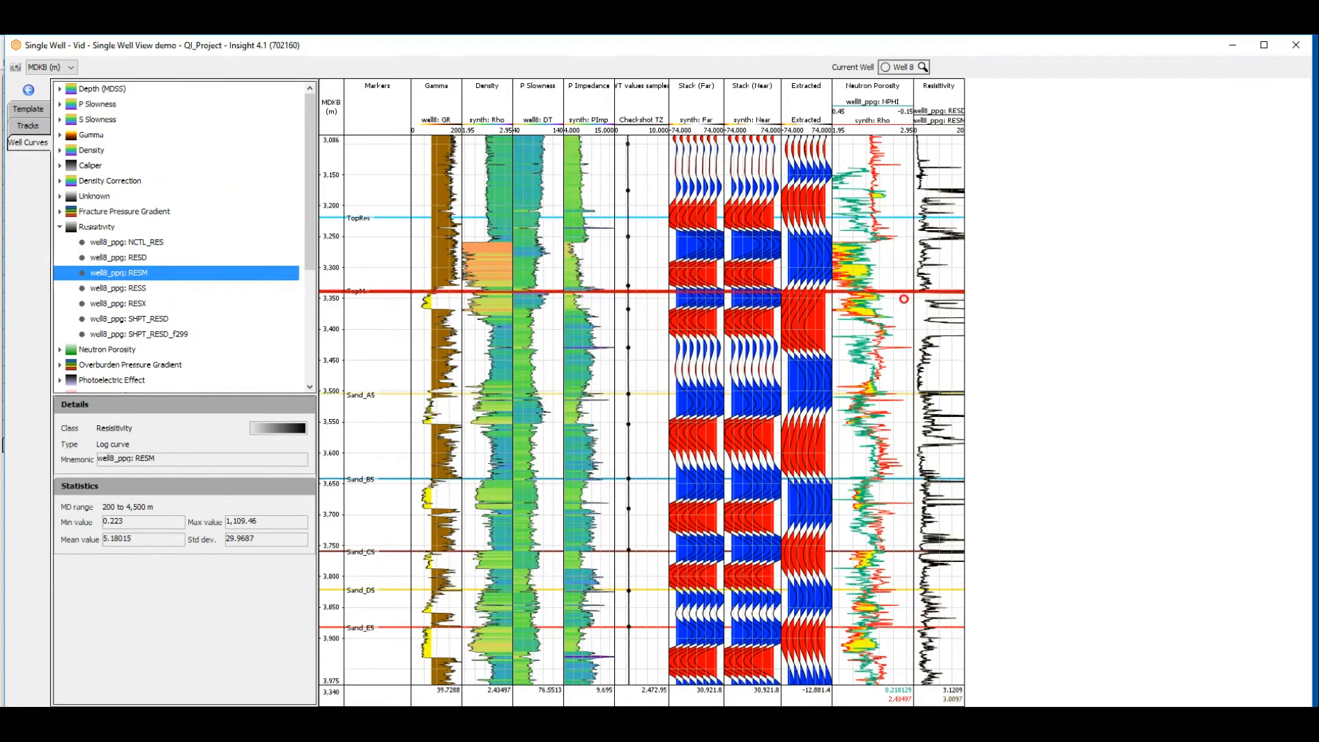
{"action": "right_click", "coordinate": [140, 306]}
{"action": "mouse_move", "coordinate": [196, 321]}
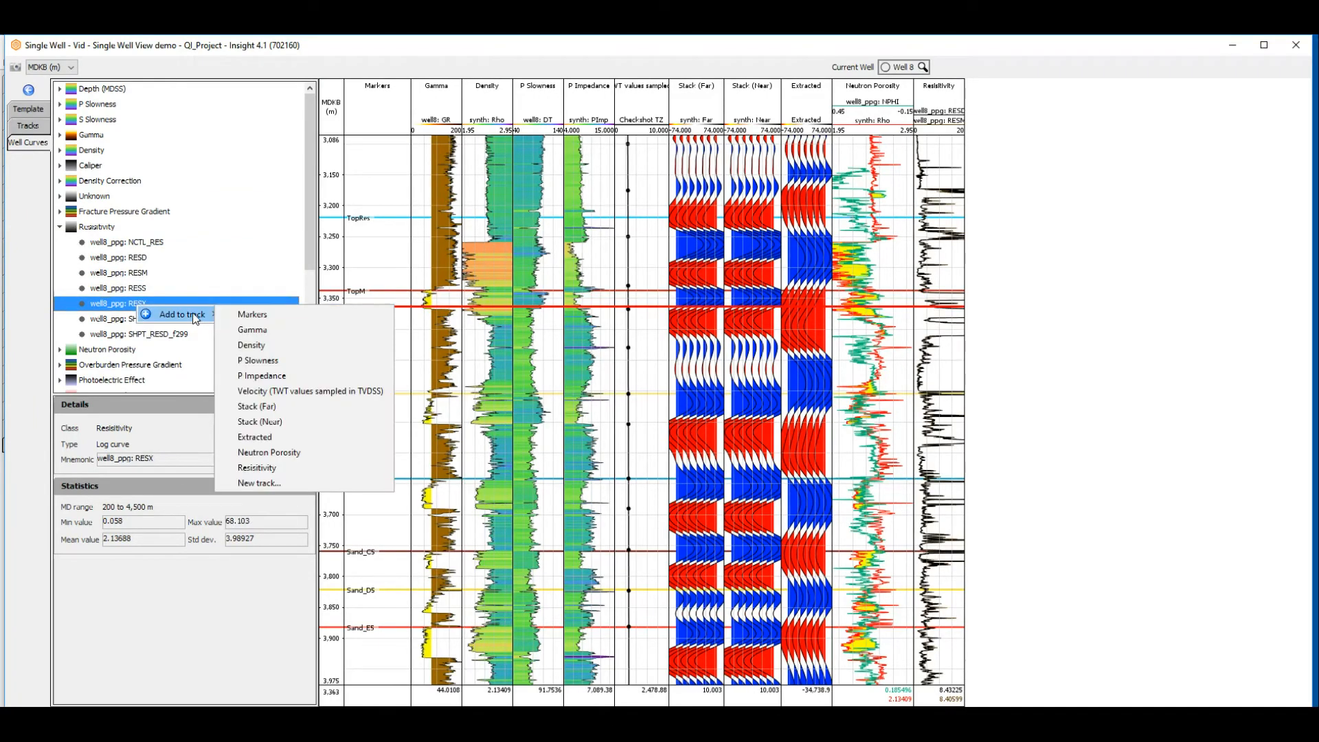
{"action": "left_click", "coordinate": [282, 469]}
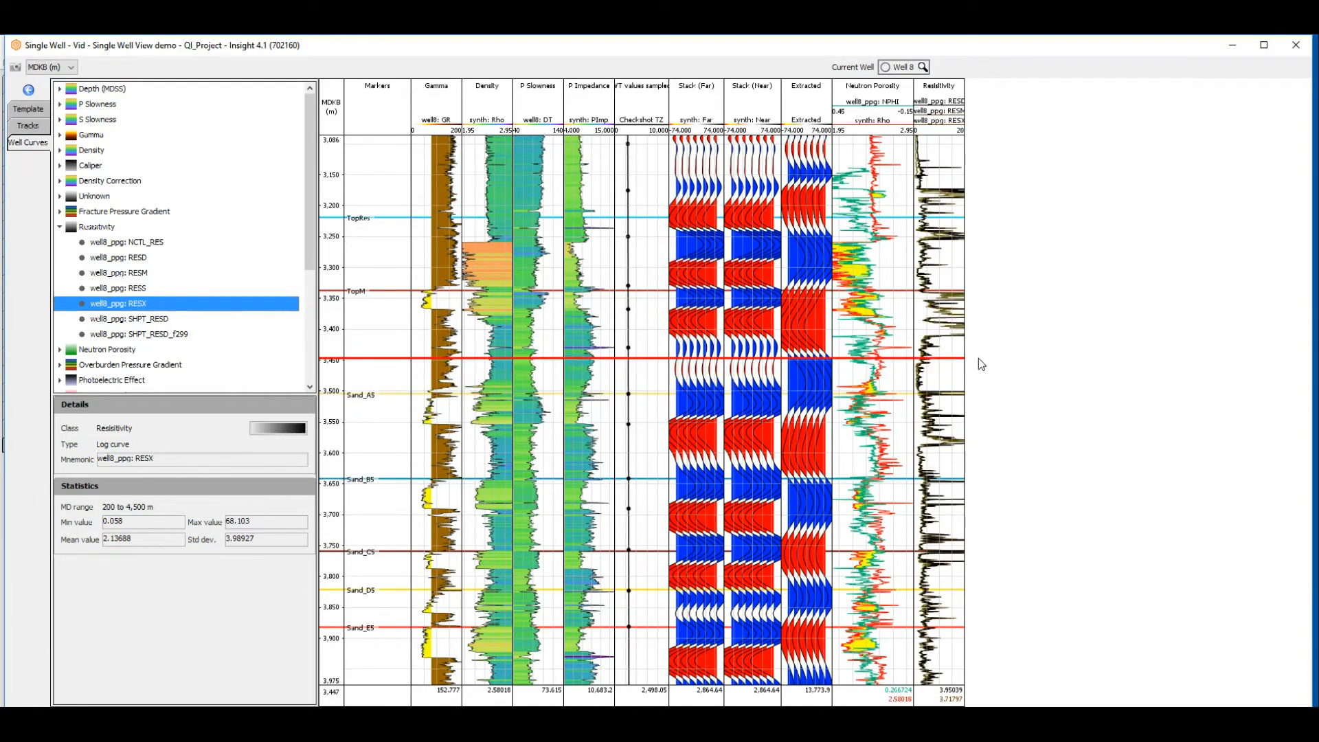
{"action": "left_click_drag", "start_coordinate": [965, 360], "coordinate": [982, 360]}
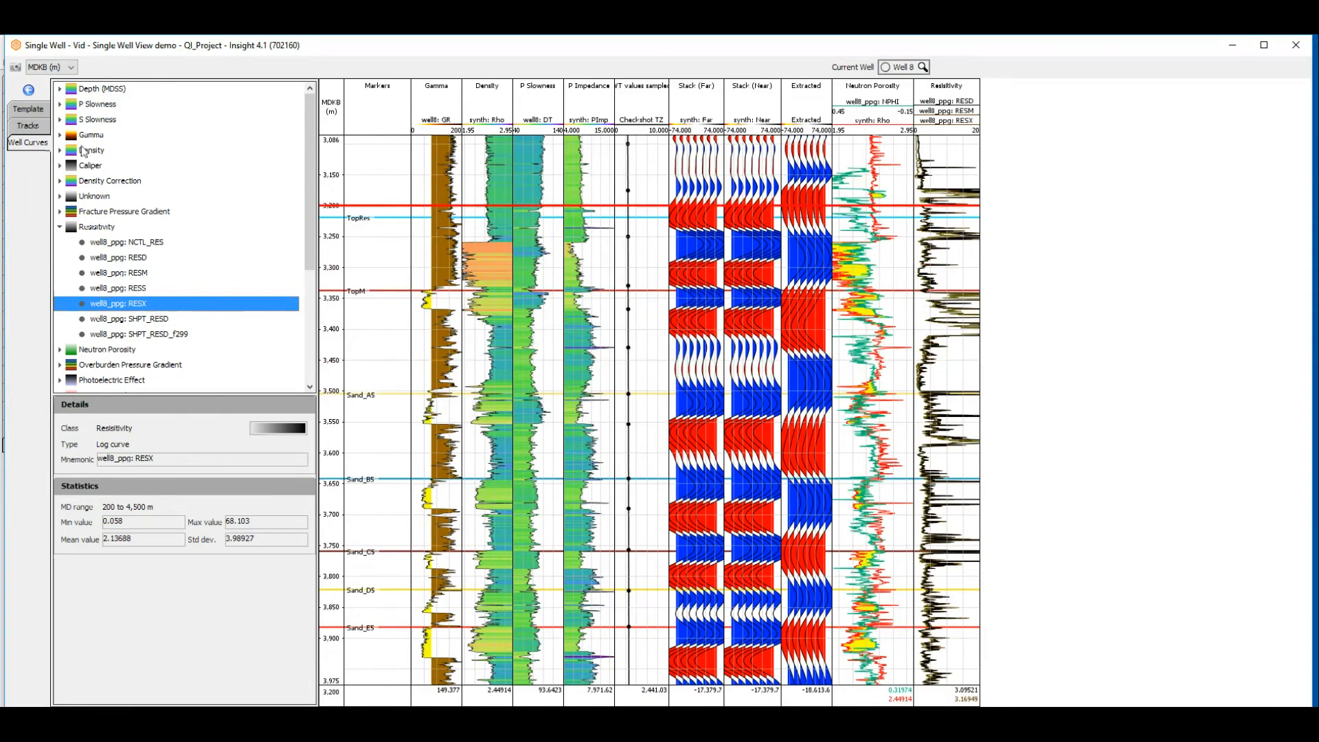
Give the Resistivity track's RESD curve a defined logarithmic range of 0 to 2,000 and a purple line.
{"action": "left_click", "coordinate": [35, 126]}
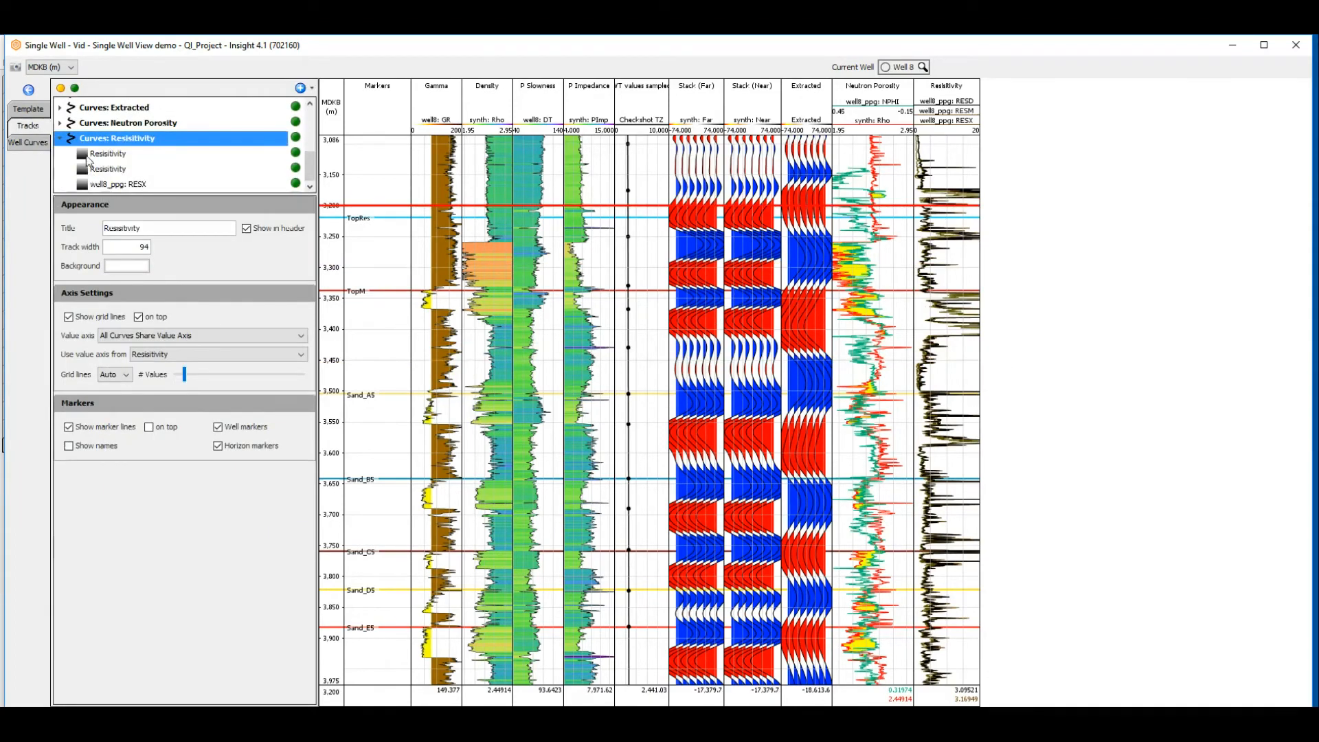
{"action": "left_click", "coordinate": [96, 153]}
{"action": "left_click", "coordinate": [113, 358]}
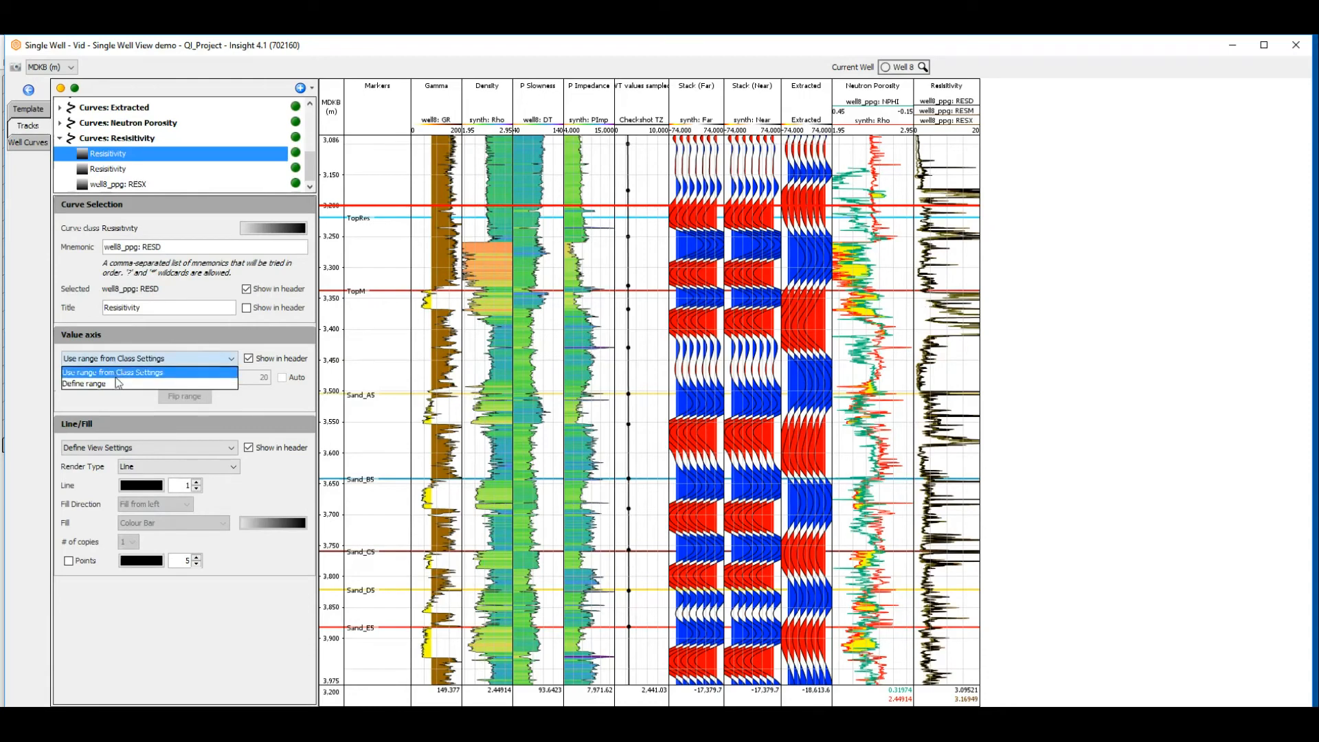
{"action": "left_click", "coordinate": [89, 377]}
{"action": "left_click", "coordinate": [115, 380]}
{"action": "left_click", "coordinate": [94, 402]}
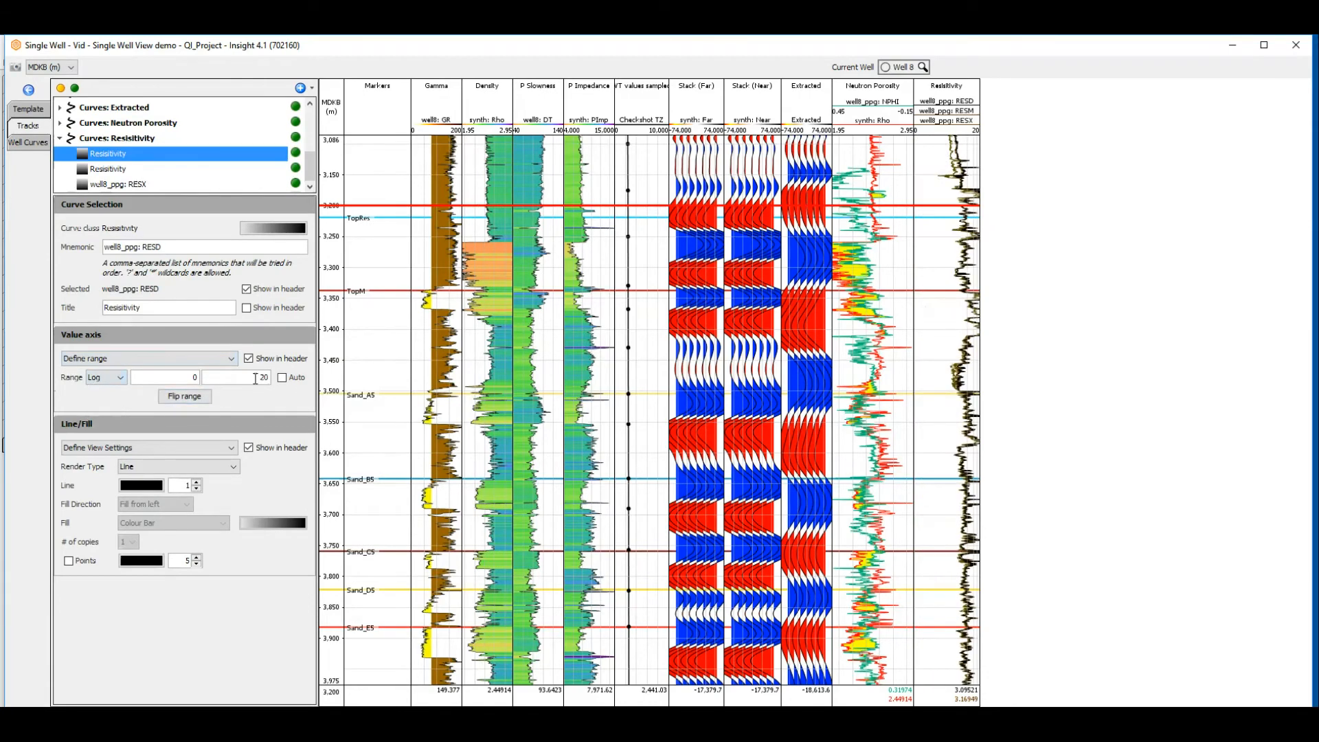
{"action": "type", "text": "00"}
{"action": "key", "text": "Return"}
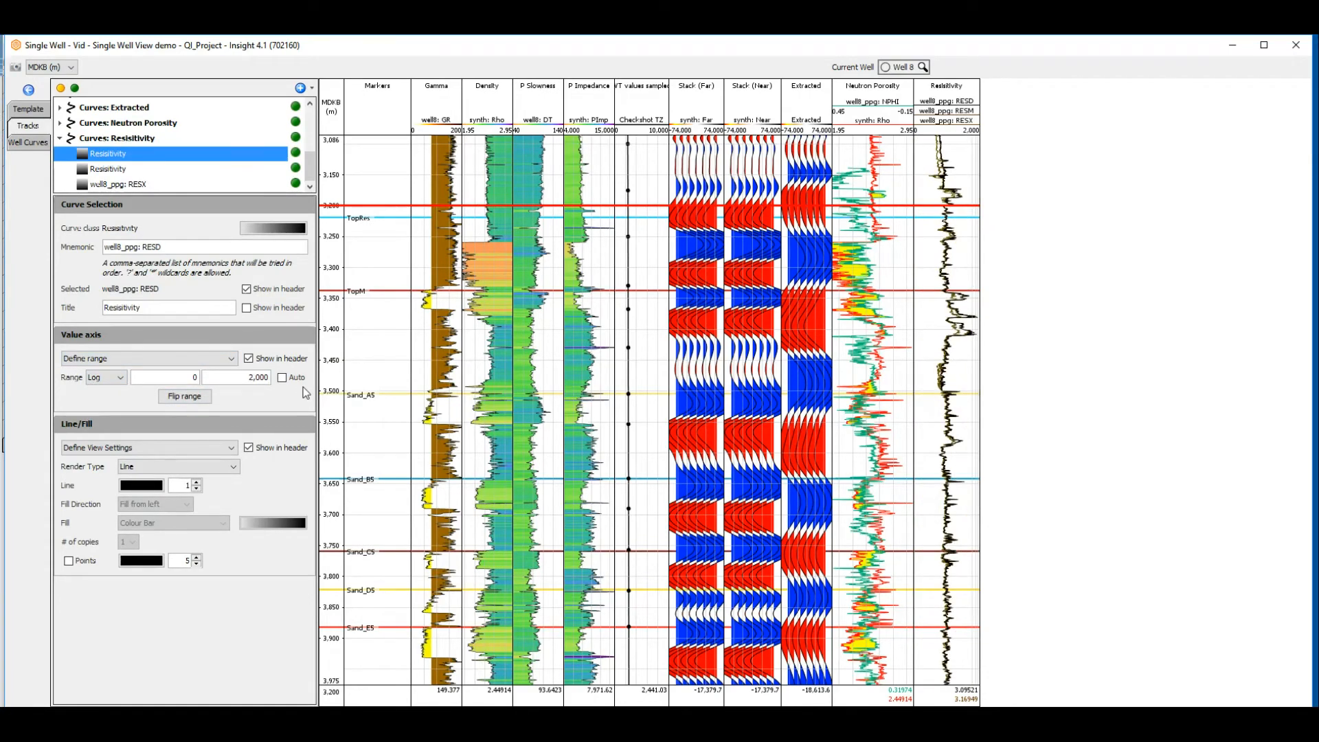
{"action": "left_click", "coordinate": [145, 493]}
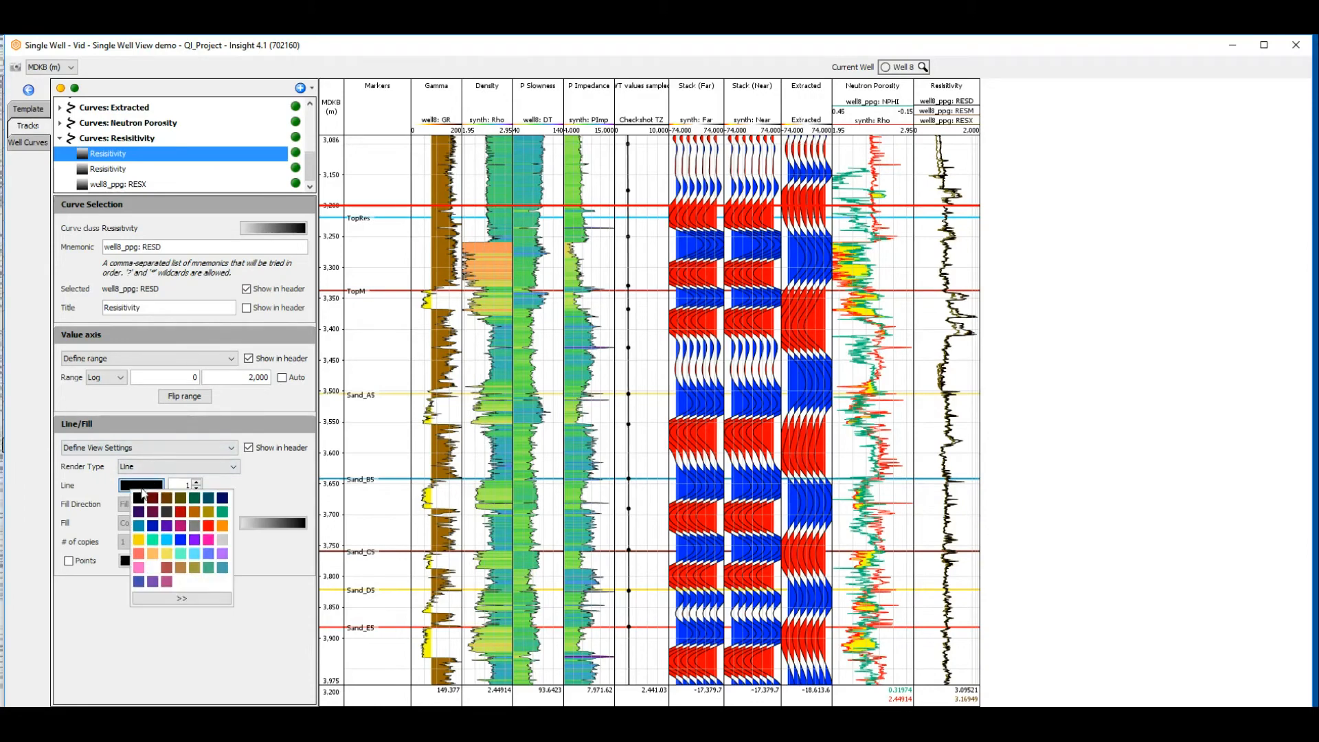
{"action": "left_click", "coordinate": [173, 528]}
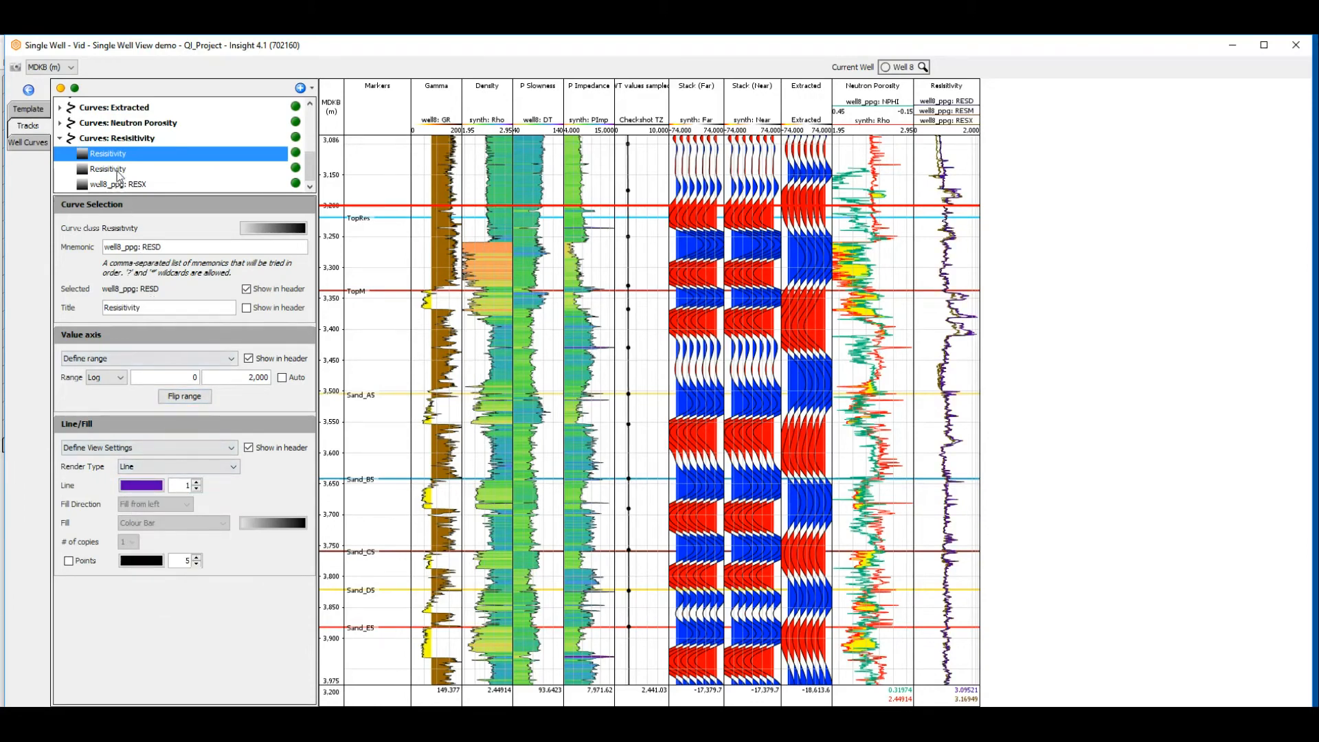
Give the Resistivity track's RESM curve a defined range of 0 to 2,000 and a red line.
{"action": "left_click", "coordinate": [114, 169]}
{"action": "left_click", "coordinate": [171, 358]}
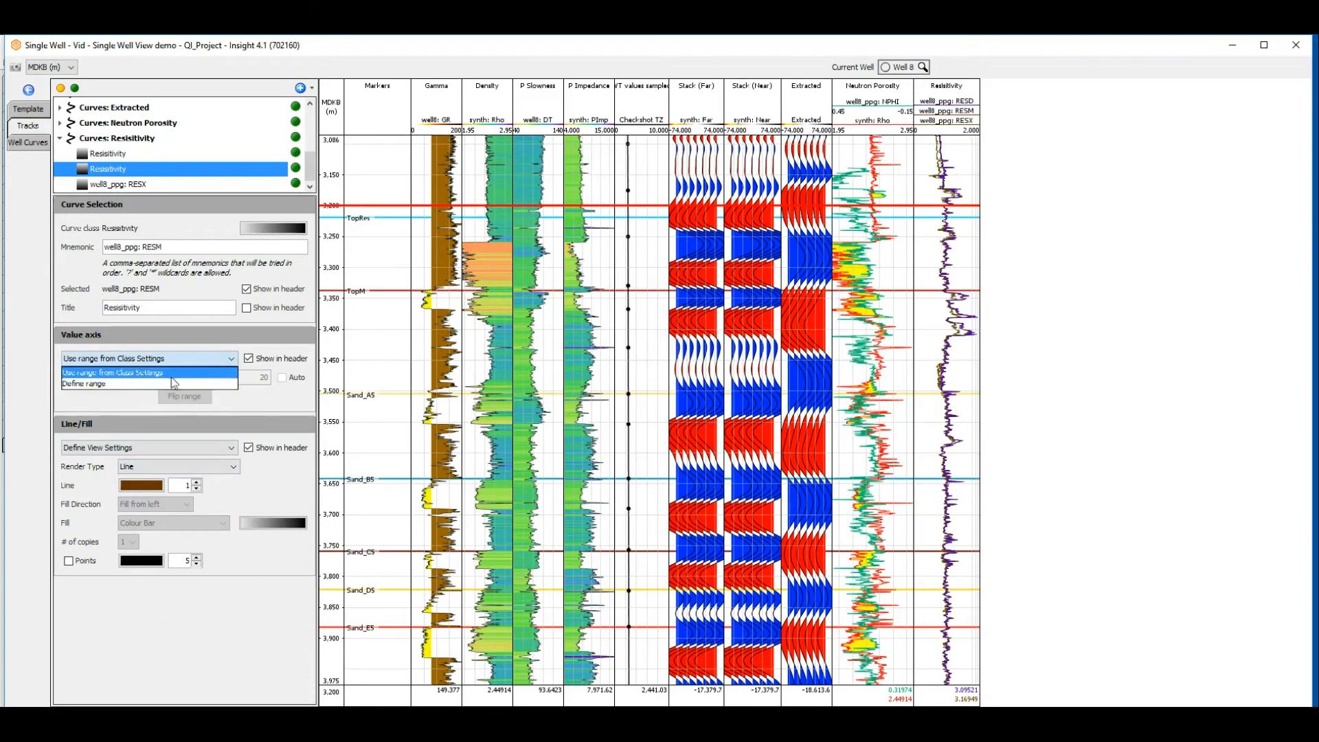
{"action": "left_click", "coordinate": [173, 384]}
{"action": "double_click", "coordinate": [264, 378]}
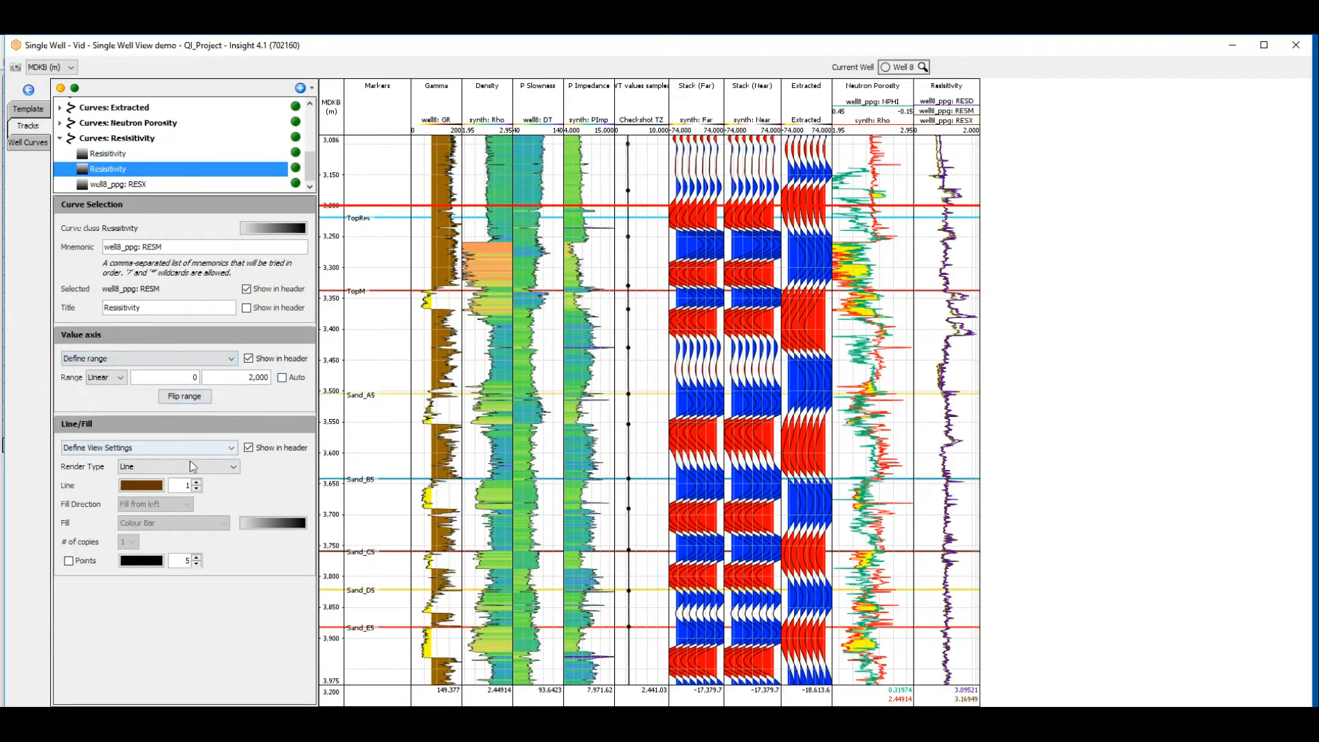
{"action": "left_click", "coordinate": [145, 486]}
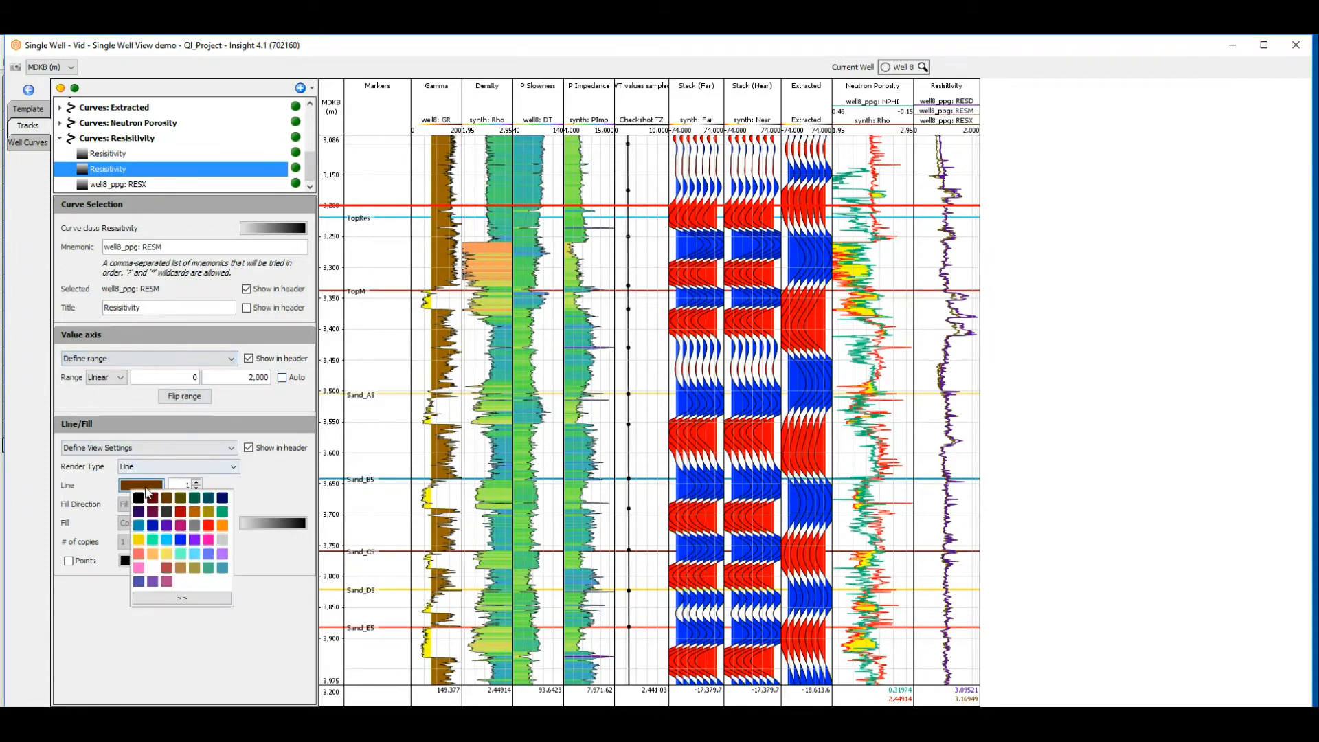
{"action": "left_click", "coordinate": [208, 528]}
Give the Resistivity track's RESX curve a defined range of 0 to 2,000 and a blue line.
{"action": "left_click", "coordinate": [145, 184]}
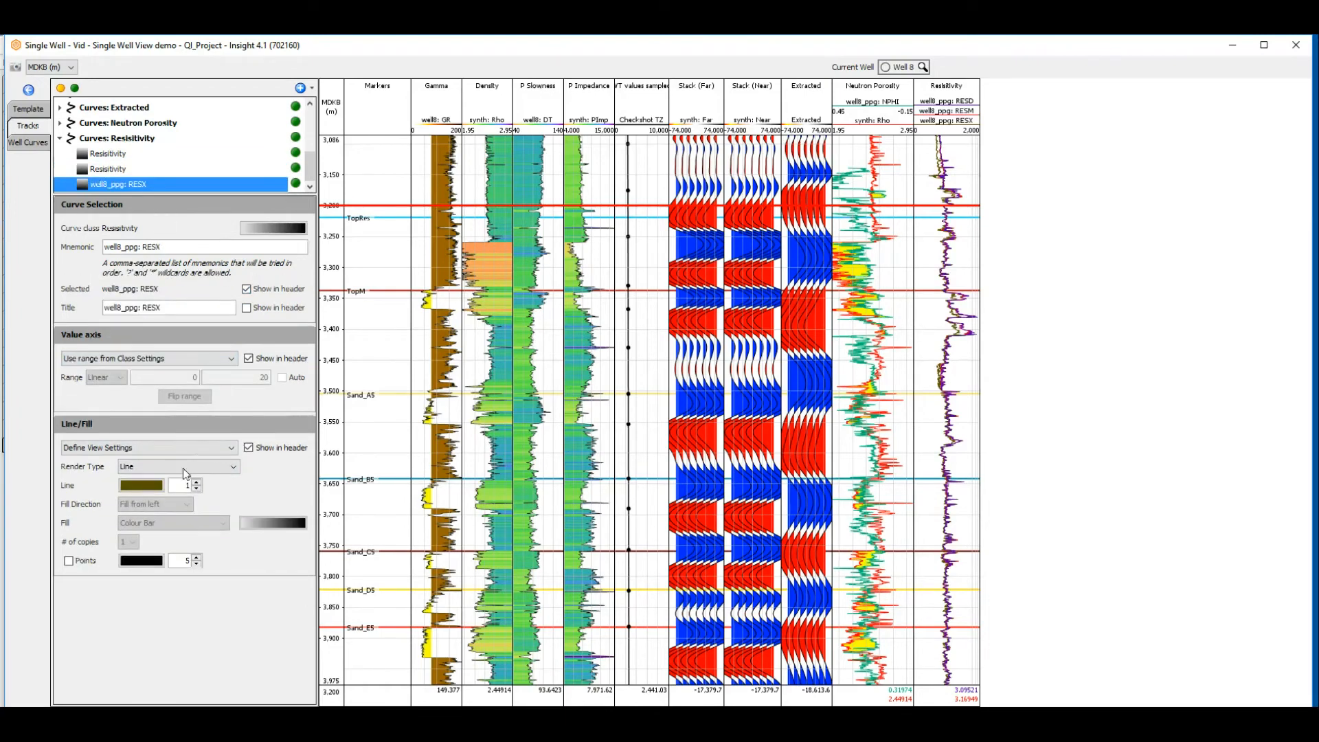
{"action": "left_click", "coordinate": [204, 362]}
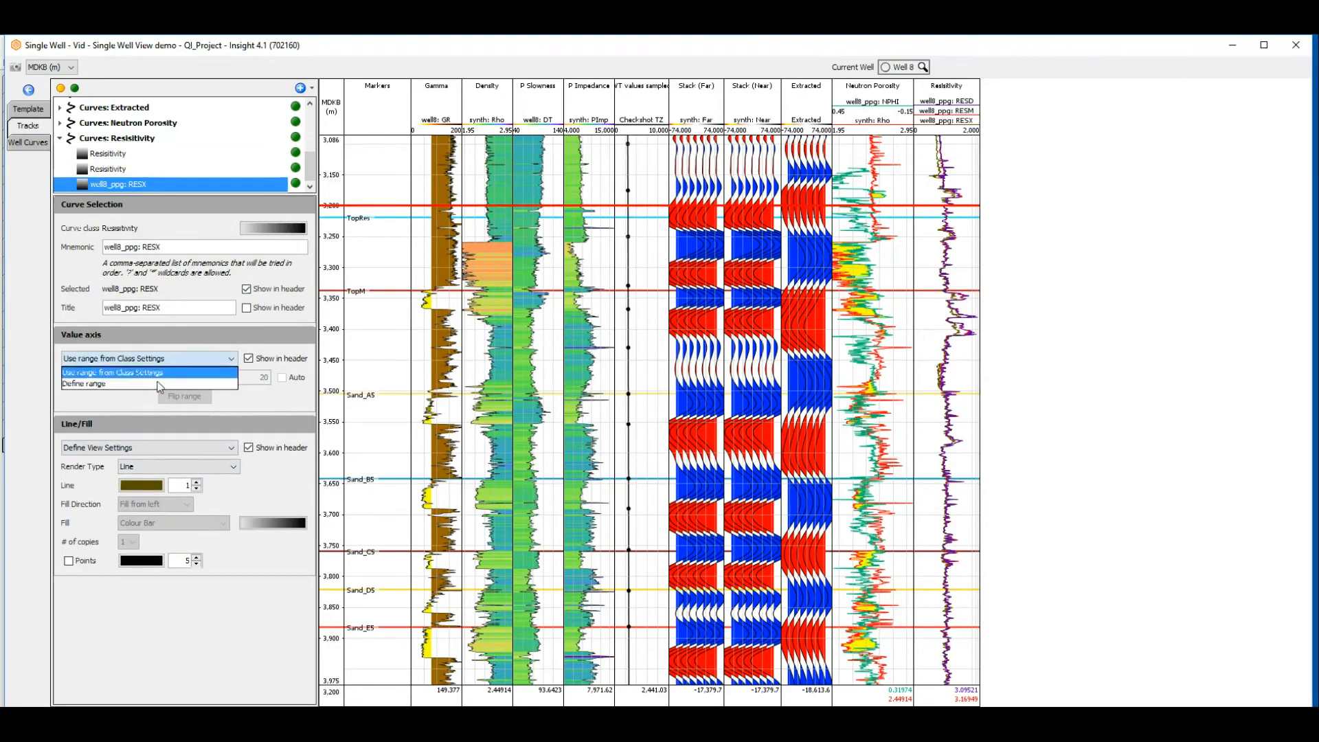
{"action": "left_click", "coordinate": [157, 384]}
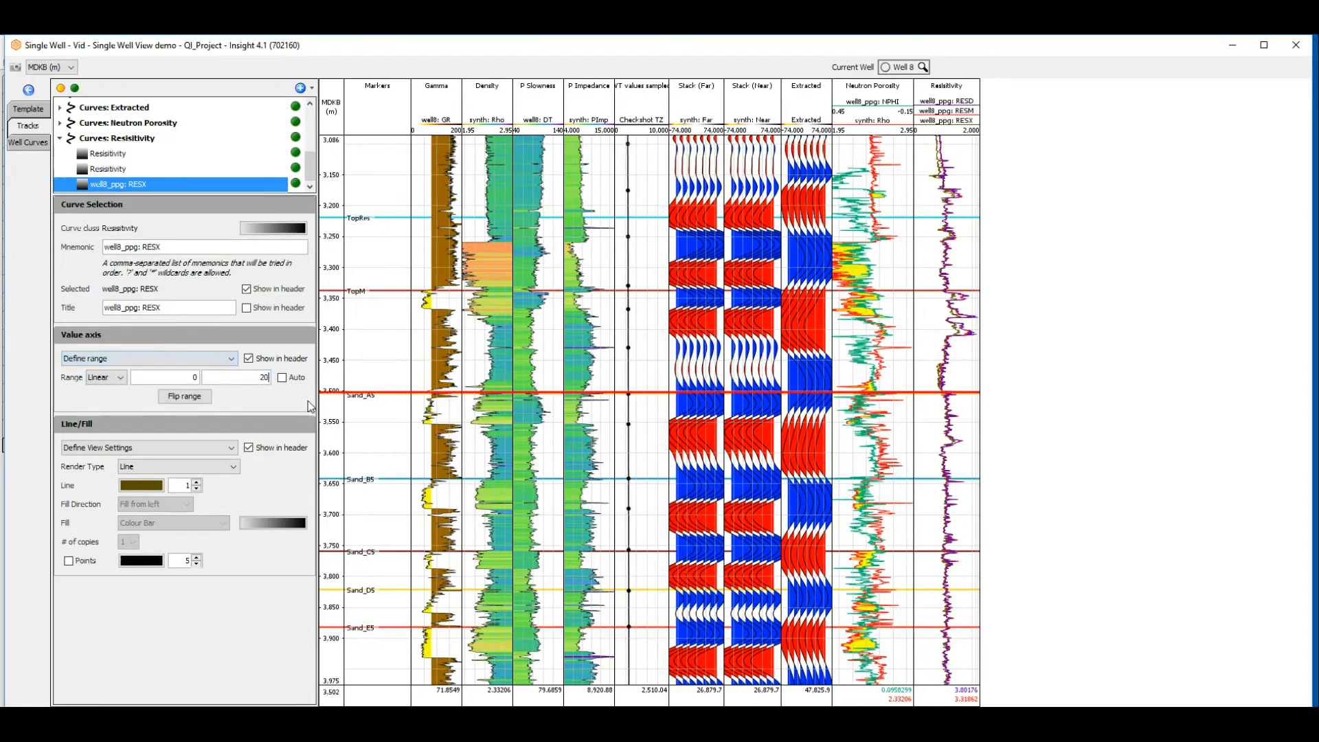
{"action": "left_click", "coordinate": [141, 485]}
{"action": "left_click", "coordinate": [180, 540]}
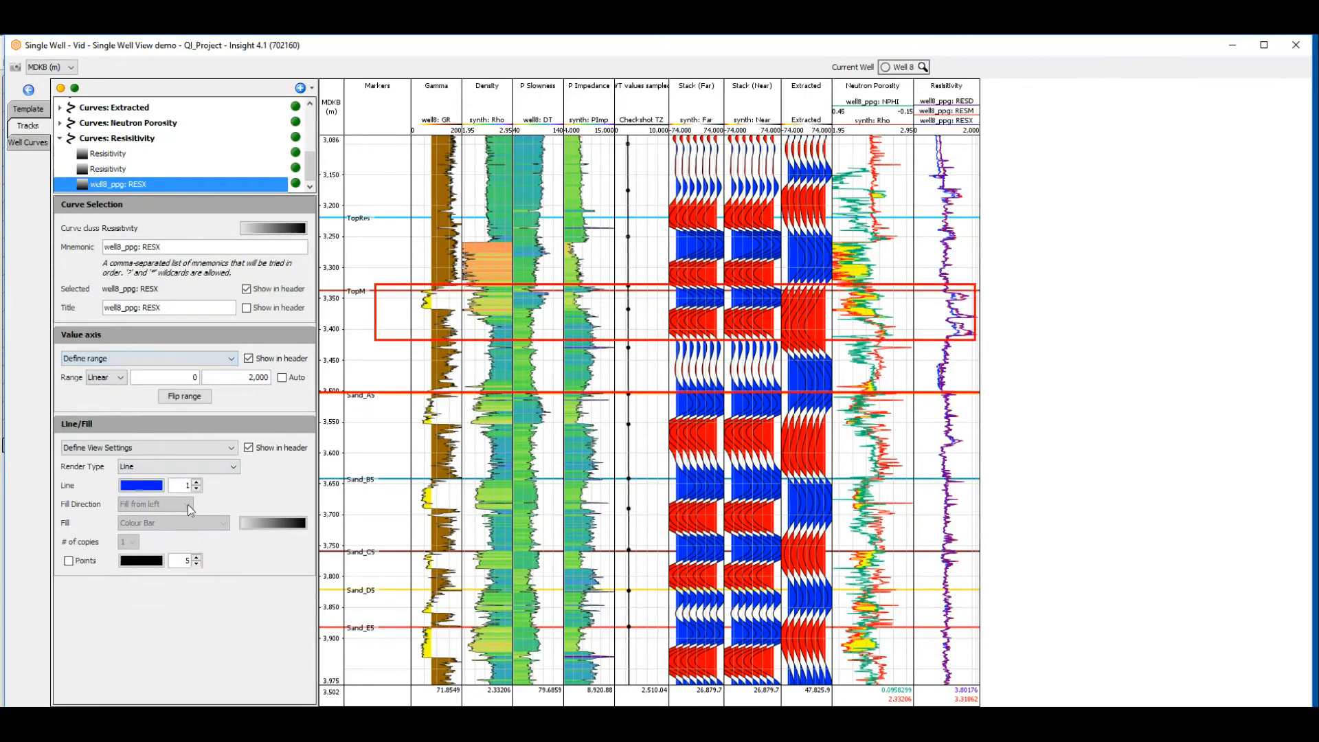
Collapse the Resistivity track in the track list, add a seismic track after it and select the new track.
{"action": "left_click", "coordinate": [59, 138]}
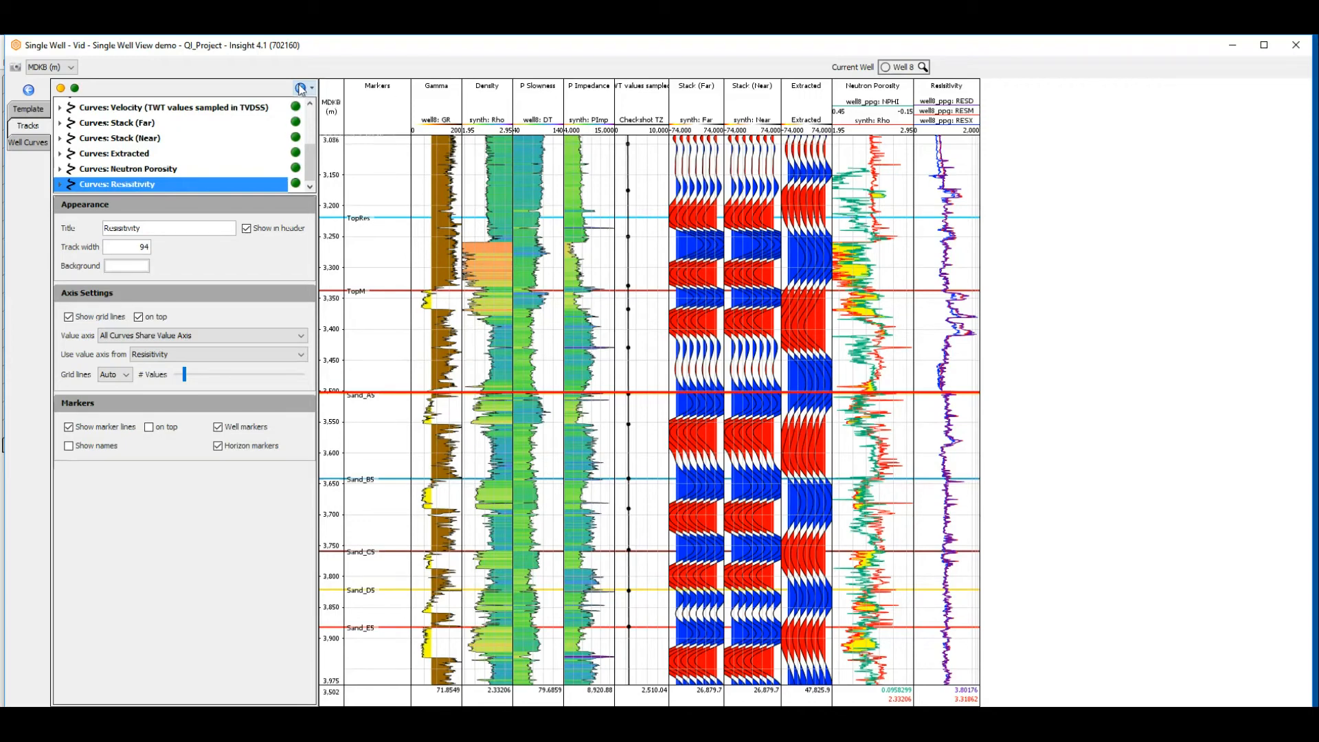
{"action": "left_click", "coordinate": [301, 88]}
{"action": "left_click", "coordinate": [310, 140]}
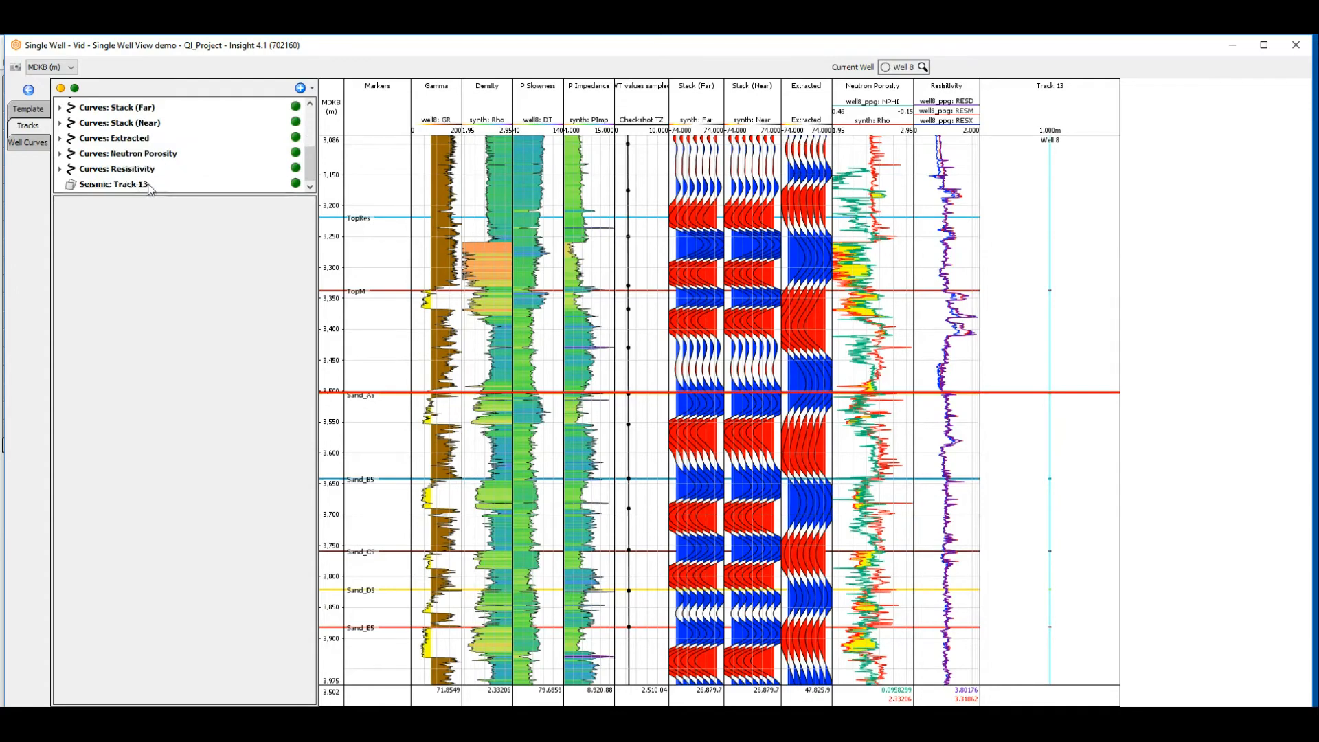
{"action": "left_click", "coordinate": [151, 184]}
Switch the vertical domain to TWT (ms) and display the Full_stack volume in the seismic track.
{"action": "left_click", "coordinate": [69, 67]}
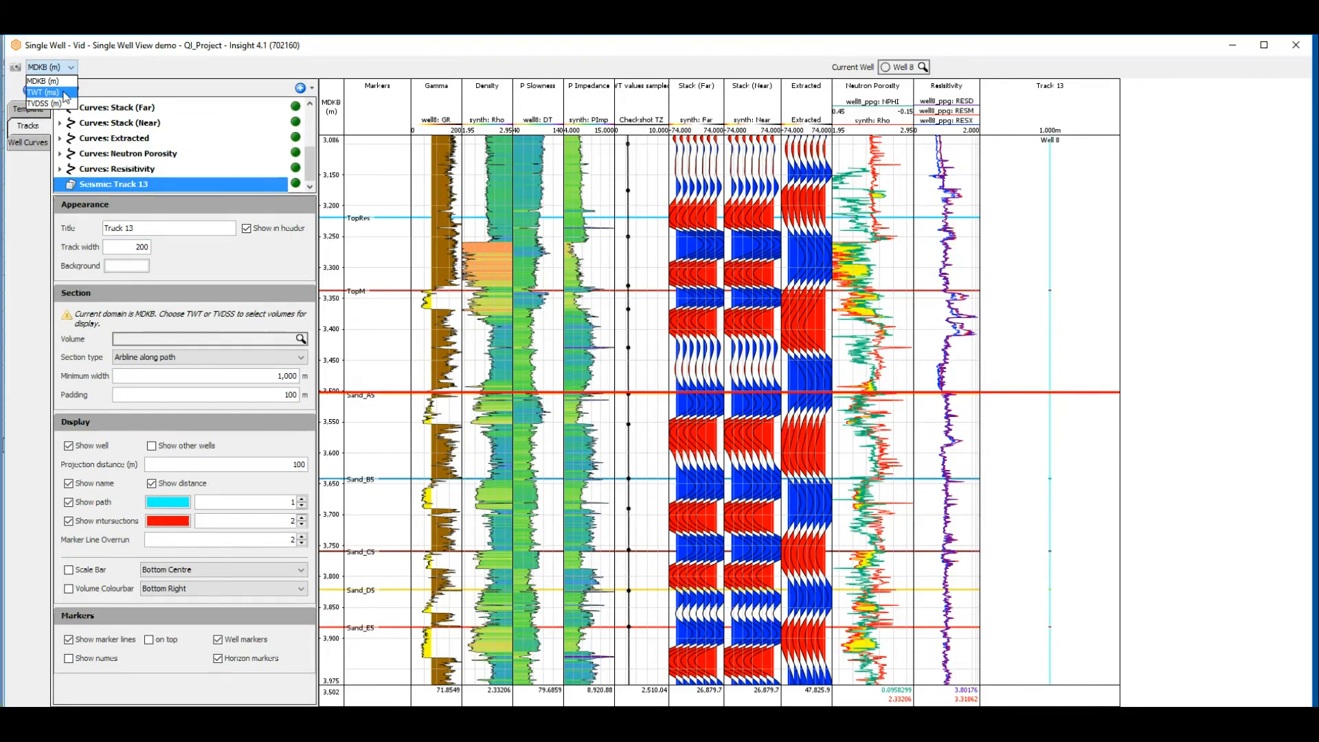
{"action": "left_click", "coordinate": [64, 93]}
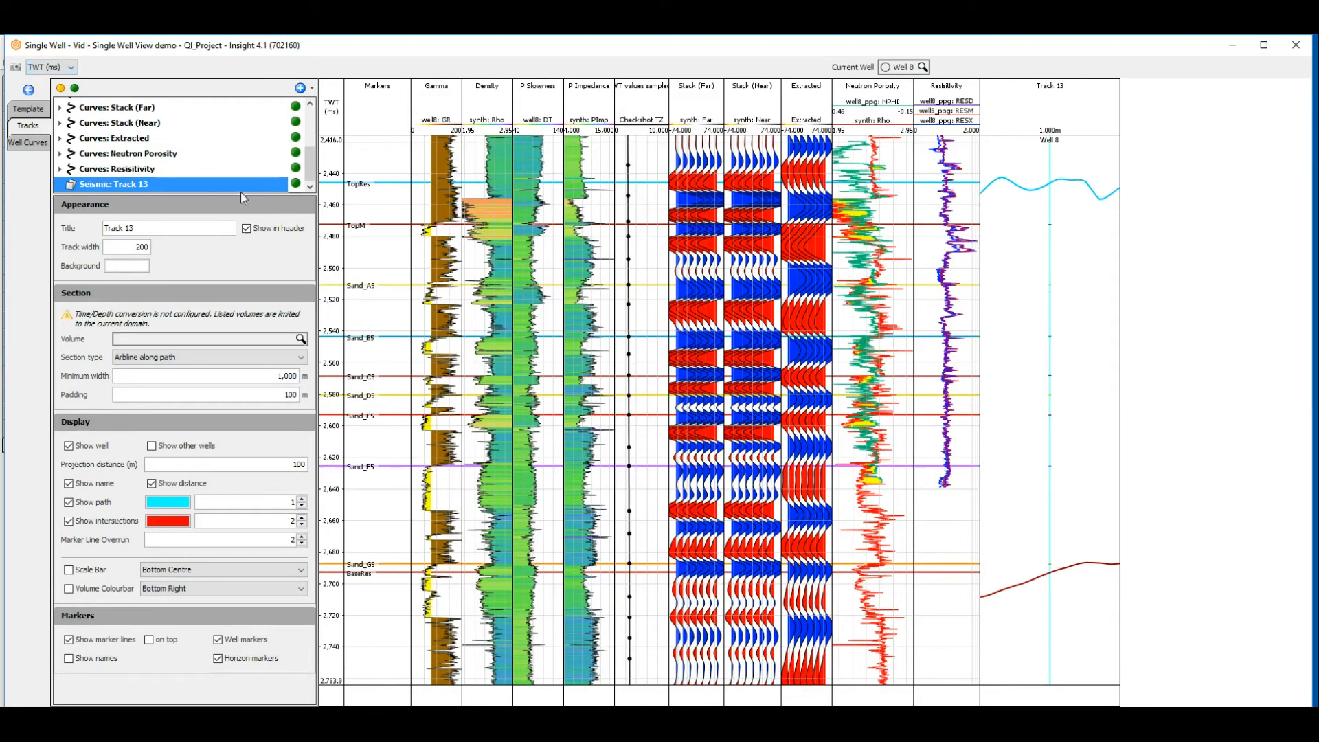
{"action": "left_click", "coordinate": [202, 346]}
{"action": "left_click", "coordinate": [208, 401]}
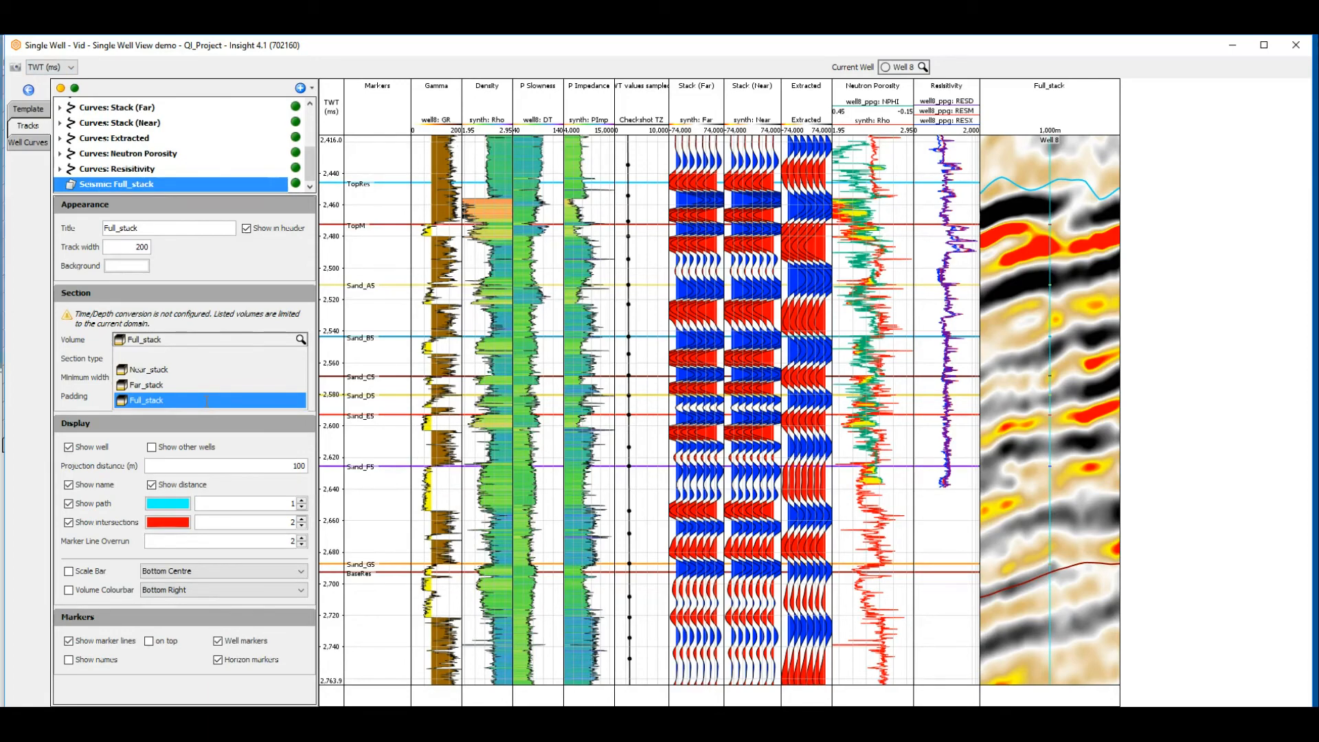
Try the nearest inline and nearest crossline section types on the Full_stack track, settling on Nearest inline.
{"action": "left_click", "coordinate": [160, 359]}
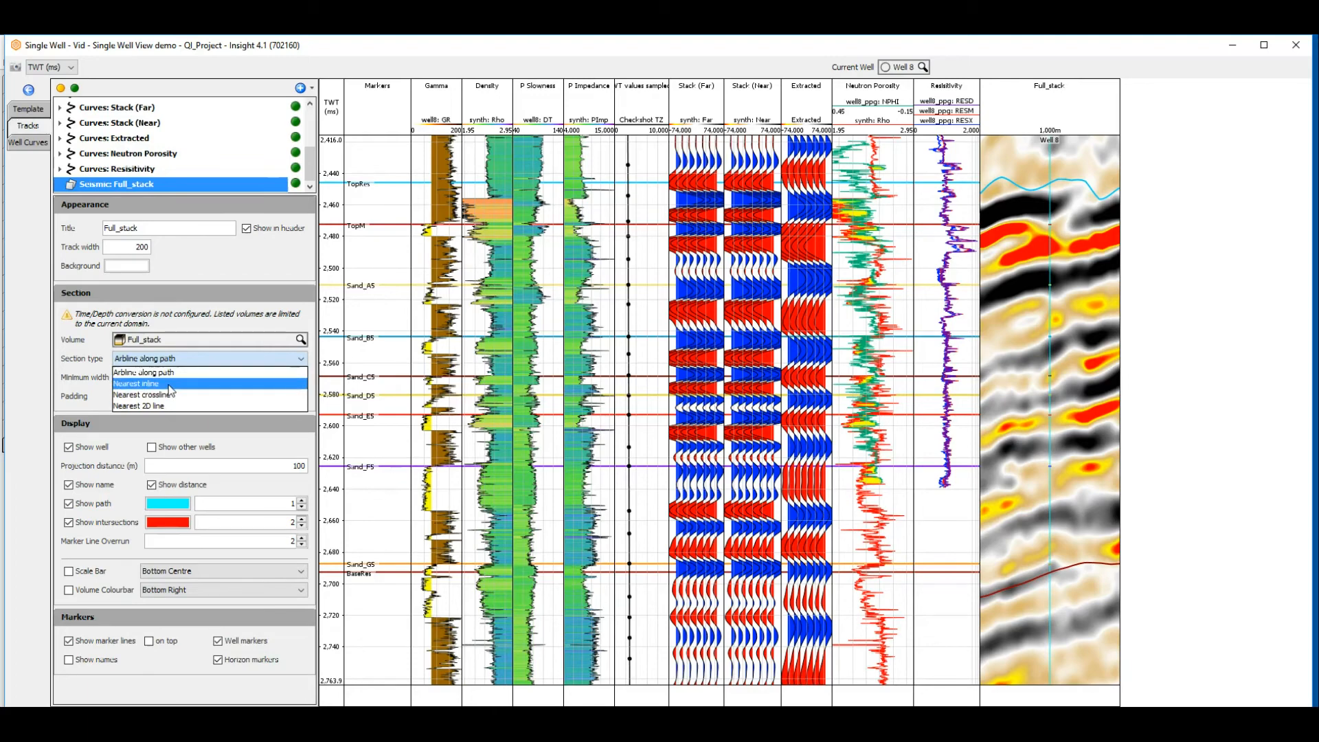
{"action": "left_click", "coordinate": [138, 383]}
{"action": "left_click", "coordinate": [171, 360]}
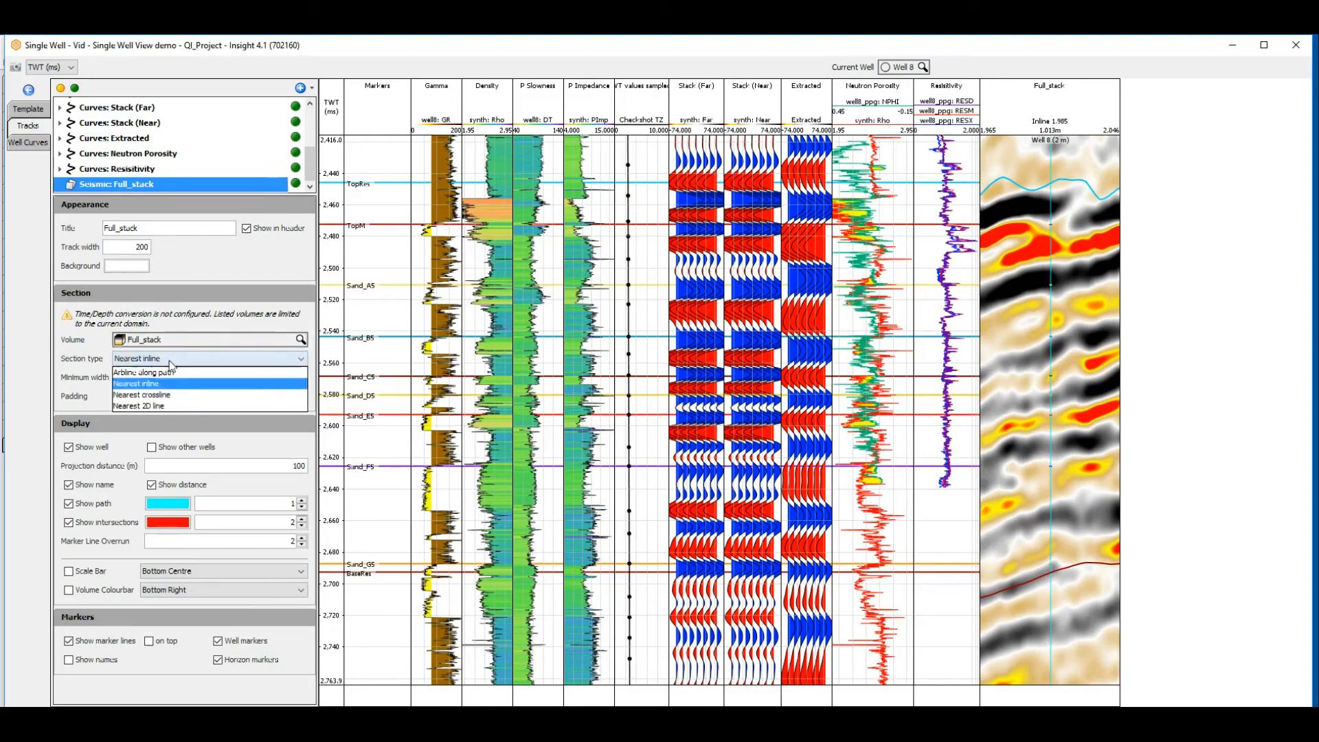
{"action": "left_click", "coordinate": [169, 395]}
{"action": "left_click", "coordinate": [172, 358]}
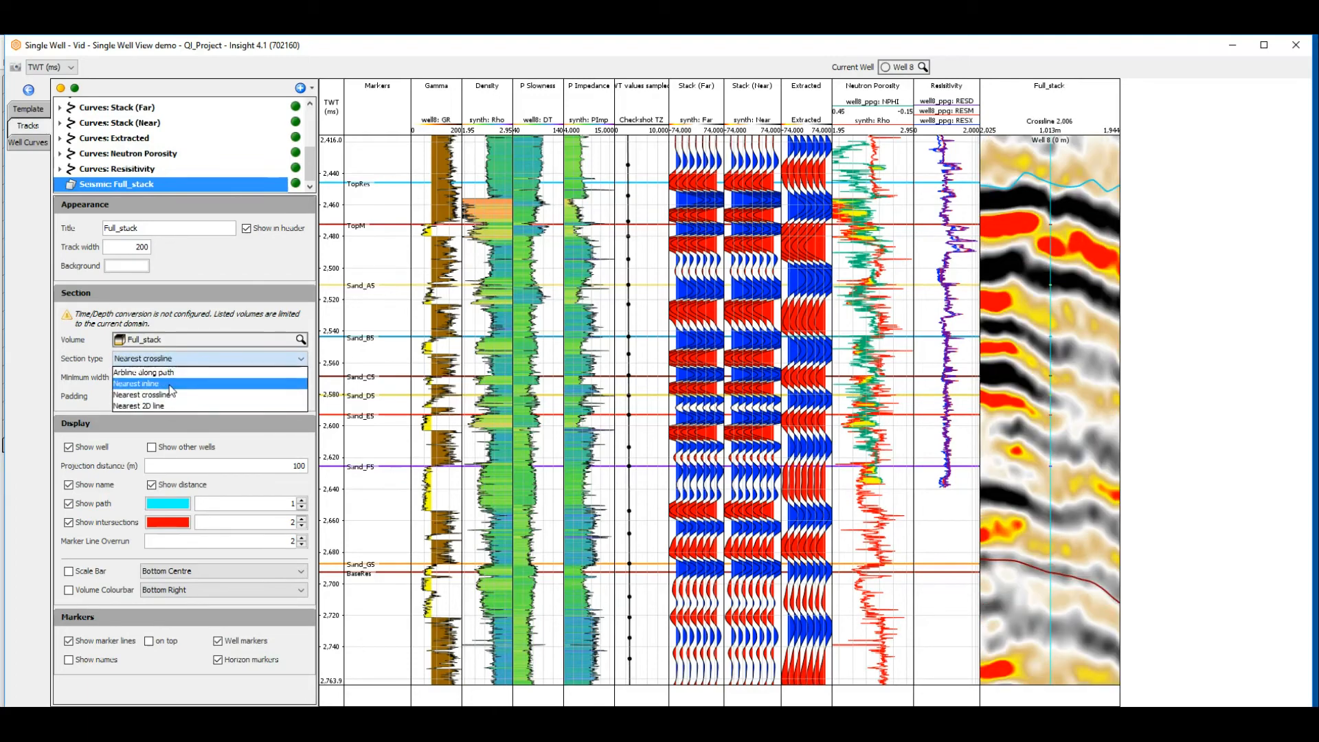
{"action": "left_click", "coordinate": [168, 383]}
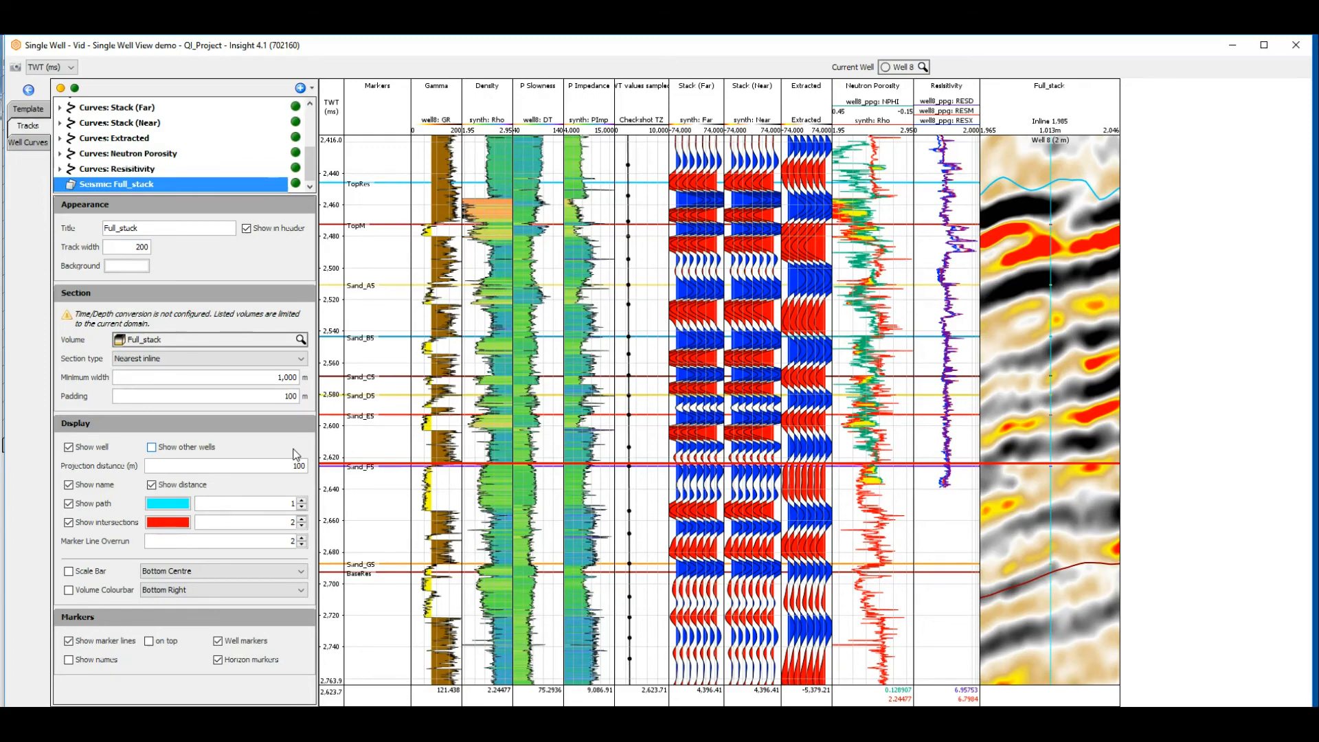
Add a curve track to the well on the Full_stack seismic section and select it in the track list.
{"action": "right_click", "coordinate": [133, 190]}
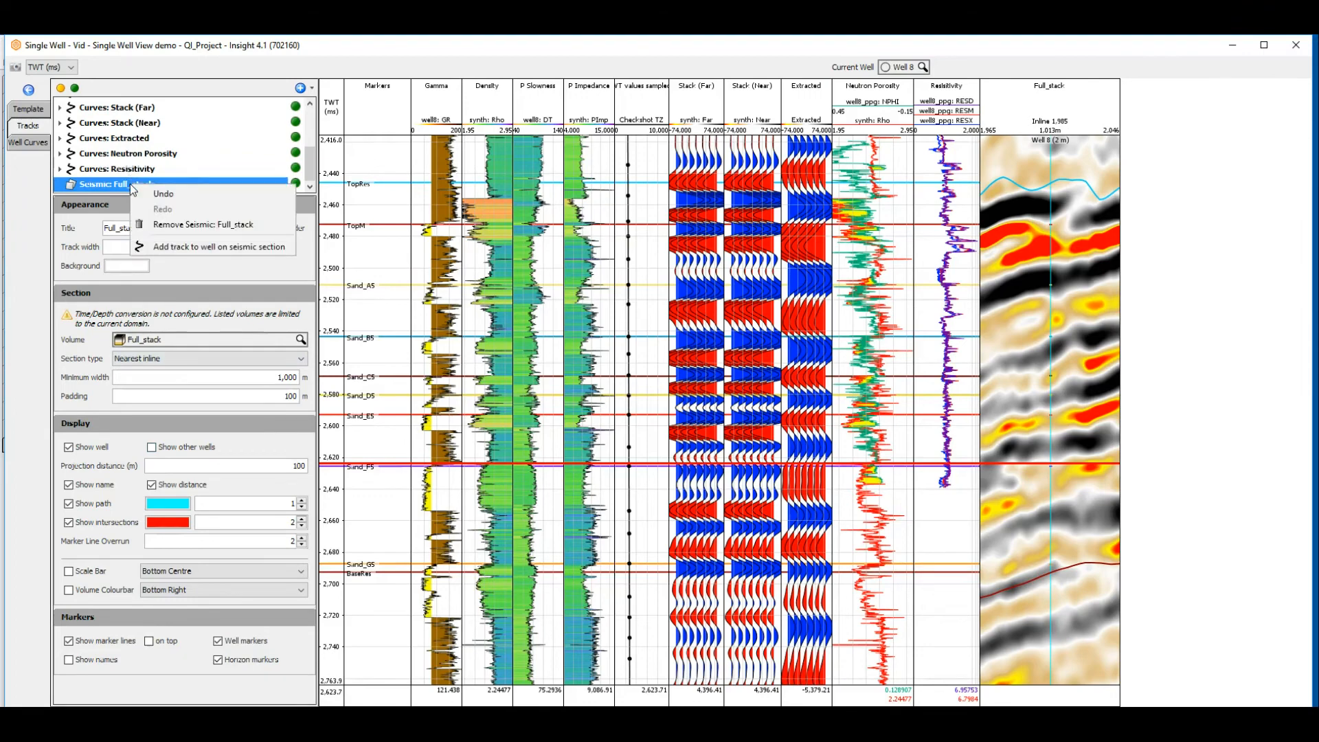
{"action": "left_click", "coordinate": [152, 247]}
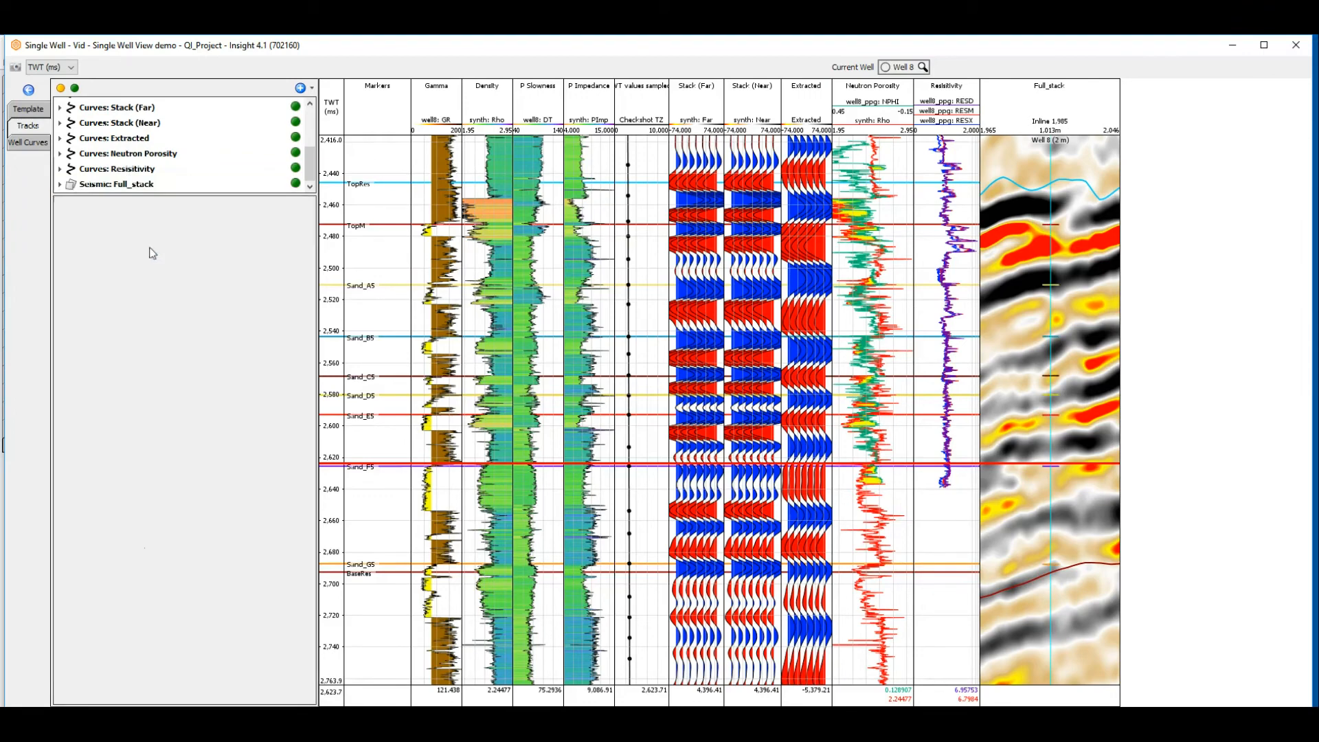
{"action": "left_click", "coordinate": [132, 186]}
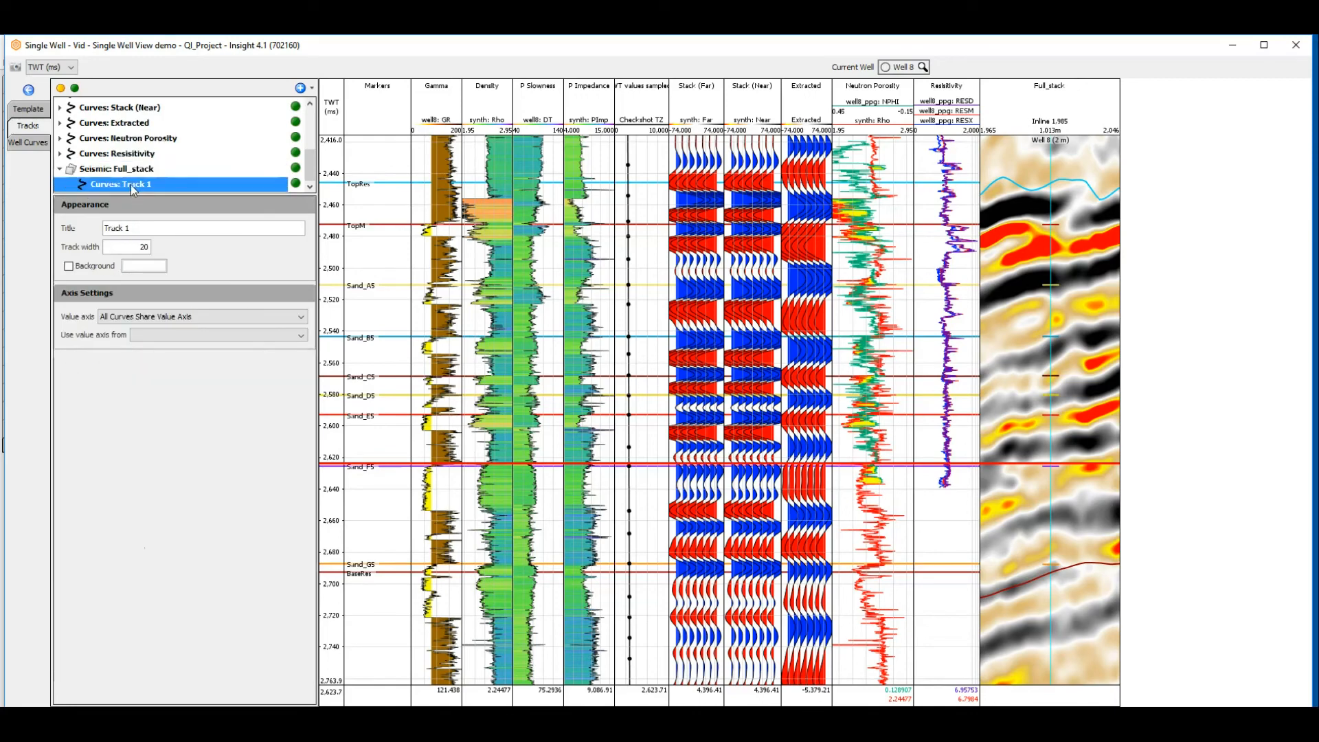
Add the Gamma curve well8: GR to the seismic section's well track and set its render type to Filled.
{"action": "right_click", "coordinate": [132, 189]}
{"action": "left_click", "coordinate": [165, 249]}
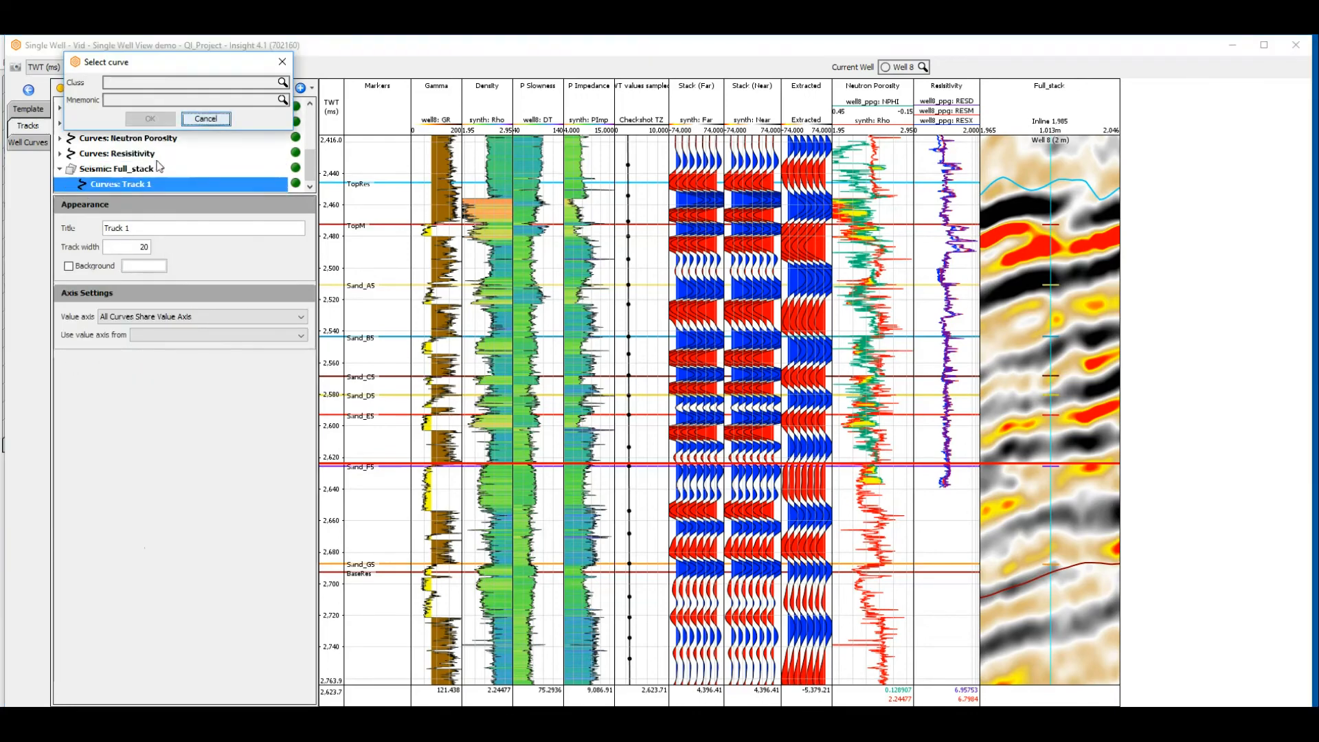
{"action": "left_click", "coordinate": [145, 83]}
{"action": "left_click", "coordinate": [155, 220]}
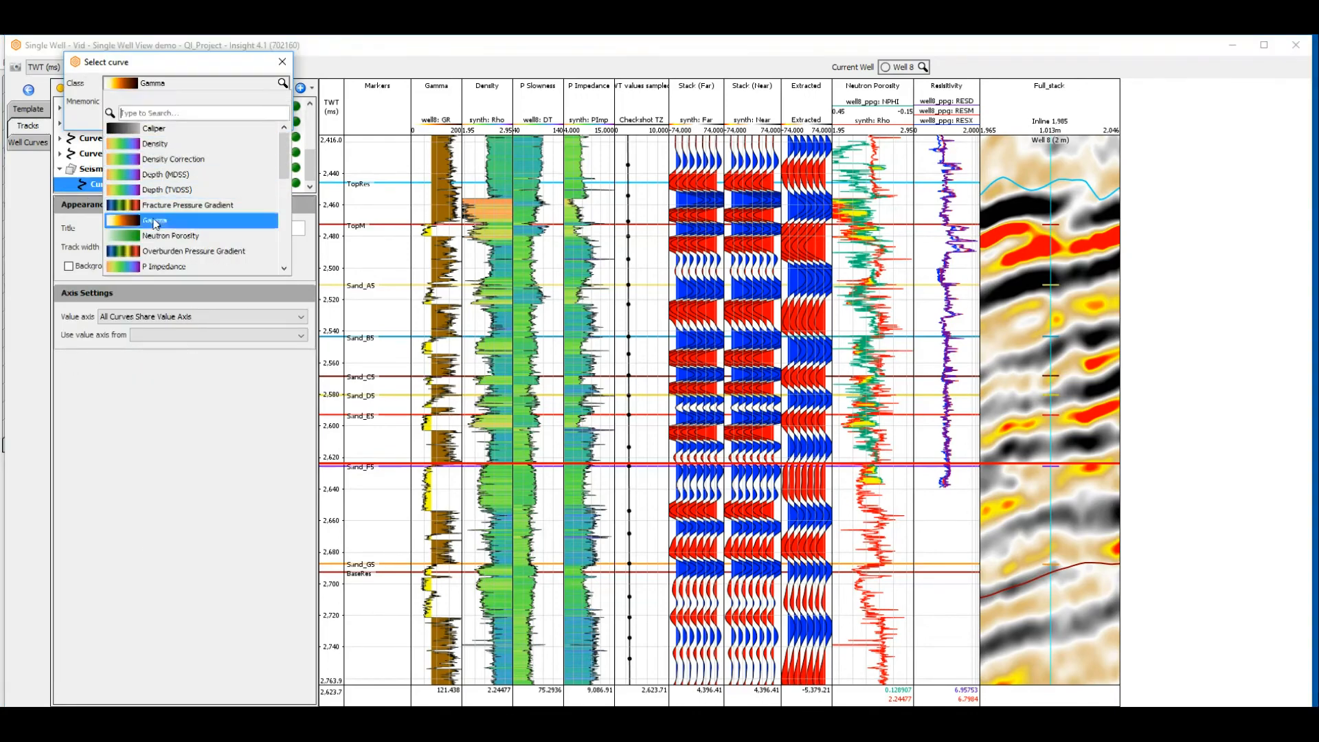
{"action": "left_click", "coordinate": [147, 102]}
{"action": "left_click", "coordinate": [147, 132]}
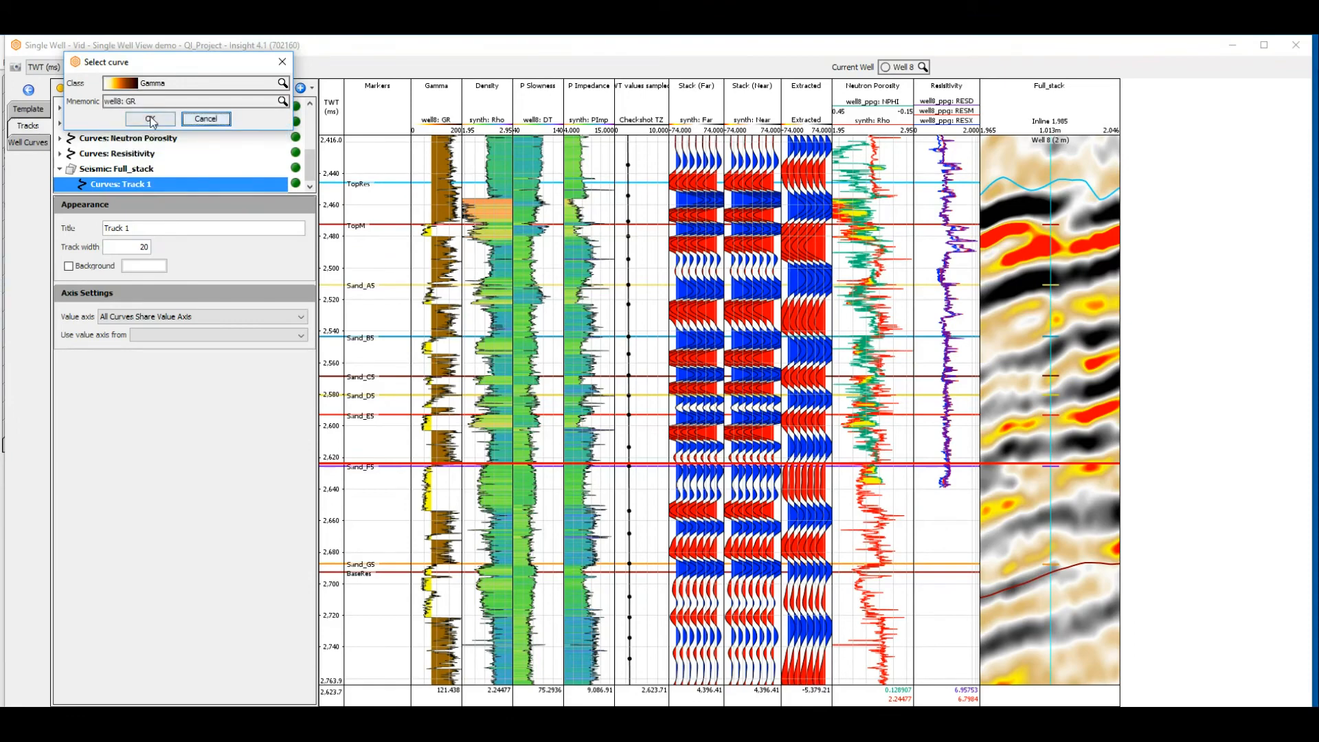
{"action": "left_click", "coordinate": [203, 117]}
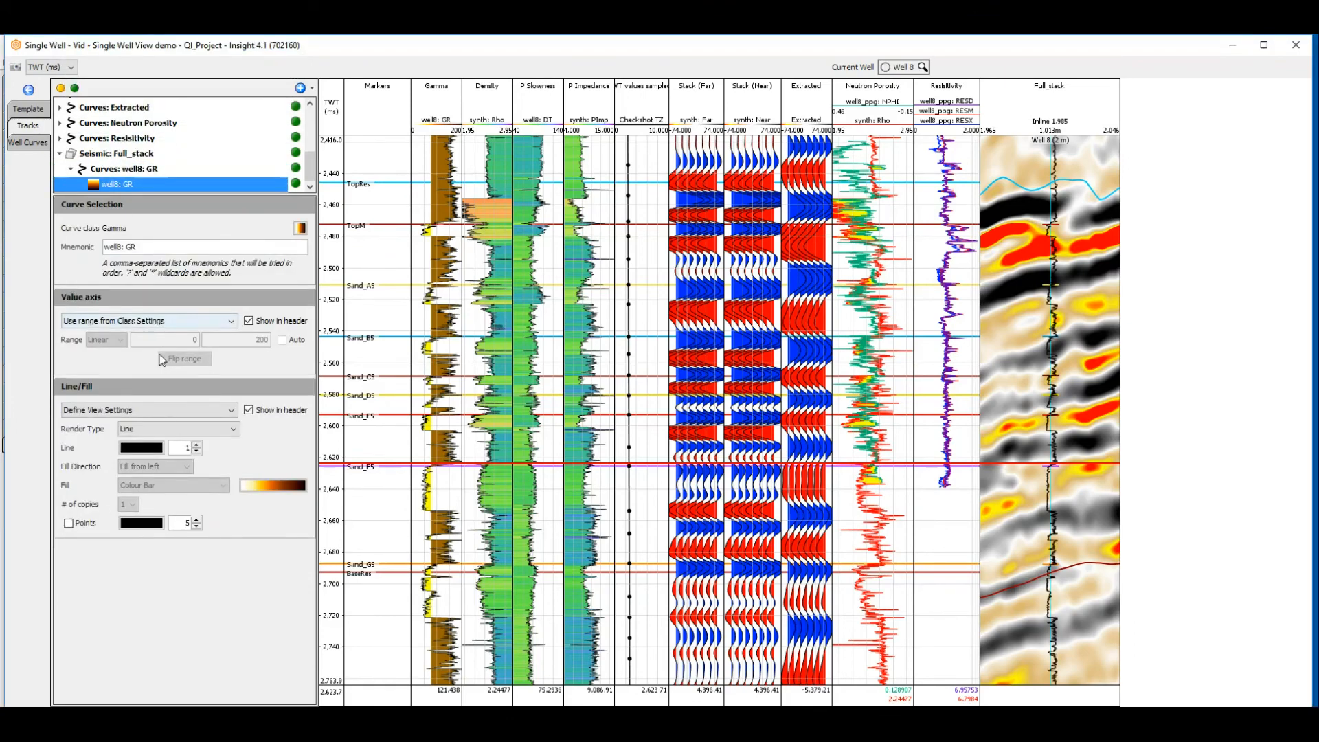
{"action": "left_click", "coordinate": [182, 432]}
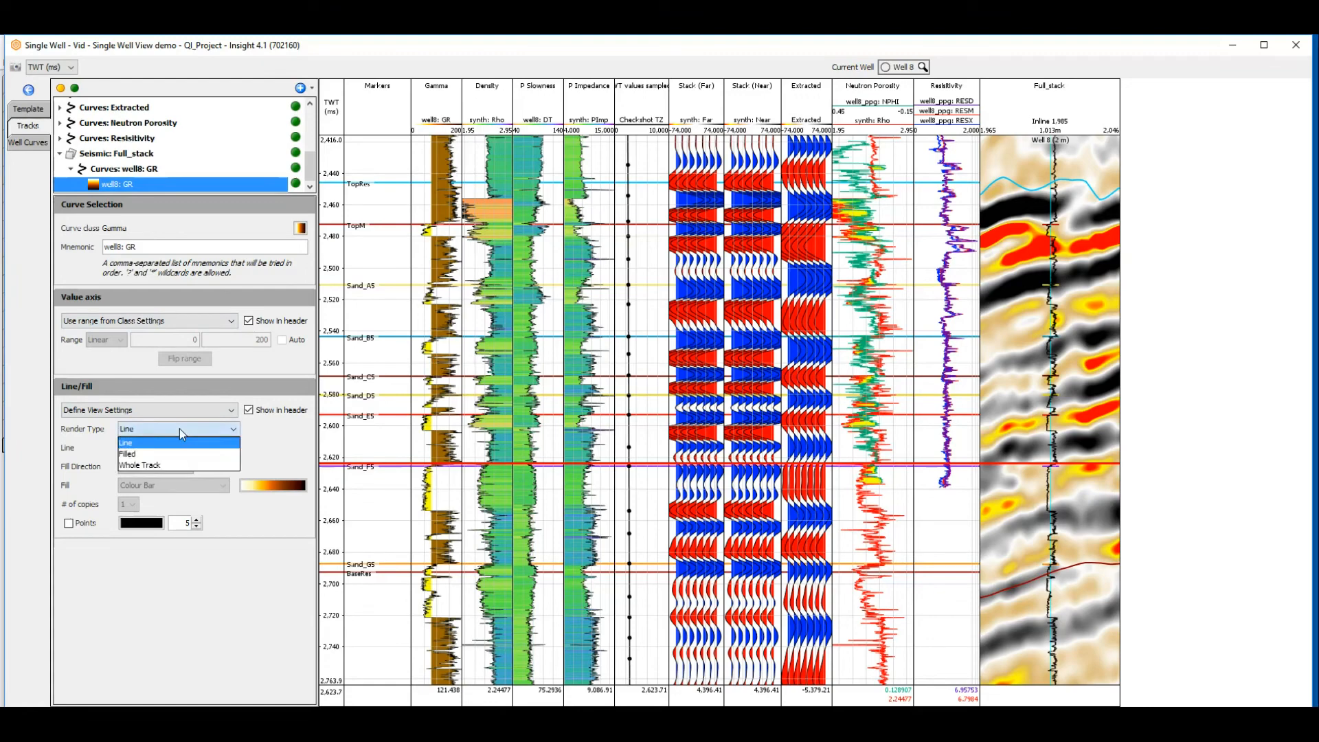
{"action": "left_click", "coordinate": [180, 453]}
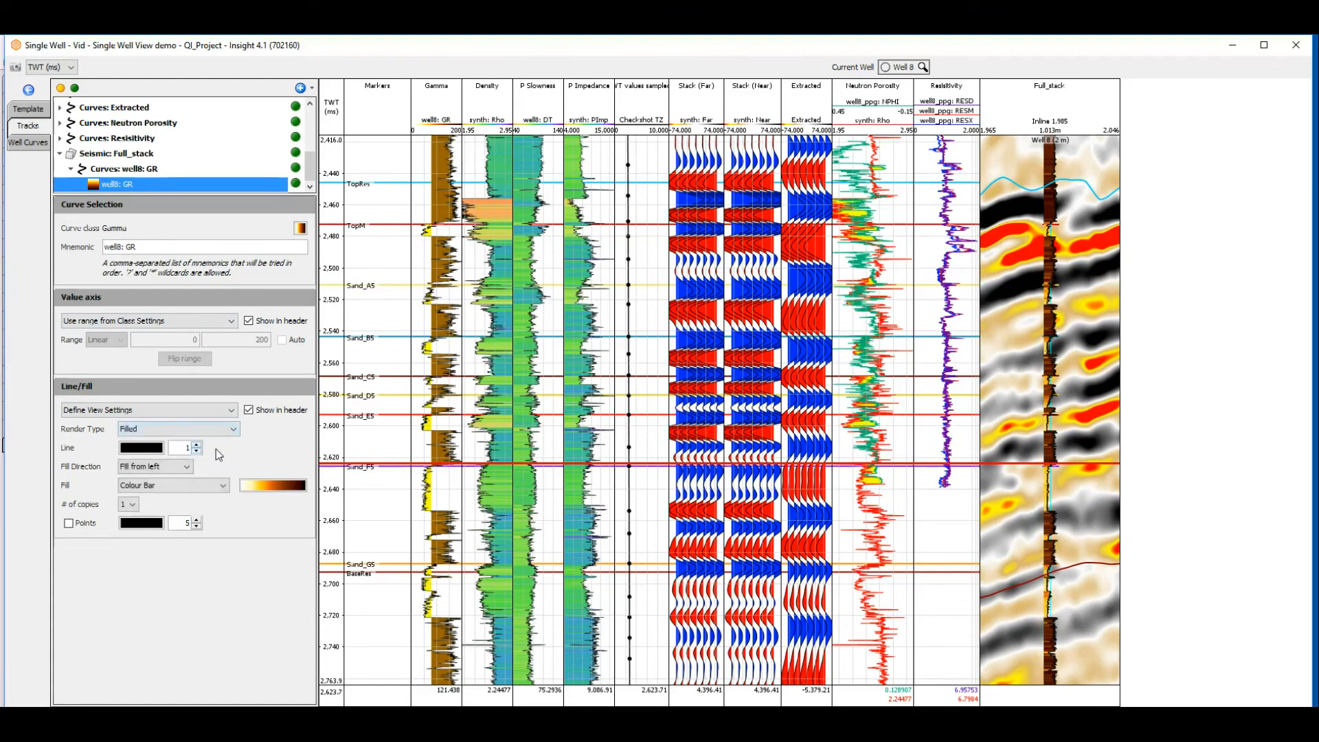
Give the seismic section's gamma overlay a custom threshold fill using Above/Below colours, yellow below and brown above.
{"action": "left_click", "coordinate": [180, 467]}
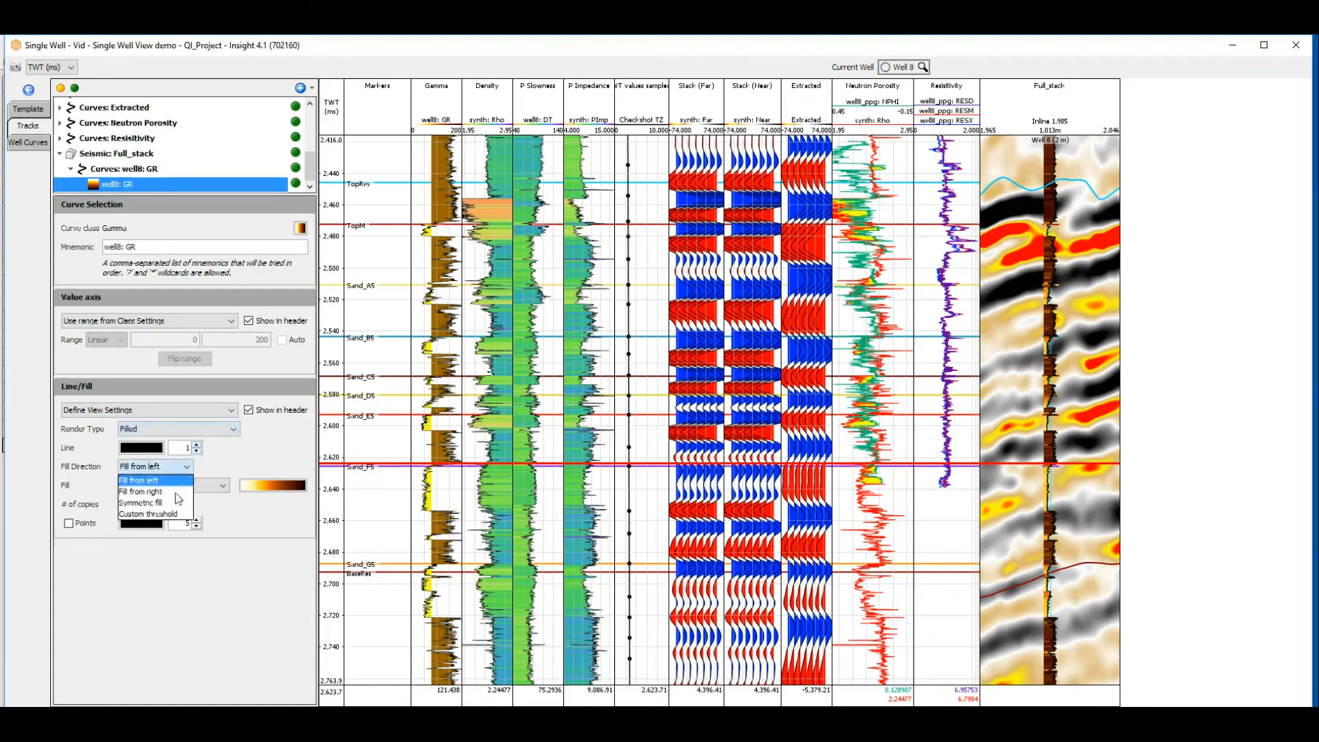
{"action": "left_click", "coordinate": [179, 510]}
{"action": "left_click", "coordinate": [217, 487]}
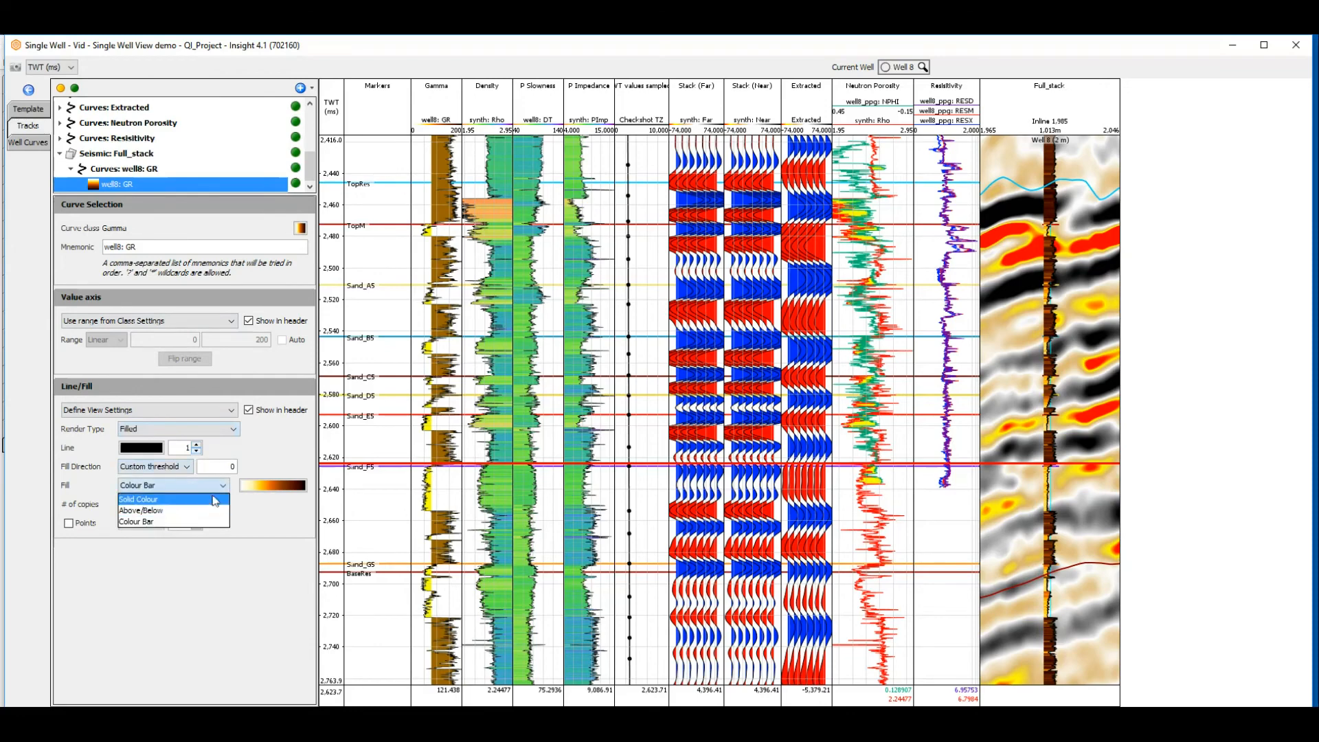
{"action": "left_click", "coordinate": [207, 512]}
{"action": "left_click", "coordinate": [255, 485]}
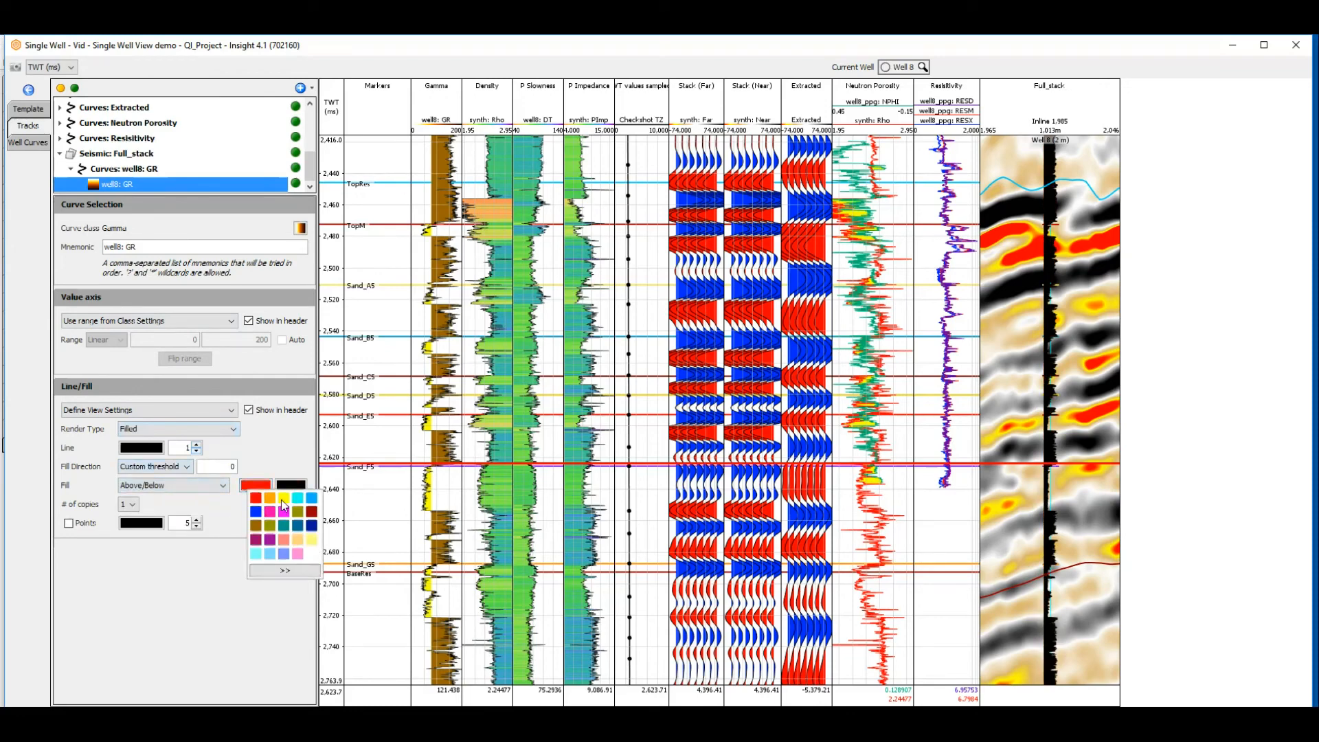
{"action": "left_click", "coordinate": [283, 498]}
{"action": "left_click", "coordinate": [291, 485]}
{"action": "left_click", "coordinate": [287, 526]}
Set the gamma overlay's custom fill threshold to 80 and its line width to 0.5.
{"action": "double_click", "coordinate": [231, 467]}
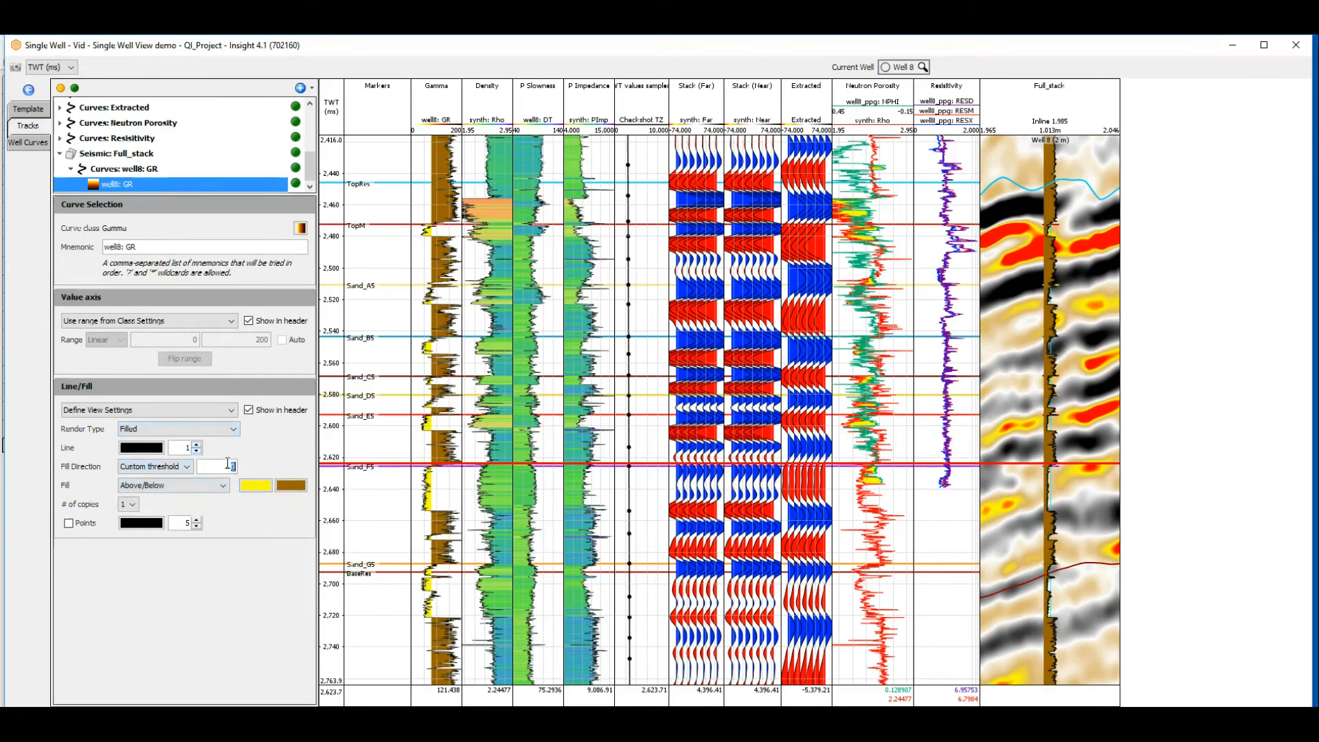
{"action": "type", "text": "80"}
{"action": "key", "text": "Return"}
{"action": "double_click", "coordinate": [190, 448]}
{"action": "type", "text": "0.5"}
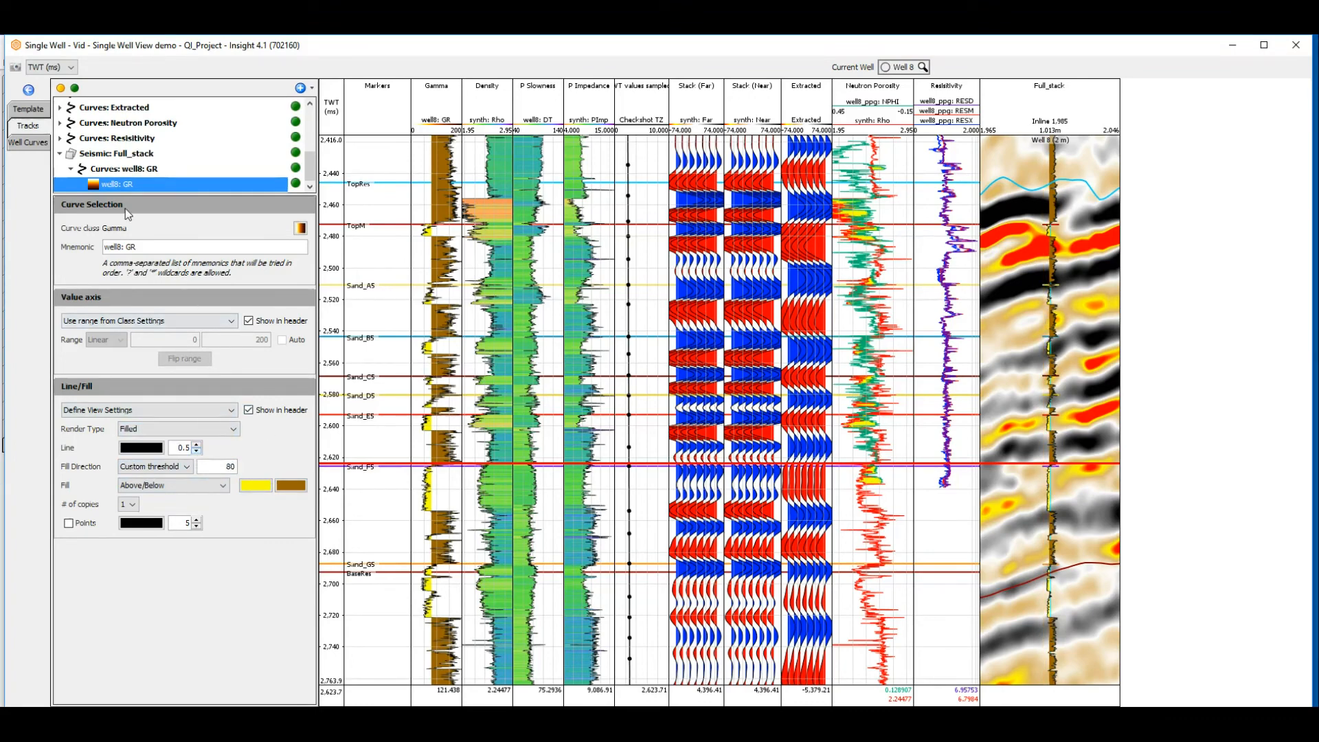
{"action": "left_click", "coordinate": [134, 170]}
{"action": "double_click", "coordinate": [128, 246]}
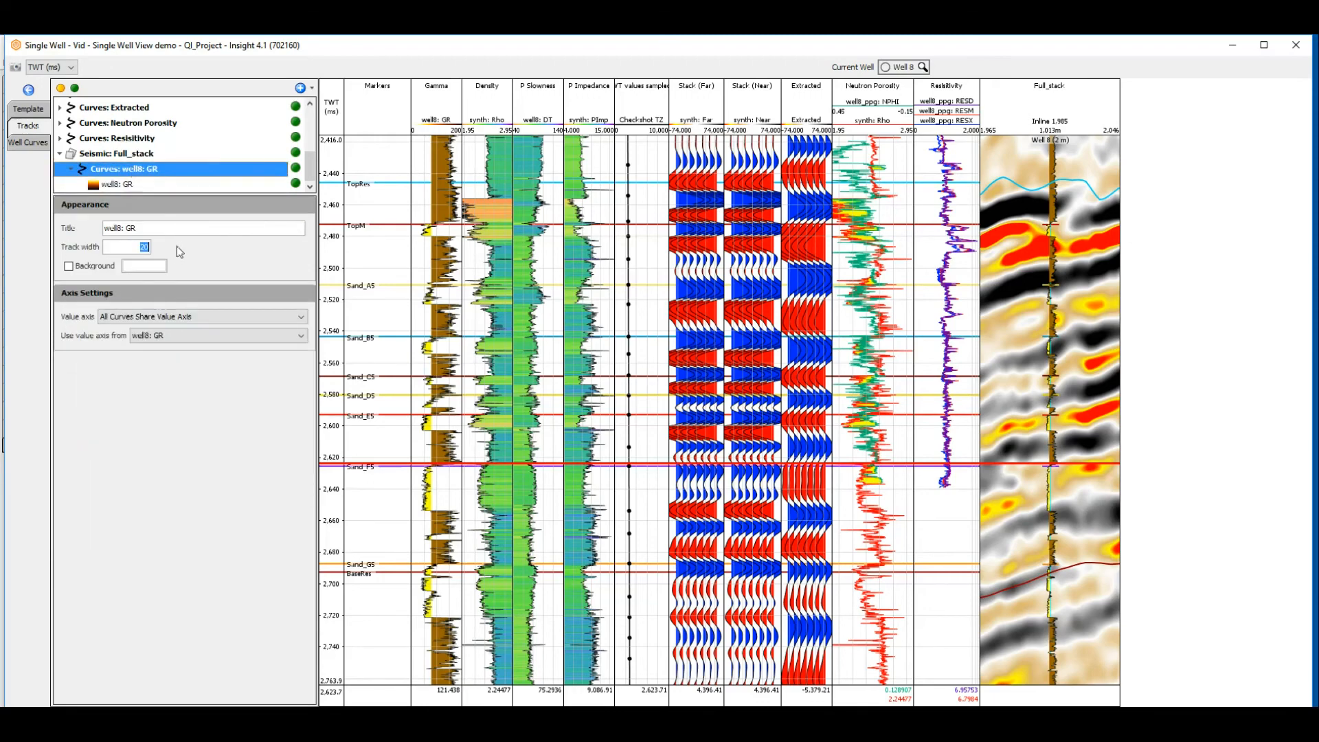
Show marker names, the scale bar and the volume colourbar on the Full_stack track, and widen the track to about 422.
{"action": "left_click", "coordinate": [148, 153]}
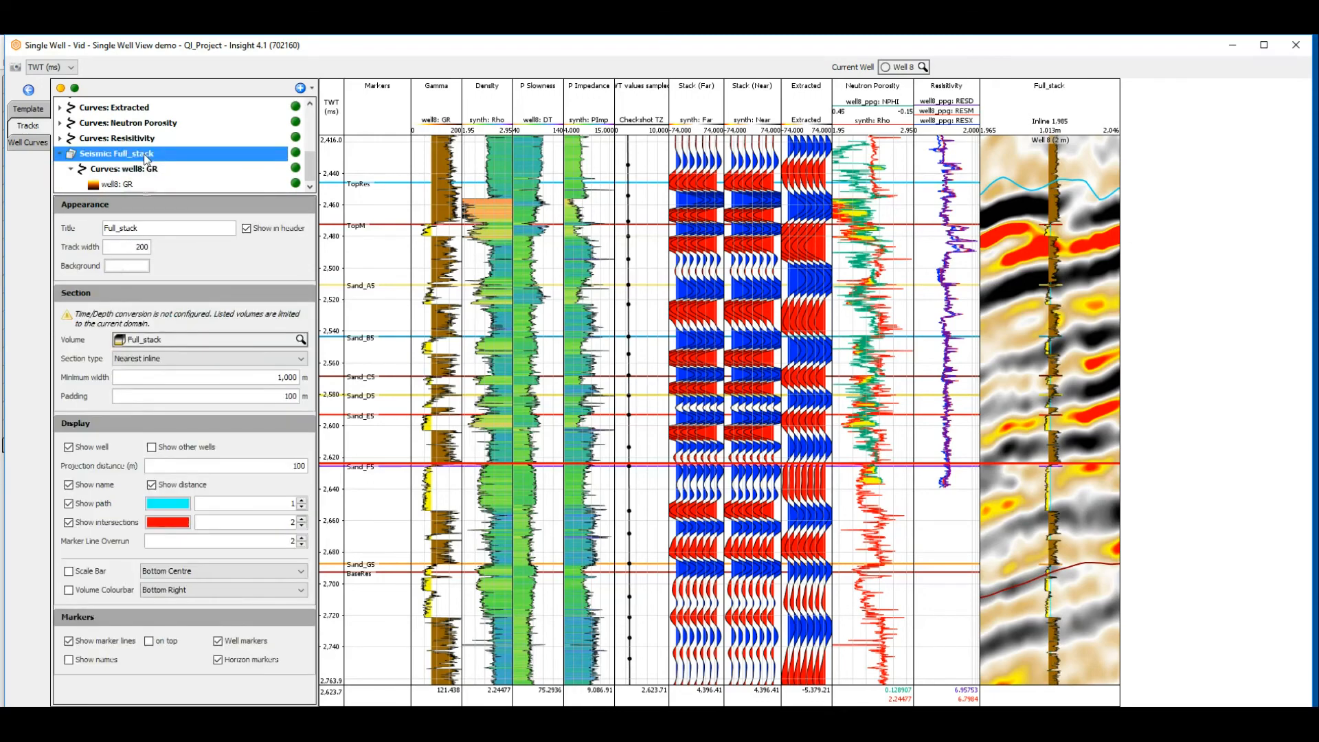
{"action": "left_click", "coordinate": [68, 660]}
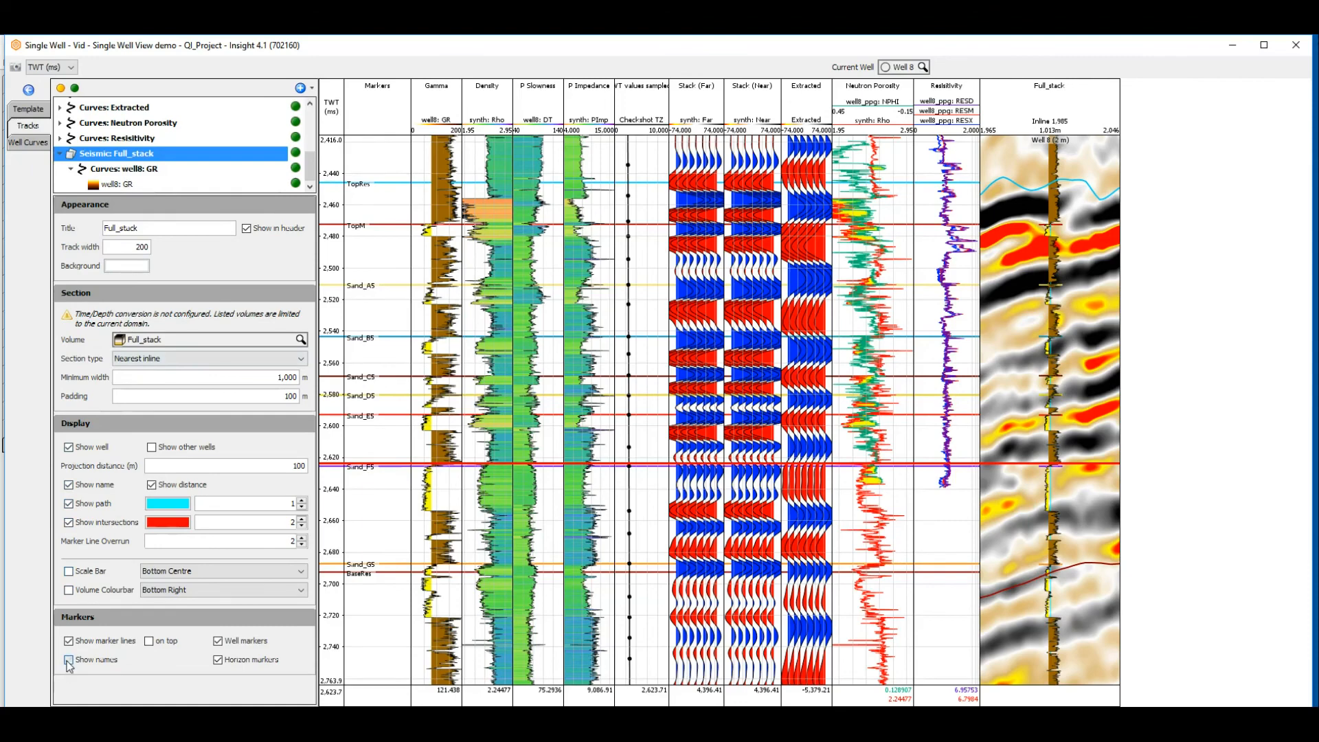
{"action": "left_click", "coordinate": [69, 571]}
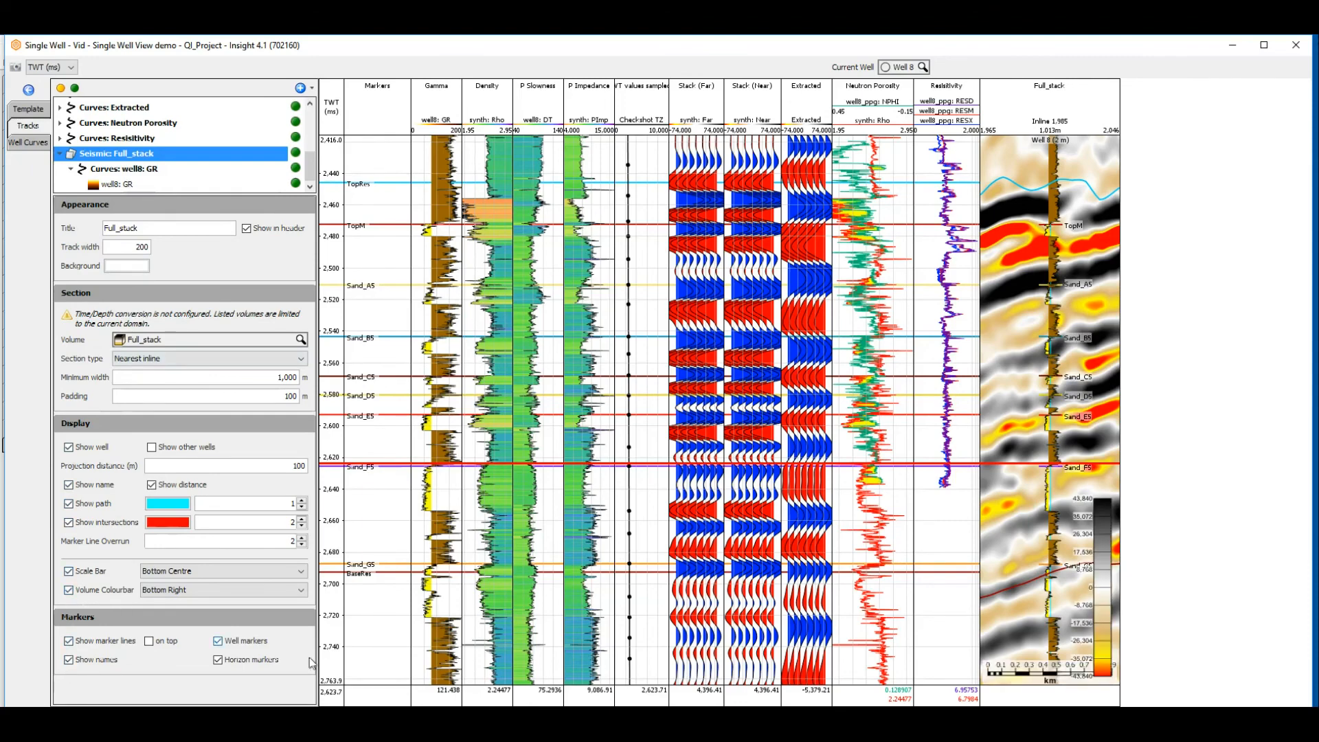
{"action": "left_click_drag", "start_coordinate": [1121, 670], "coordinate": [1275, 694]}
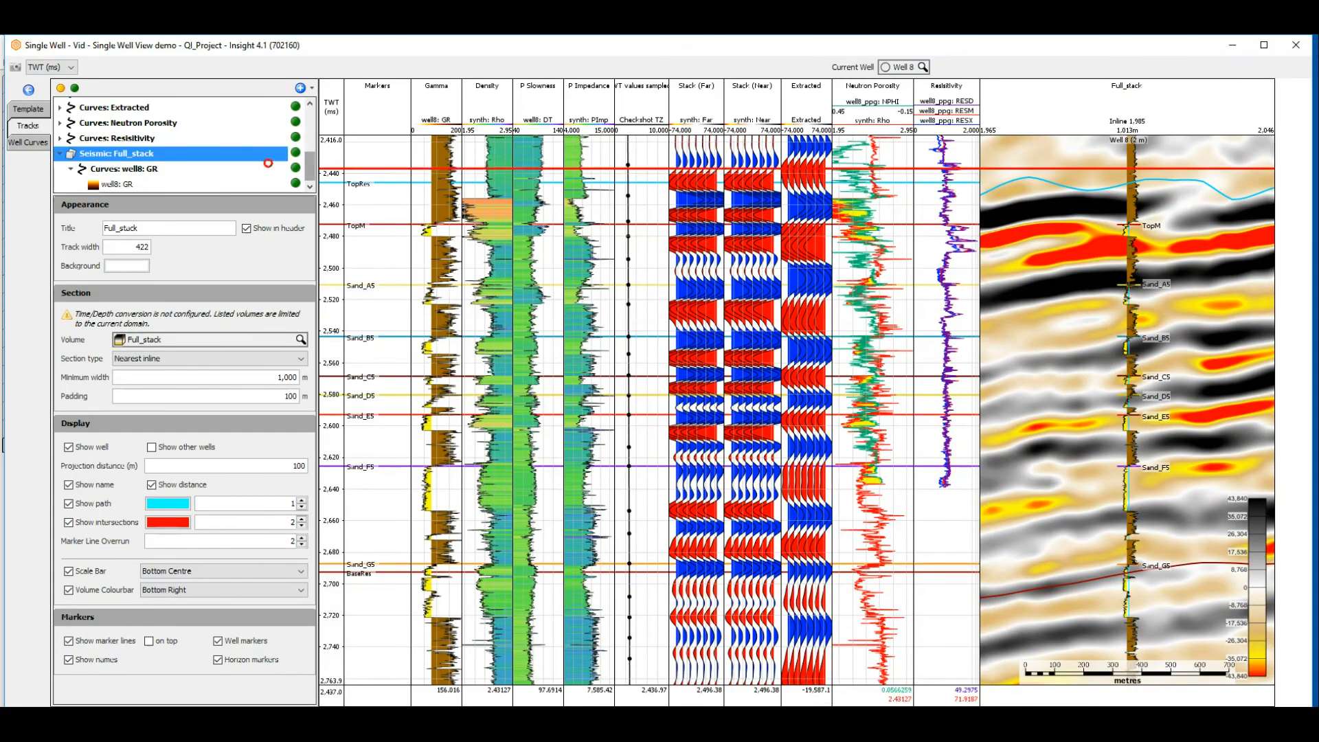
Add an axis track after the Full_stack seismic track and set its converted axis to TWT.
{"action": "left_click", "coordinate": [61, 155]}
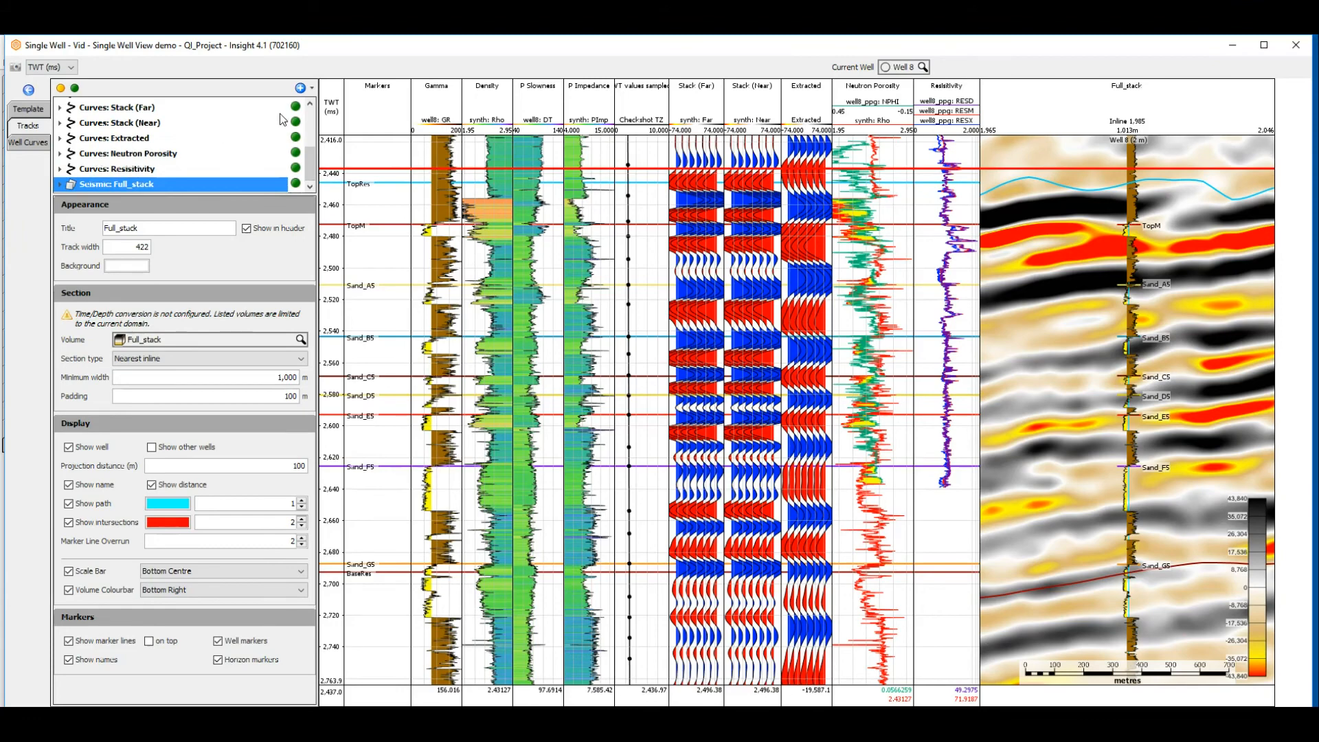
{"action": "left_click", "coordinate": [302, 88]}
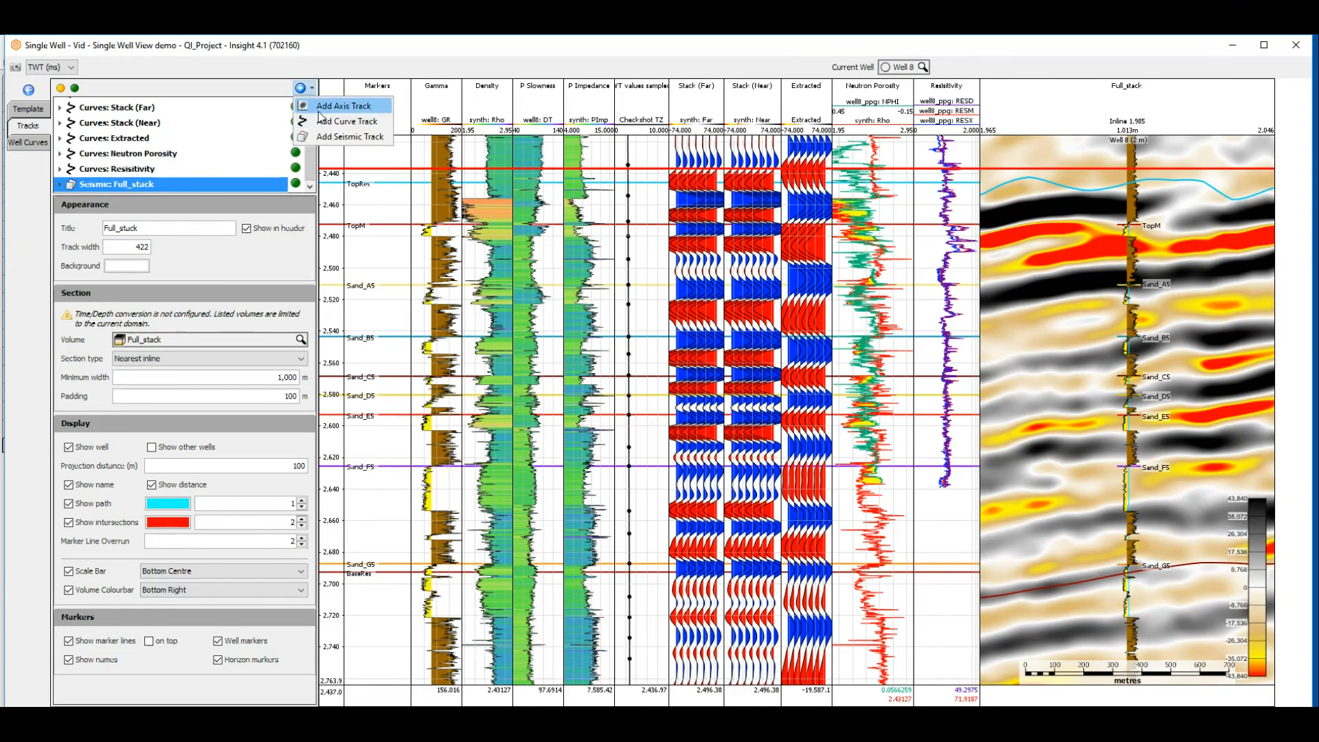
{"action": "left_click", "coordinate": [319, 107]}
{"action": "left_click", "coordinate": [96, 186]}
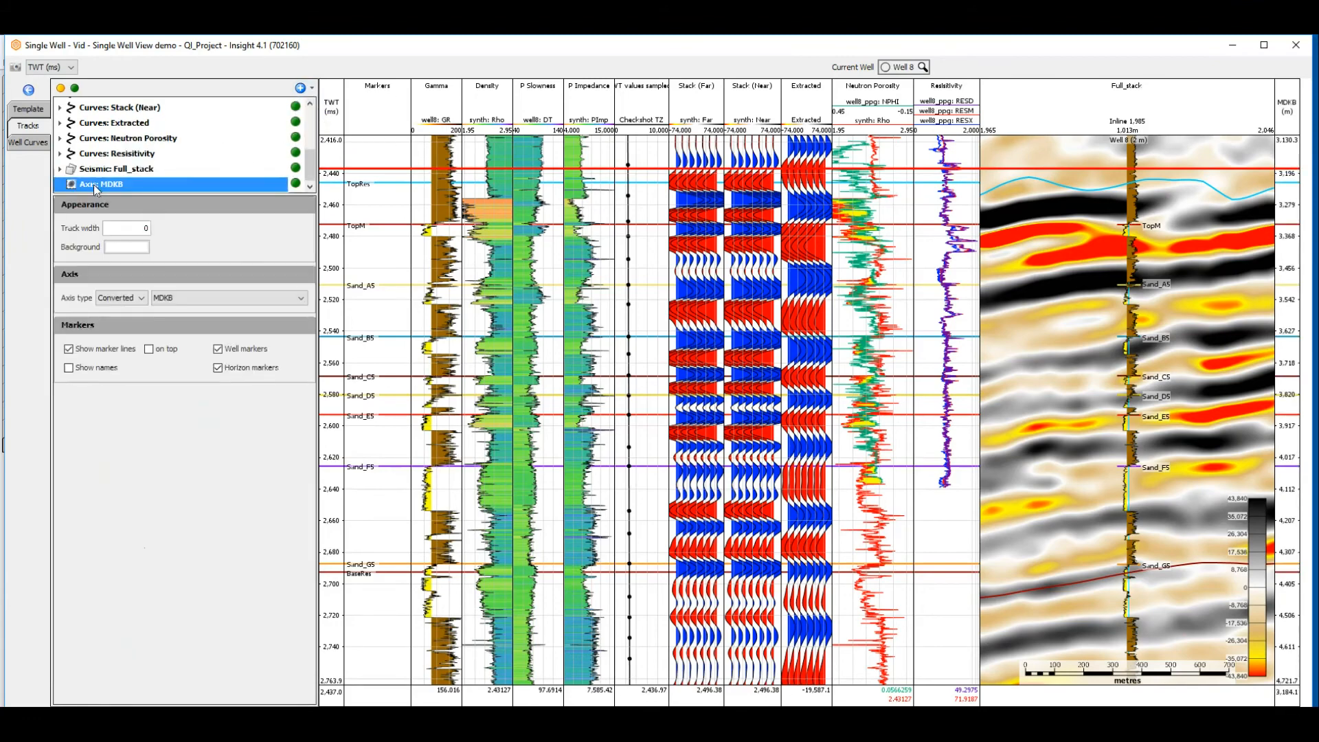
{"action": "left_click", "coordinate": [170, 299]}
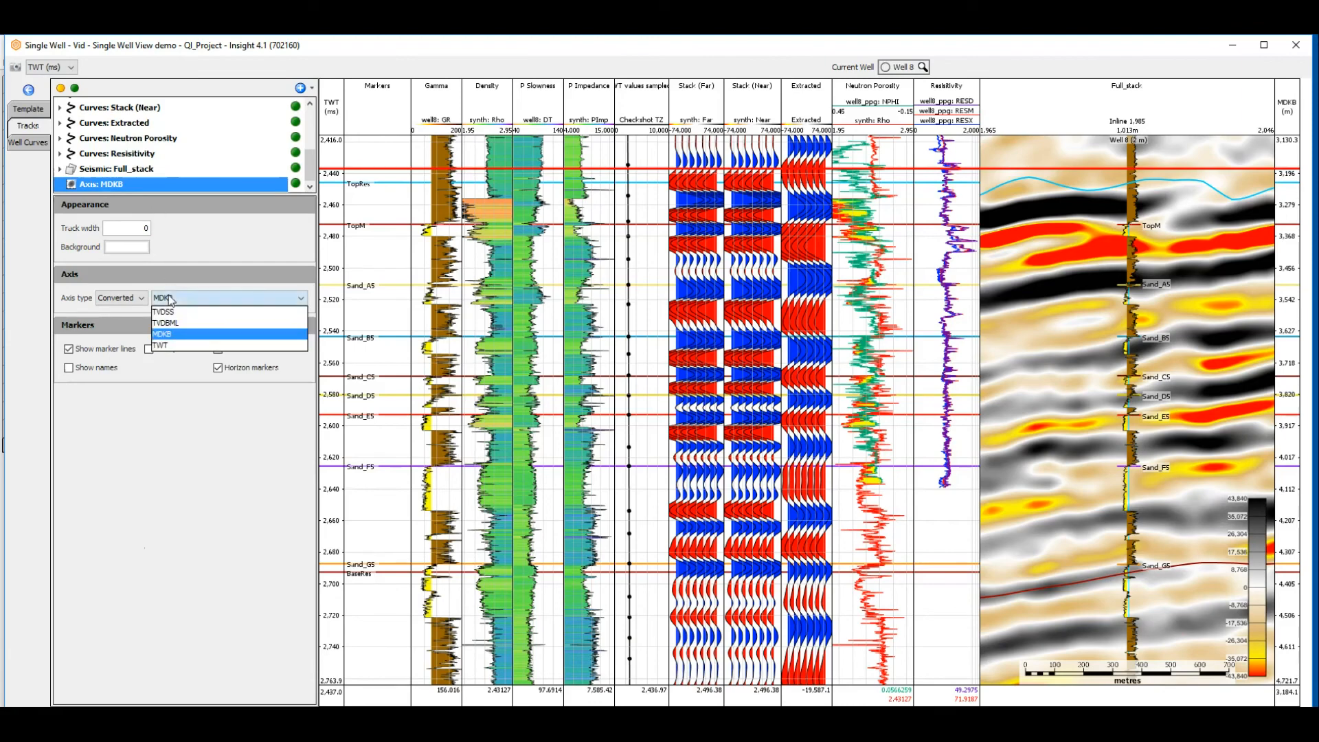
{"action": "left_click", "coordinate": [176, 346]}
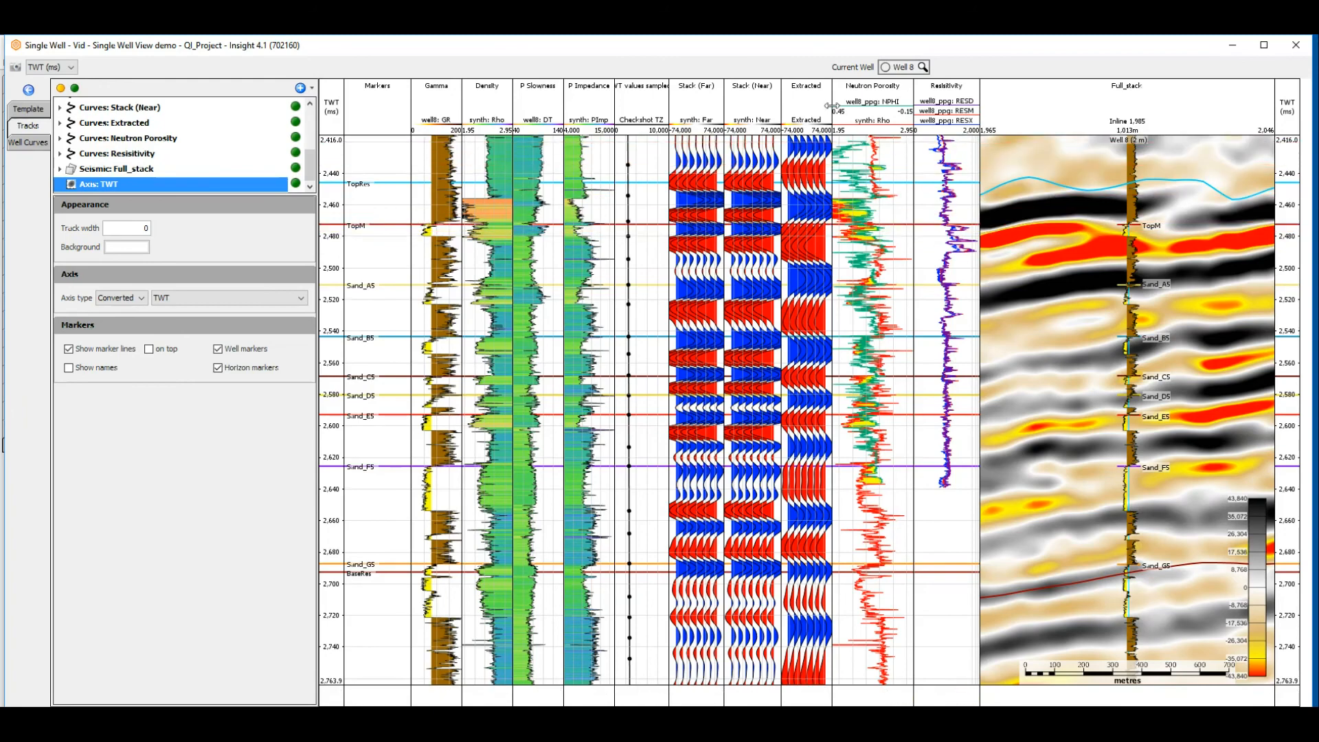
Move the Stack (Far), Stack (Near) and Extracted tracks between the Resistivity and Full_stack tracks.
{"action": "left_click_drag", "start_coordinate": [820, 110], "coordinate": [930, 129]}
{"action": "left_click", "coordinate": [761, 122]}
{"action": "left_click_drag", "start_coordinate": [687, 110], "coordinate": [871, 122]}
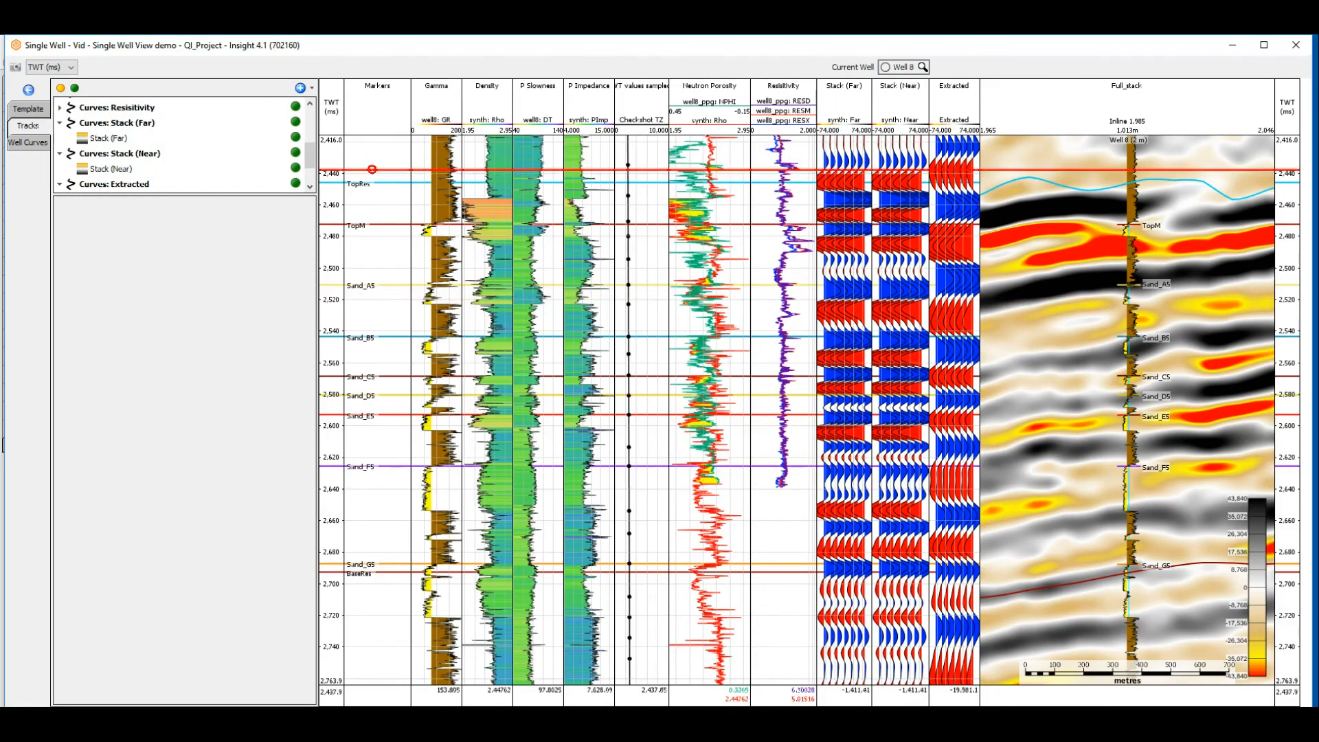
Change the Stack (Far) curve's fill to Colour Bar and remove its outline.
{"action": "left_click", "coordinate": [111, 138]}
{"action": "left_click", "coordinate": [200, 523]}
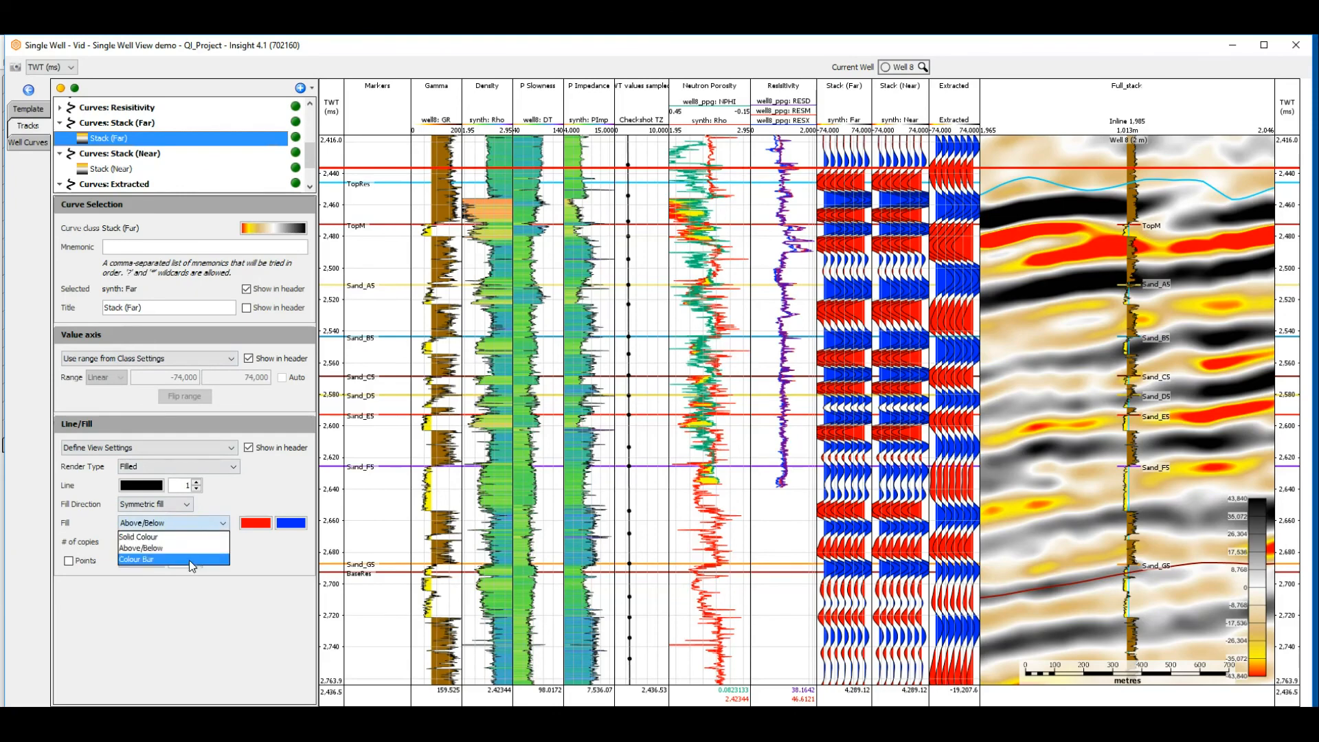
{"action": "left_click", "coordinate": [209, 553]}
{"action": "left_click", "coordinate": [197, 489]}
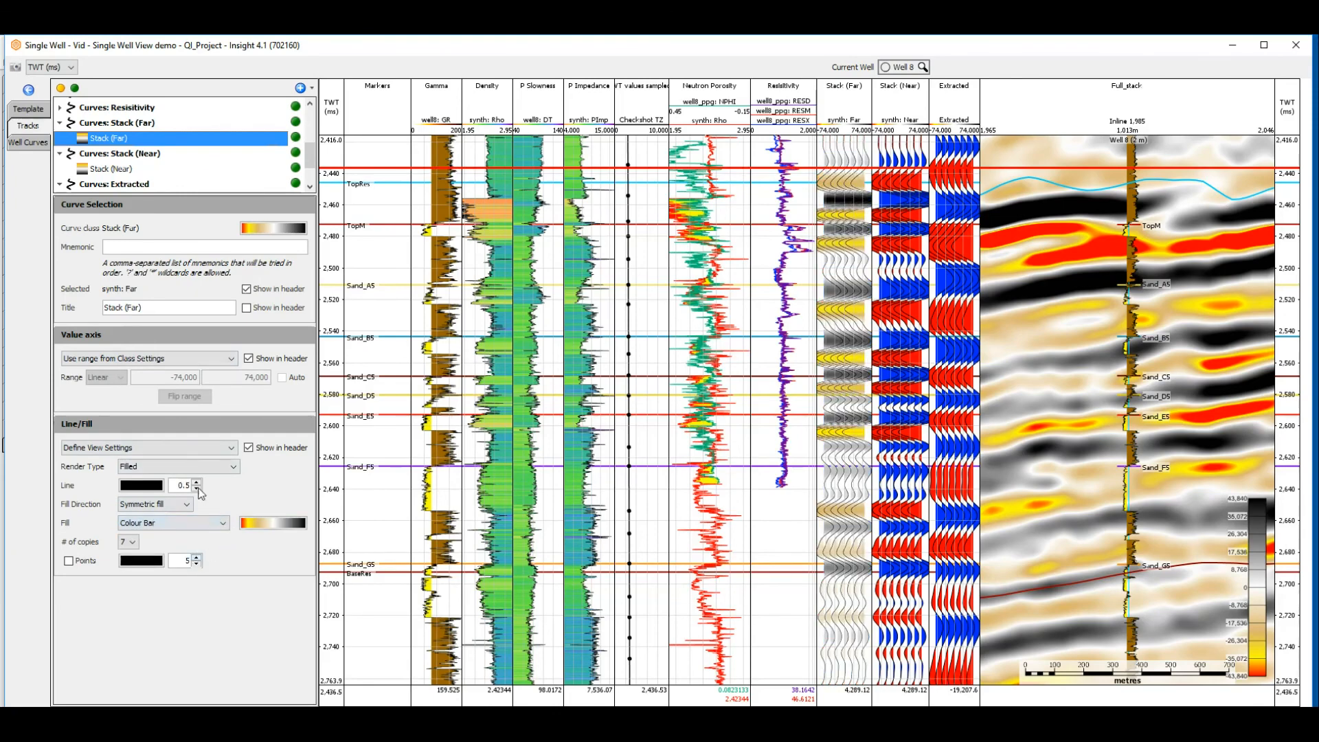
Change the Stack (Near) curve's fill to Colour Bar and set its line width to 0.
{"action": "left_click", "coordinate": [125, 169]}
{"action": "left_click", "coordinate": [200, 523]}
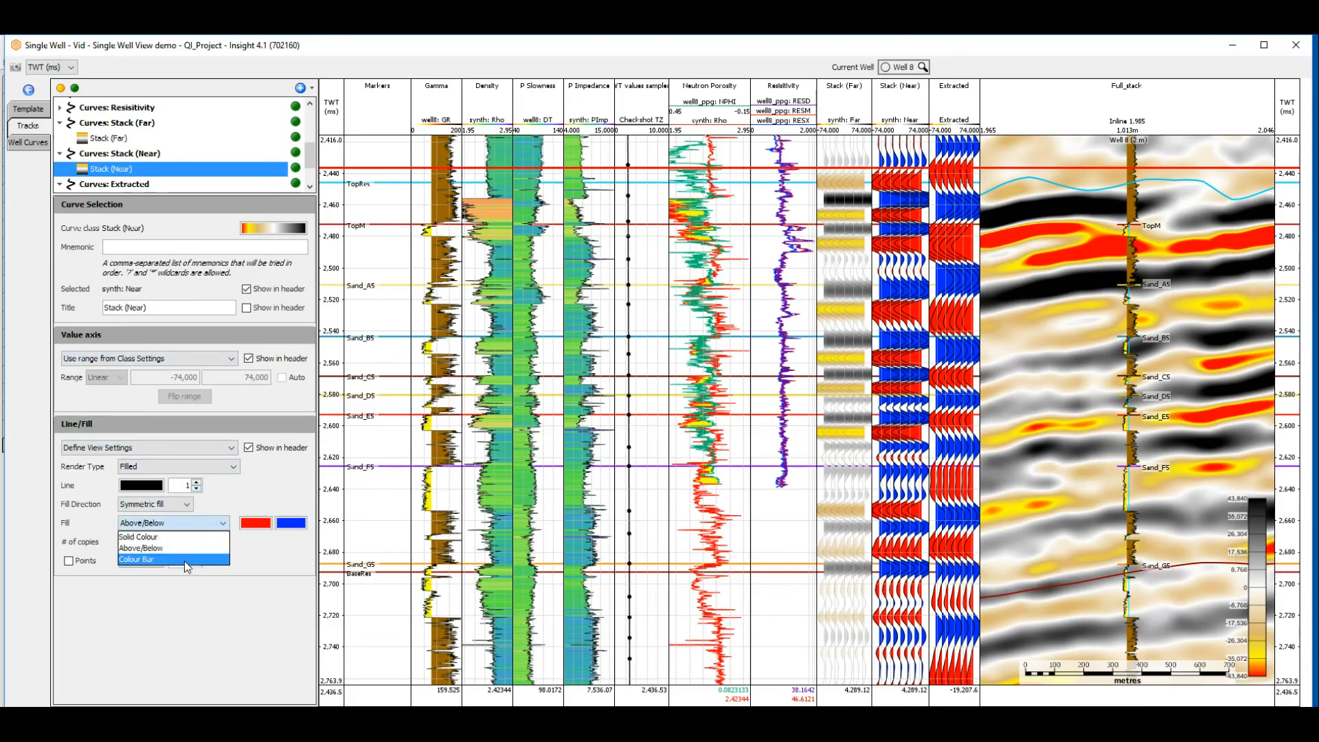
{"action": "left_click", "coordinate": [210, 553]}
{"action": "left_click", "coordinate": [197, 488]}
{"action": "left_click", "coordinate": [196, 489]}
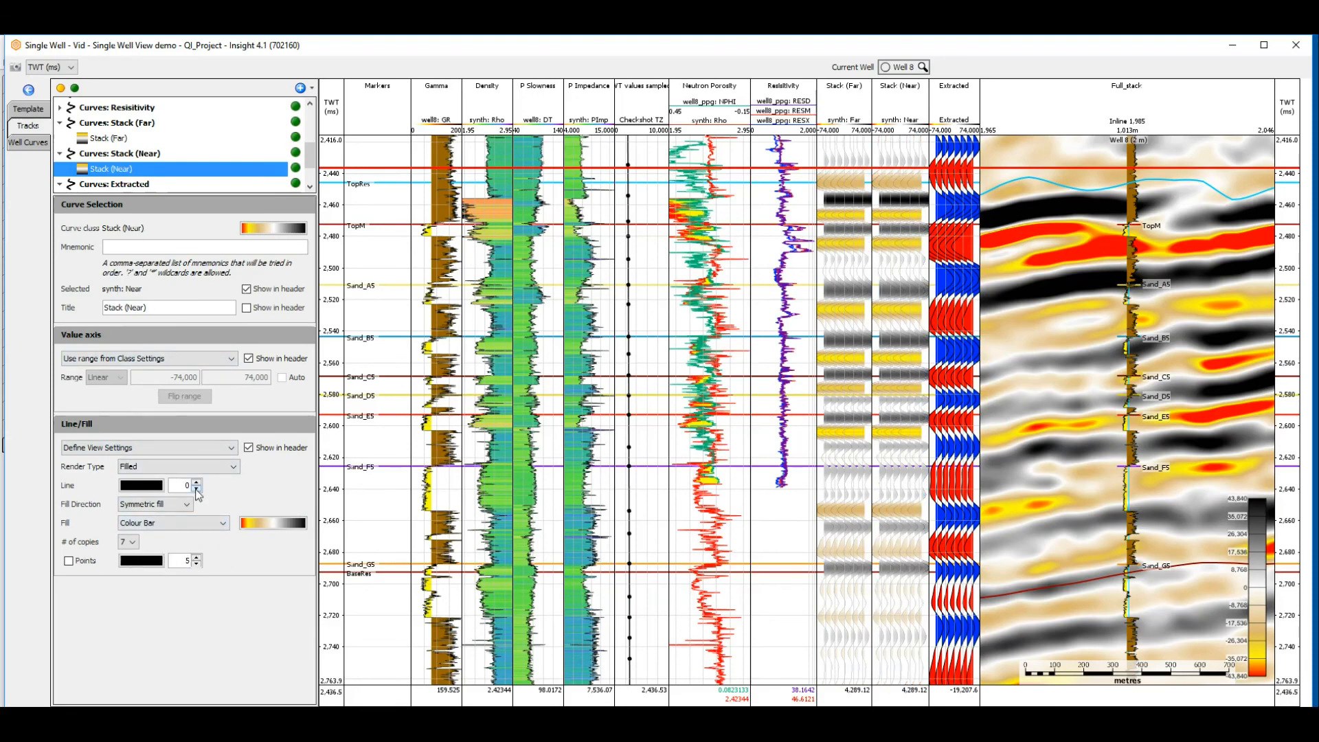
Change the Extracted trace's fill to Colour Bar and set its line width to 0.
{"action": "scroll", "coordinate": [117, 172], "scroll_direction": "down", "scroll_amount": 1}
{"action": "left_click", "coordinate": [110, 165]}
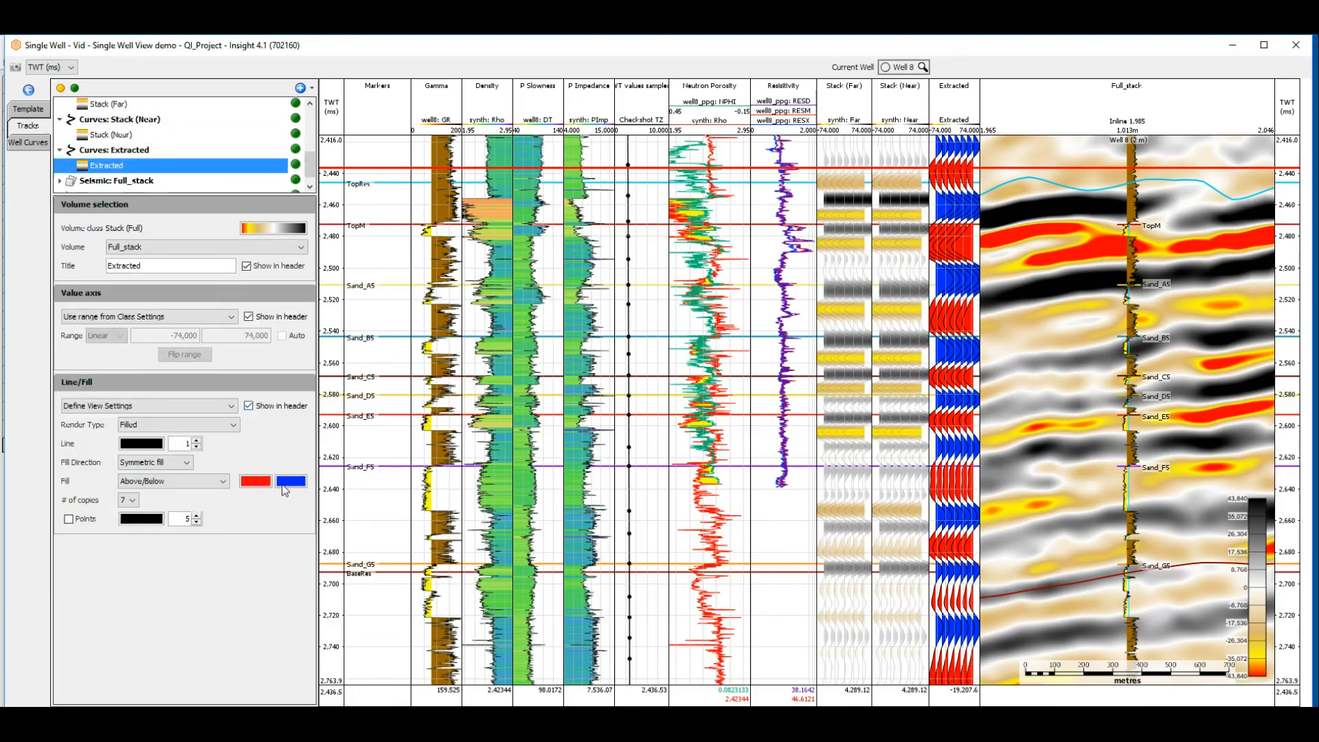
{"action": "left_click", "coordinate": [203, 481]}
{"action": "left_click", "coordinate": [165, 512]}
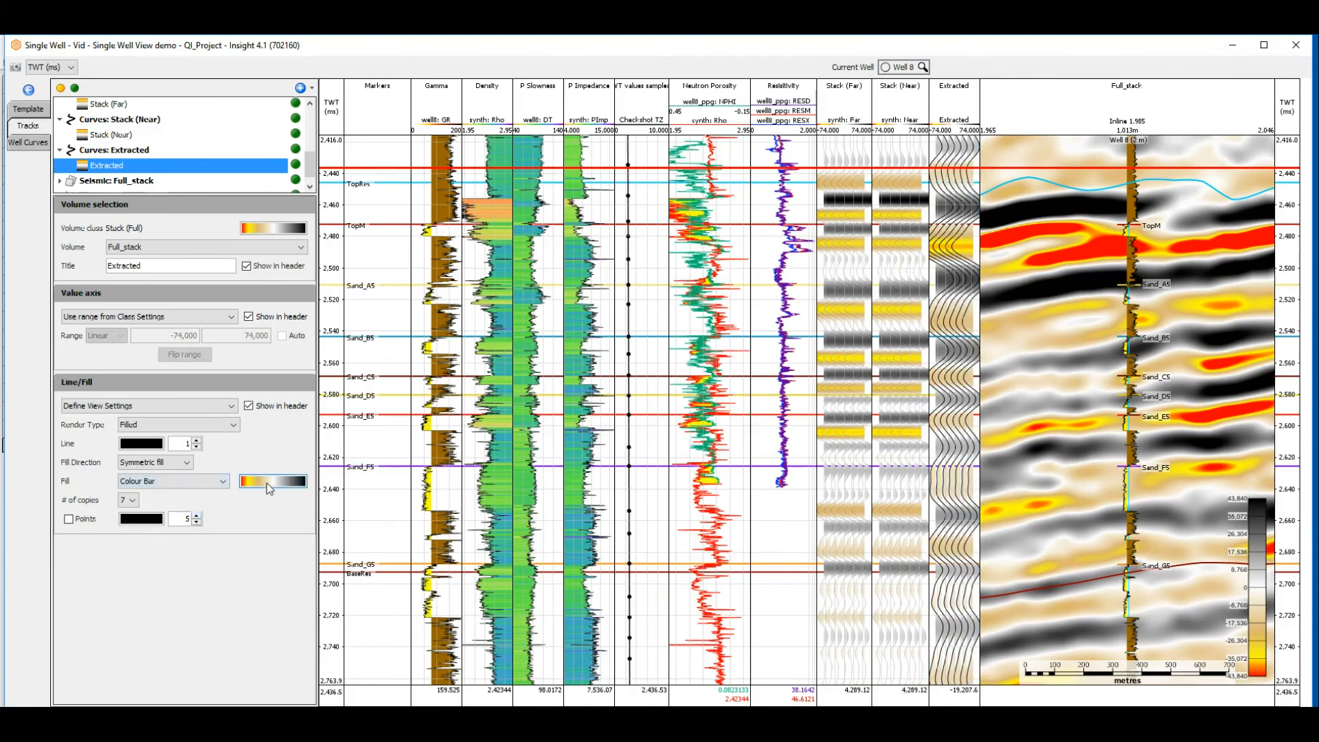
{"action": "left_click", "coordinate": [197, 448]}
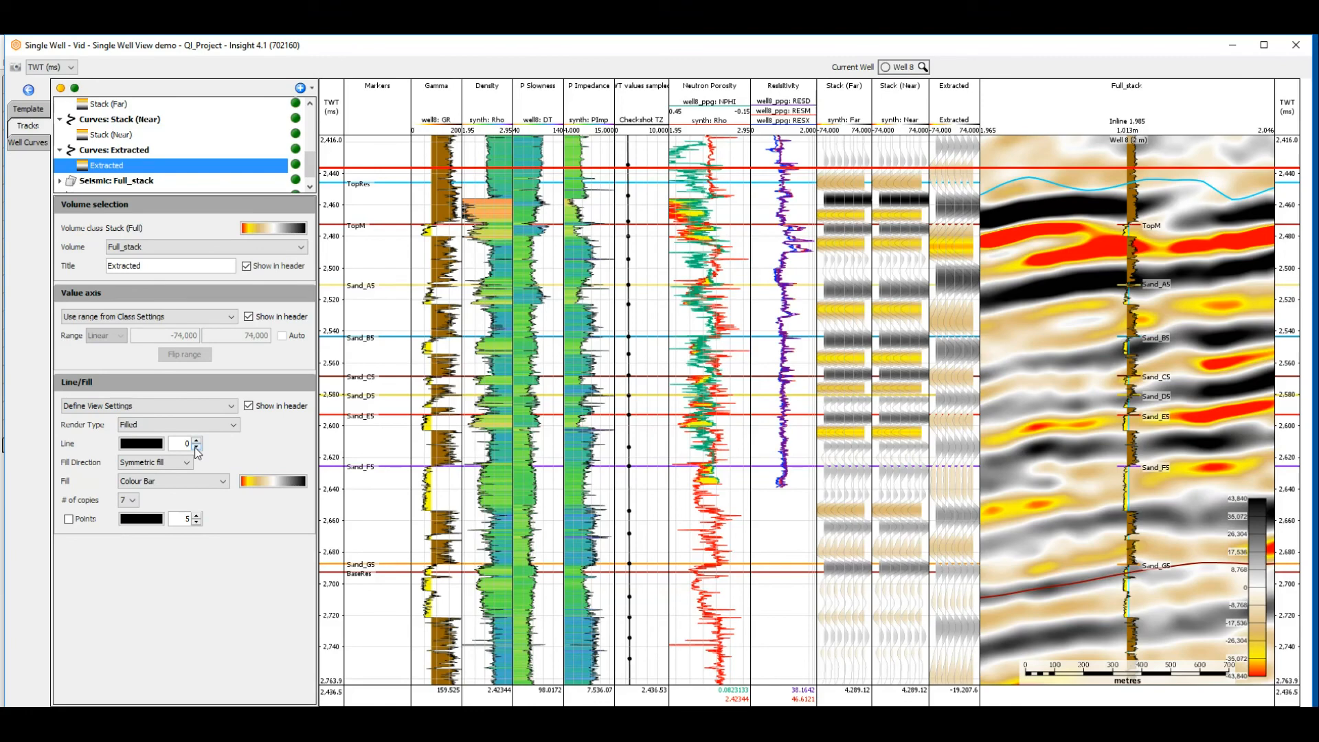
{"action": "scroll", "coordinate": [921, 278], "scroll_direction": "up", "scroll_amount": 2}
{"action": "mouse_move", "coordinate": [921, 279]}
{"action": "left_mouse_down"}
{"action": "mouse_move", "coordinate": [919, 321]}
{"action": "mouse_move", "coordinate": [923, 299]}
{"action": "left_mouse_up"}
{"action": "scroll", "coordinate": [919, 321], "scroll_direction": "up", "scroll_amount": 2}
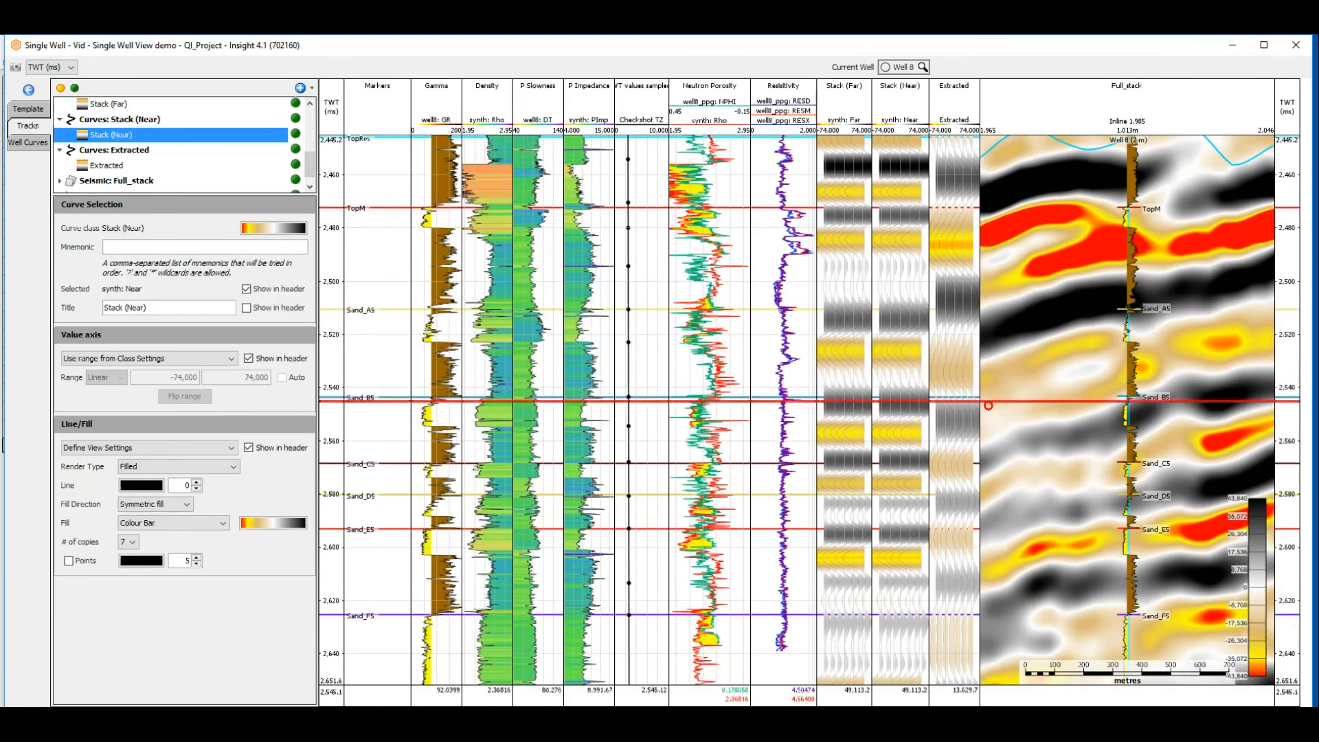